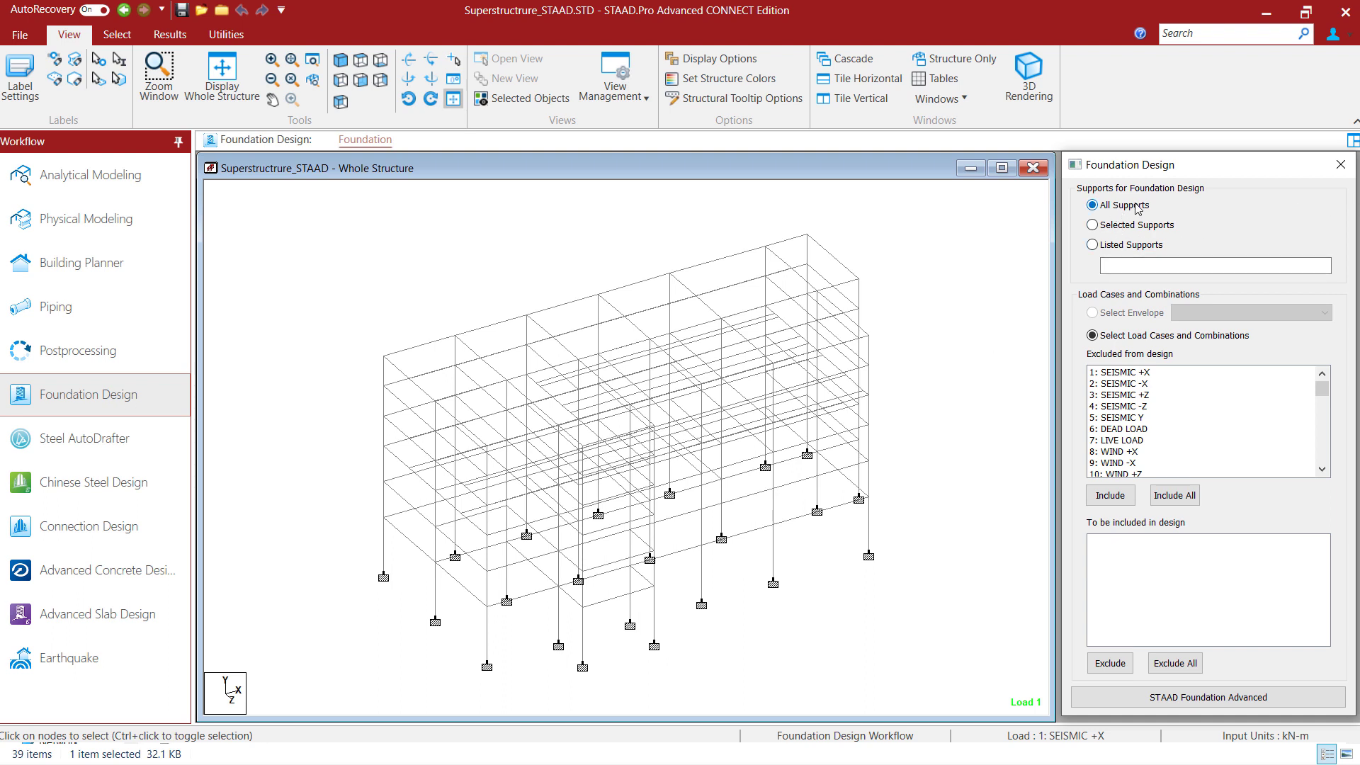
Include load combinations 100 to 264 in the foundation design for all supports and transfer the model to STAAD Foundation Advanced.
{"action": "scroll", "coordinate": [1200, 425], "scroll_direction": "down", "scroll_amount": 1}
{"action": "left_click_drag", "start_coordinate": [1180, 469], "coordinate": [1174, 595]}
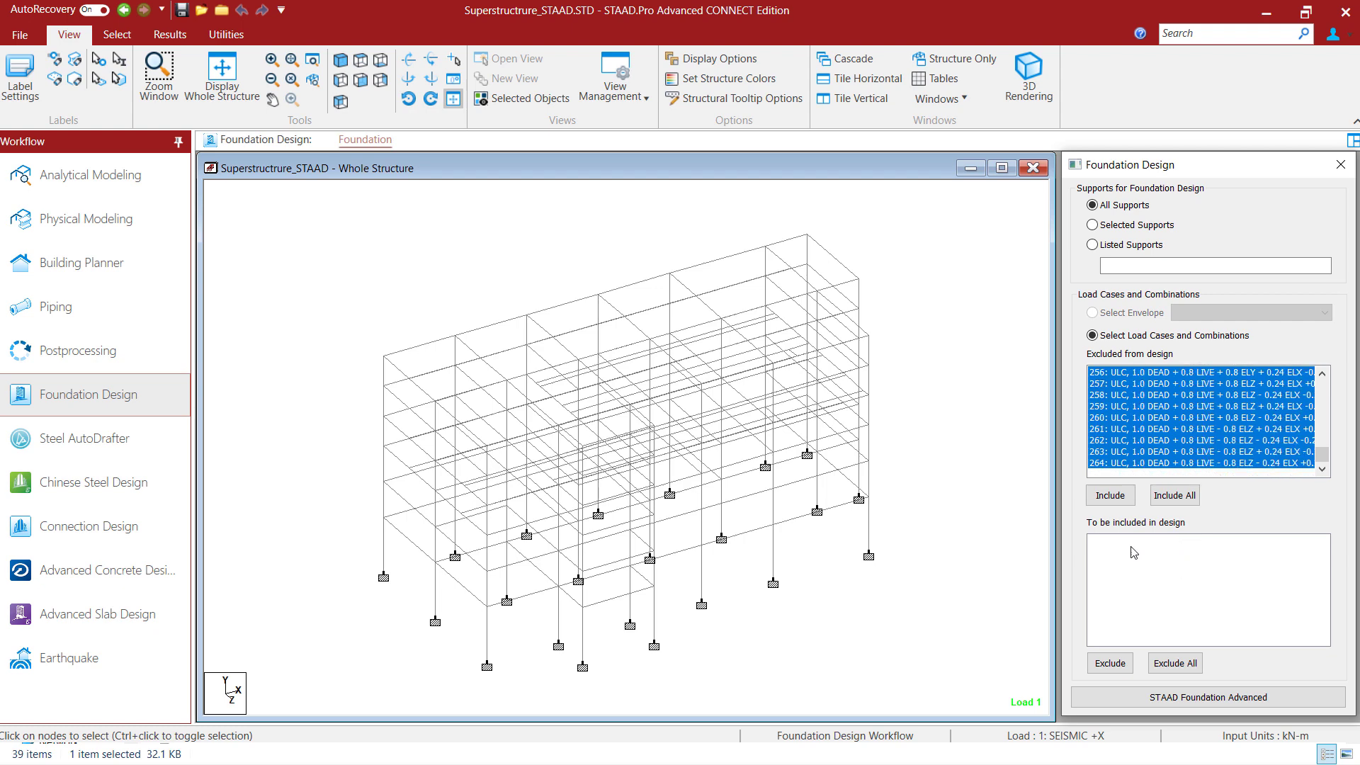
{"action": "left_click", "coordinate": [1110, 496]}
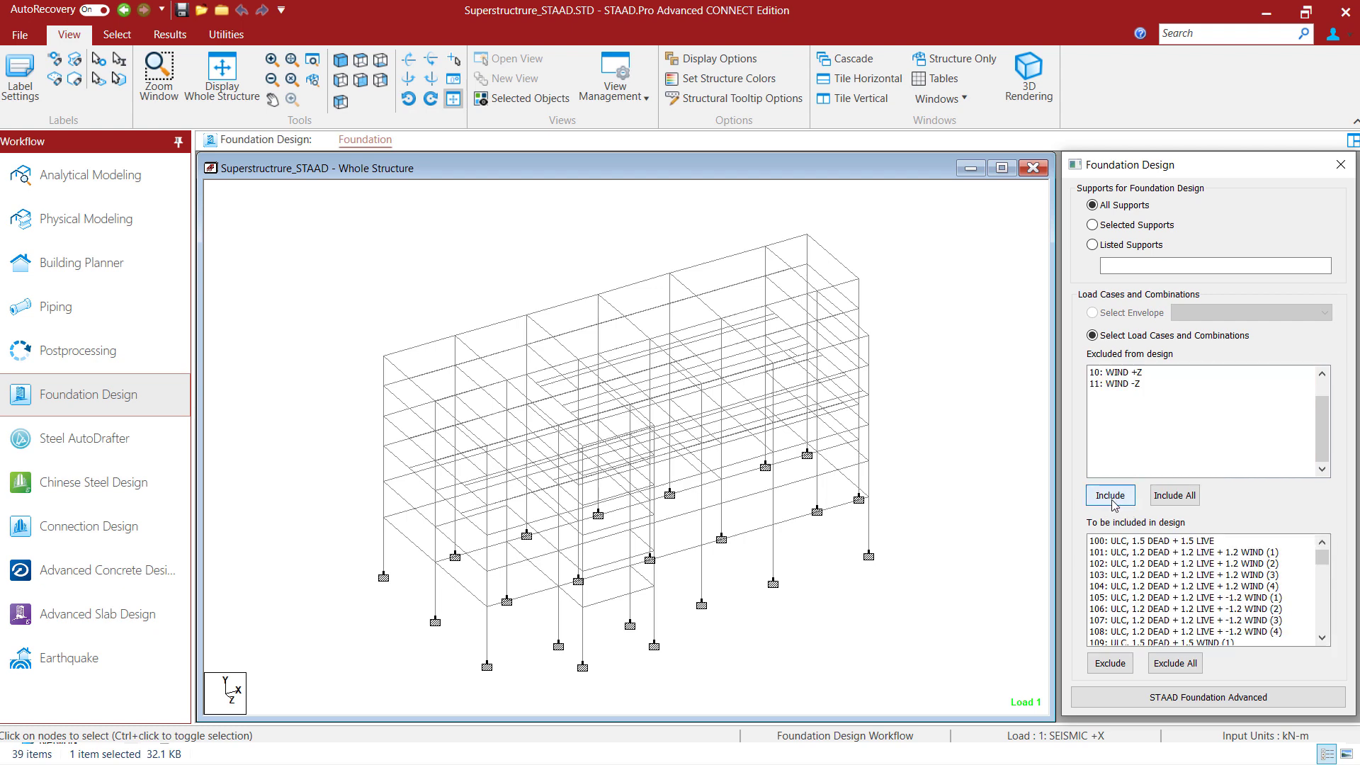
{"action": "left_click", "coordinate": [1184, 700]}
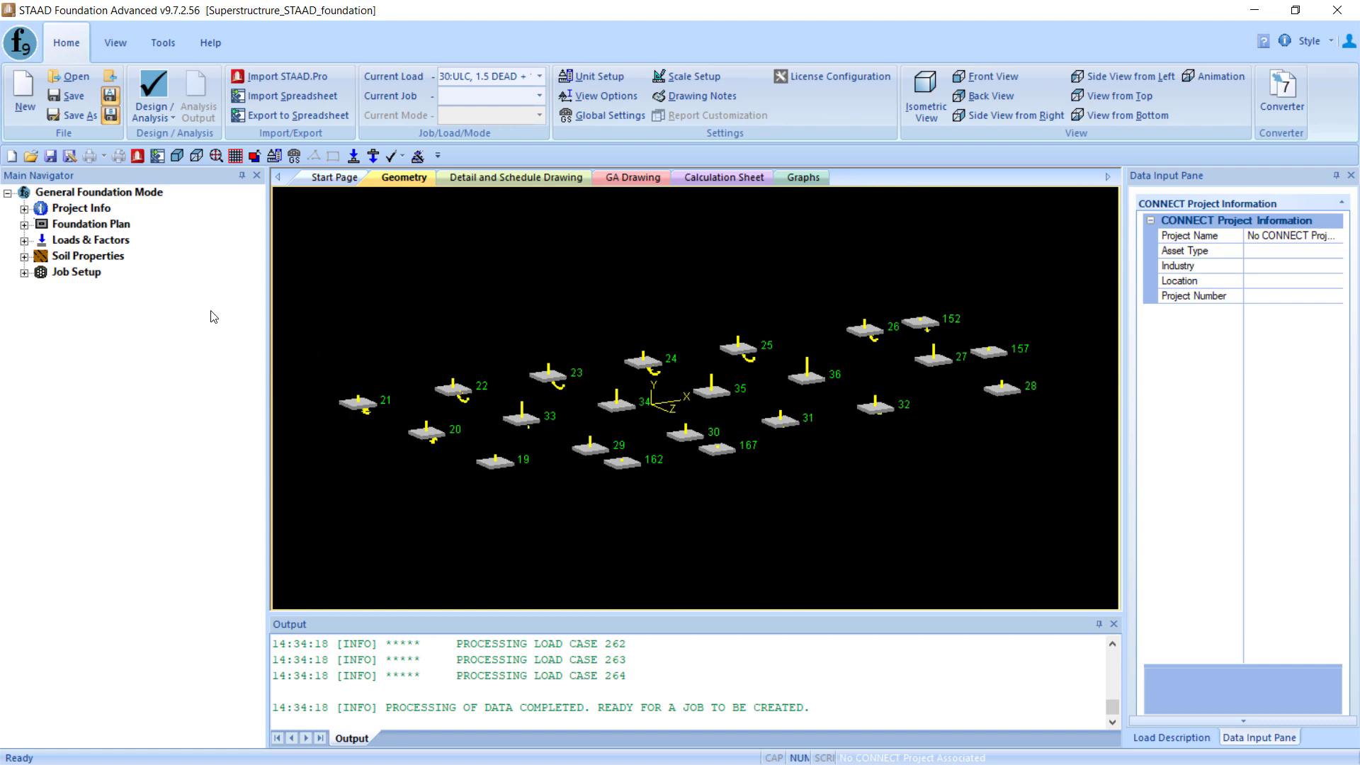
Set up a new isolated footing job named F19-21 with the Indian design code, version IS456-2000.
{"action": "left_click", "coordinate": [24, 274]}
{"action": "left_click", "coordinate": [112, 288]}
{"action": "left_click", "coordinate": [1263, 234]}
{"action": "type", "text": "F19-21"}
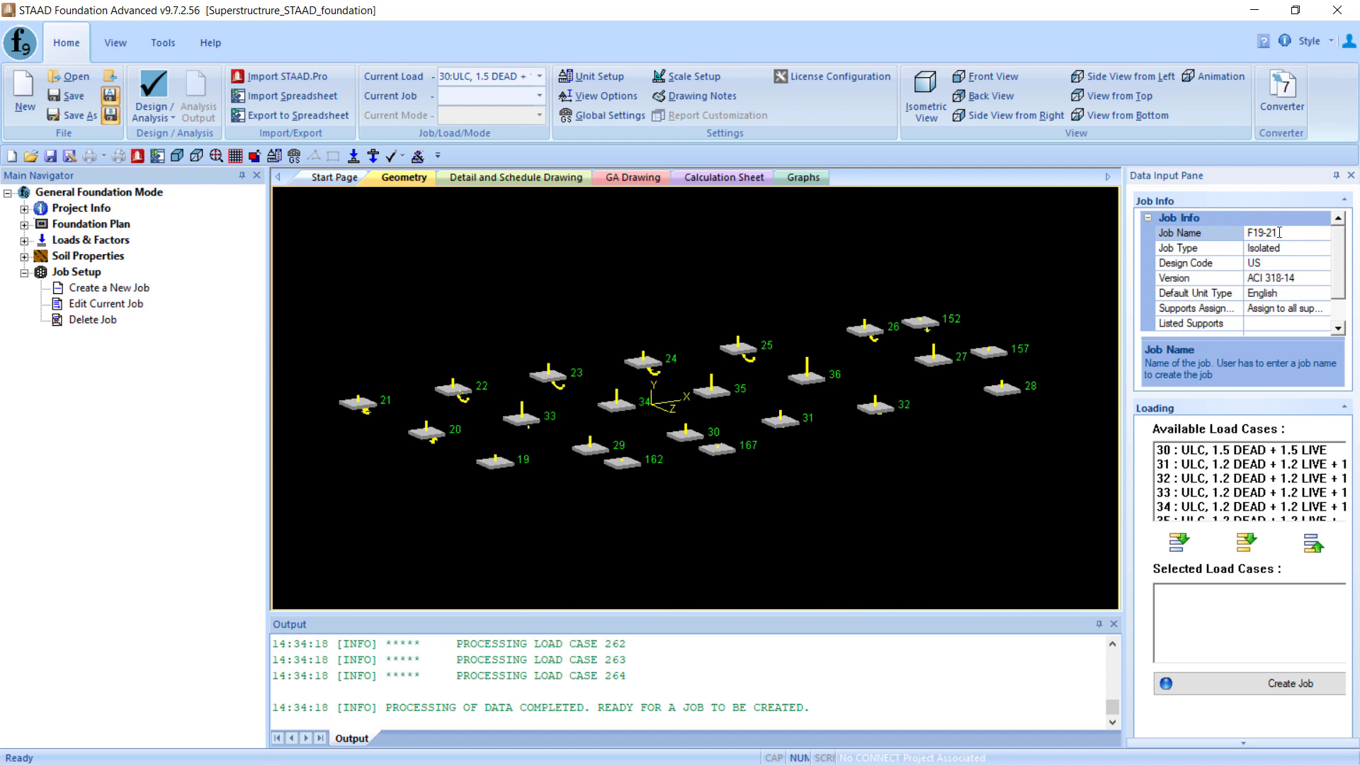
{"action": "left_click", "coordinate": [1297, 262]}
{"action": "left_click", "coordinate": [1325, 264]}
{"action": "left_click", "coordinate": [1269, 307]}
{"action": "left_click", "coordinate": [1311, 280]}
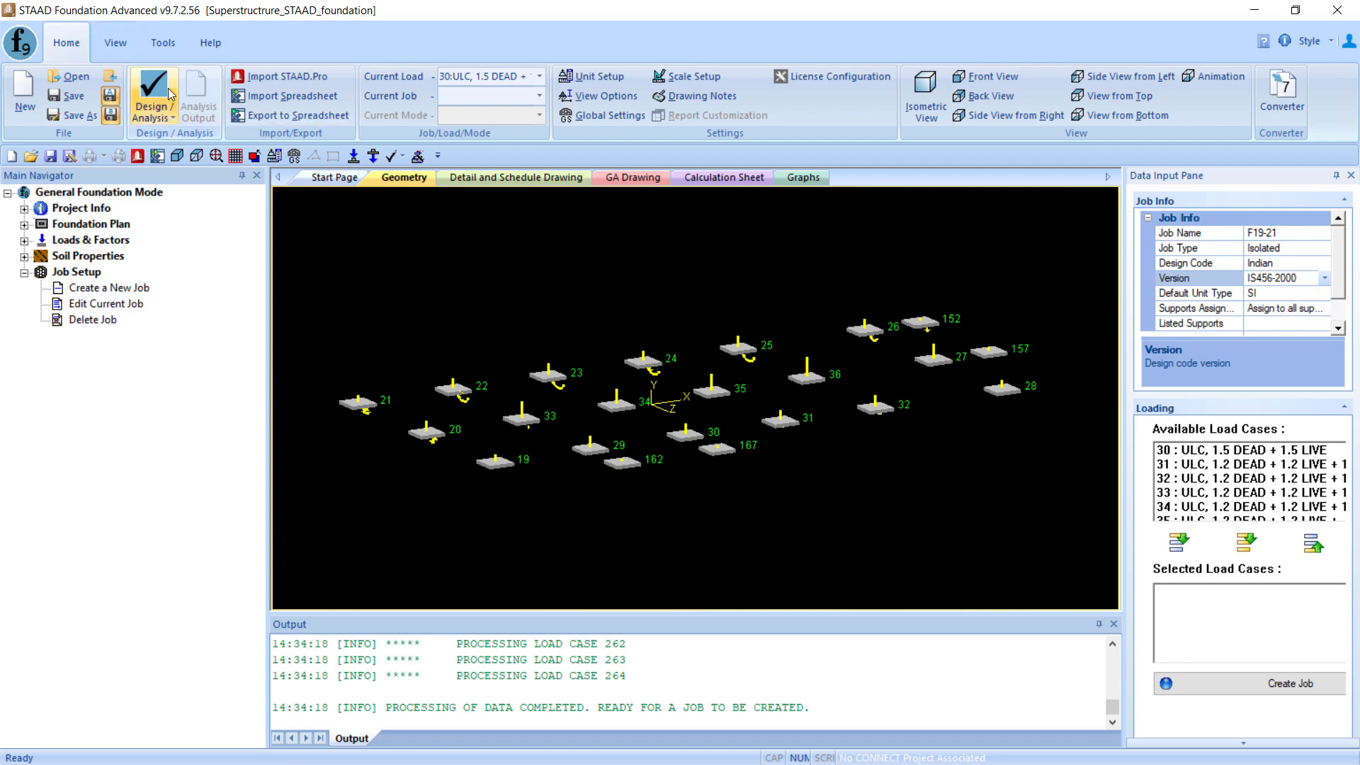
View the foundation plan from the top and assign the job to supports 19, 20 and 21 only.
{"action": "left_click", "coordinate": [115, 42]}
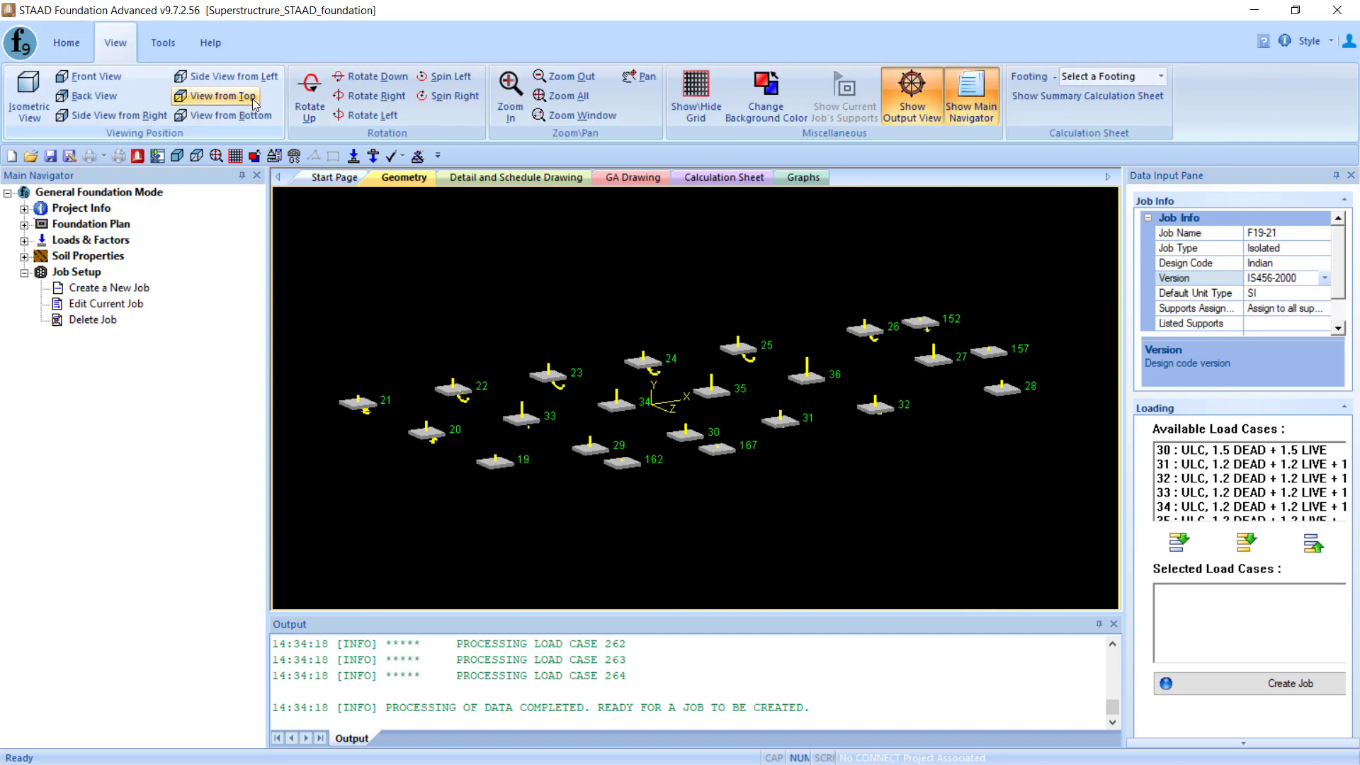
{"action": "left_click", "coordinate": [216, 96]}
{"action": "left_click_drag", "start_coordinate": [368, 389], "coordinate": [437, 484]}
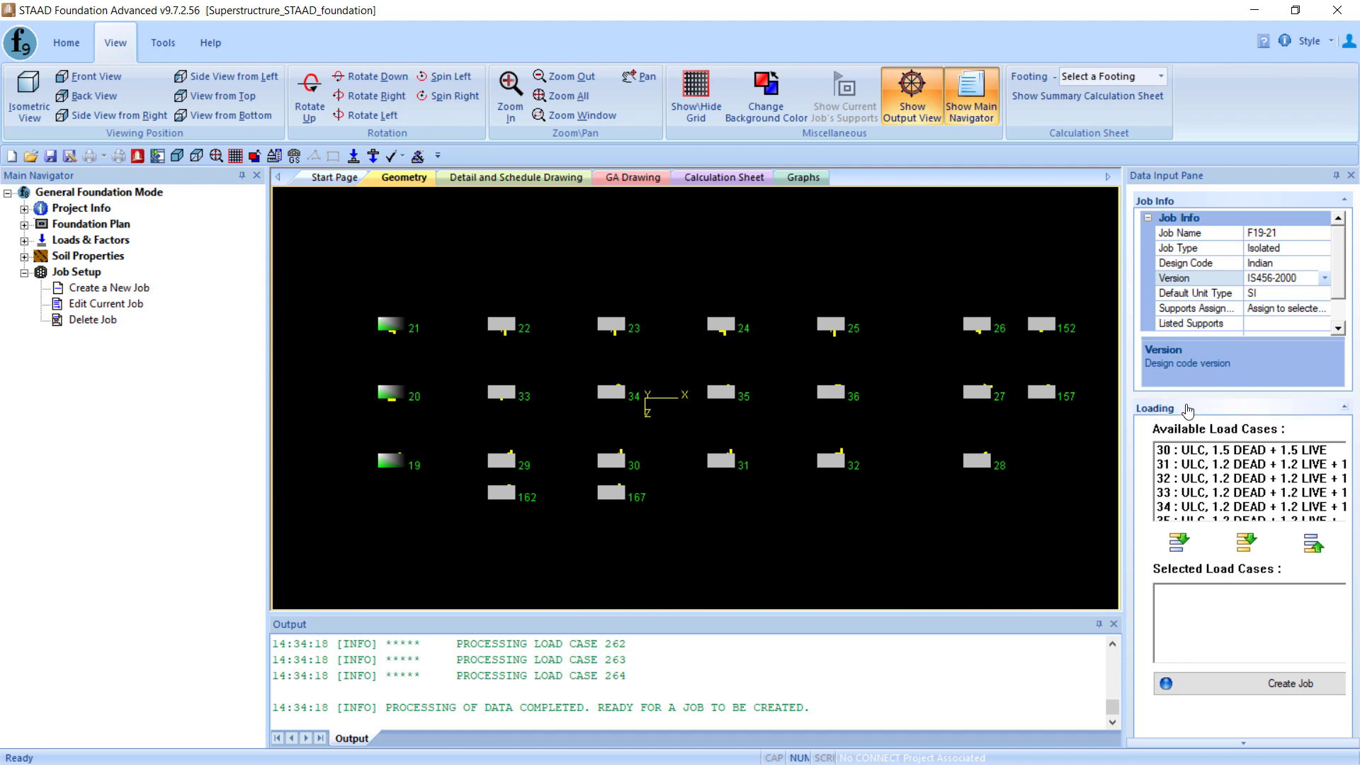
Add all available load cases to the job and create it.
{"action": "left_click", "coordinate": [1246, 543]}
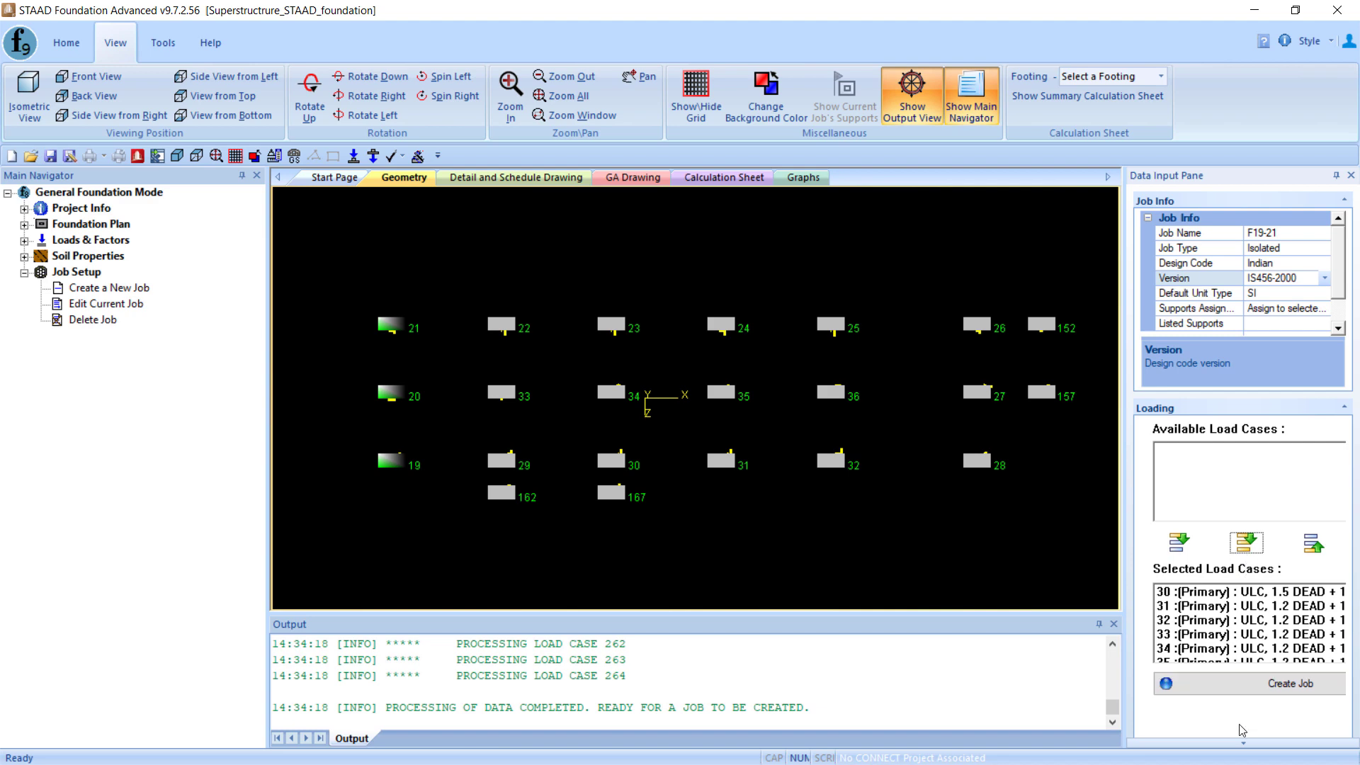
{"action": "left_click", "coordinate": [1275, 686]}
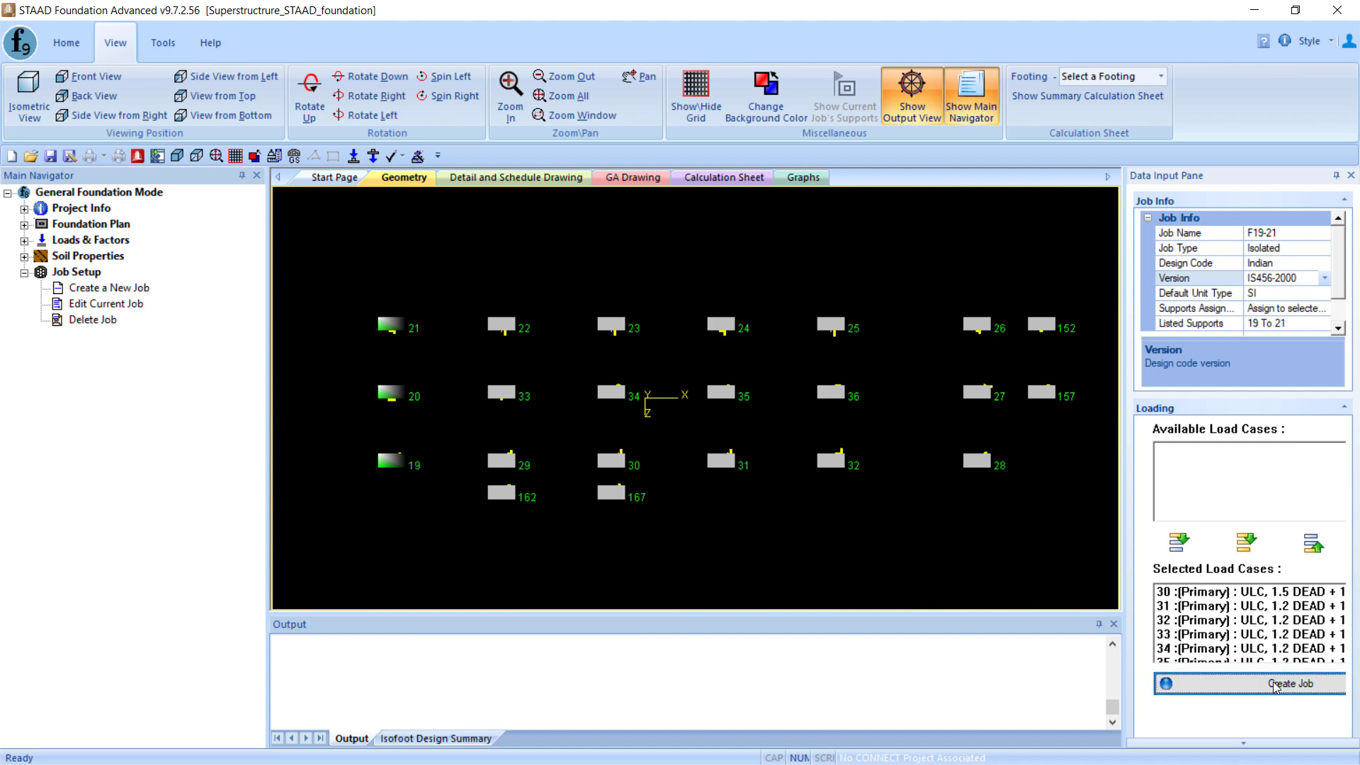
{"action": "left_click", "coordinate": [780, 428]}
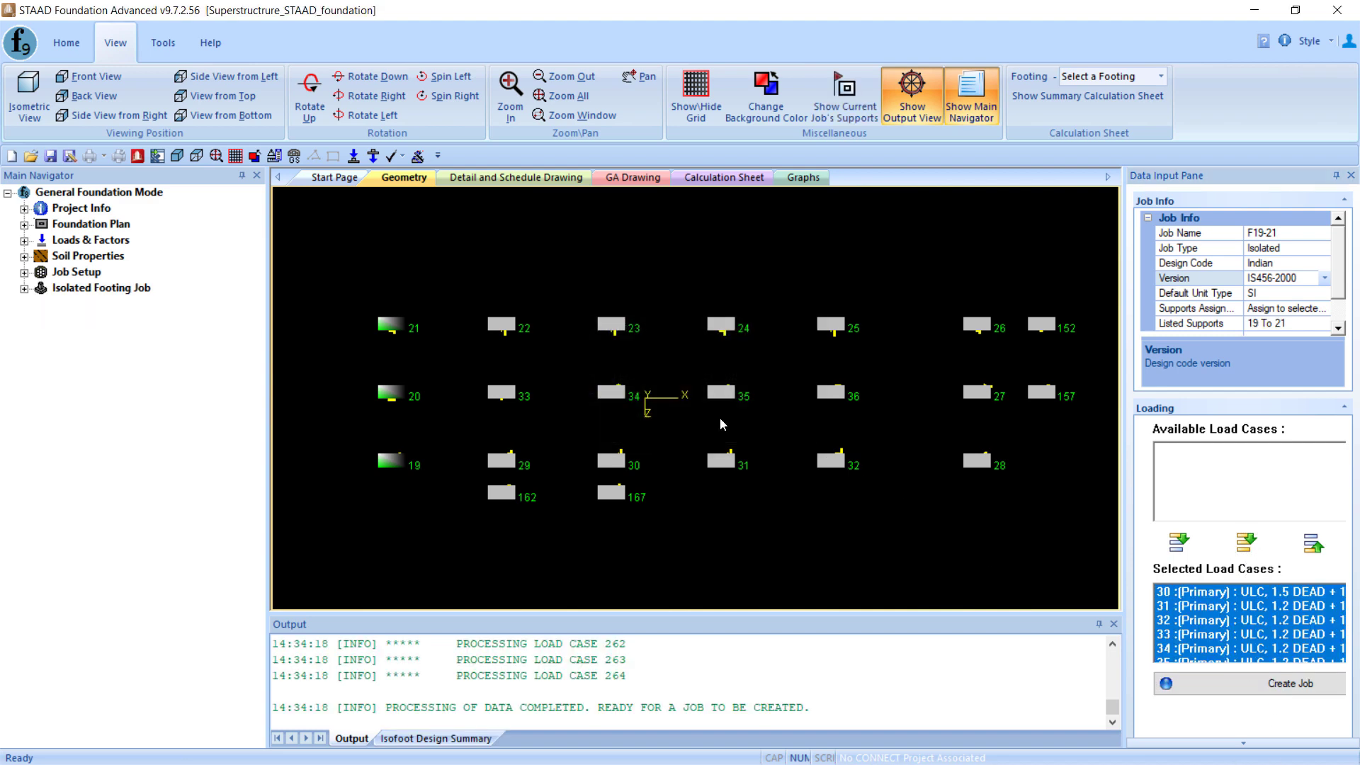
Set the maximum bar size to 32 for both footing bottom and footing top in the job's concrete and reinforcement parameters.
{"action": "left_click", "coordinate": [24, 288]}
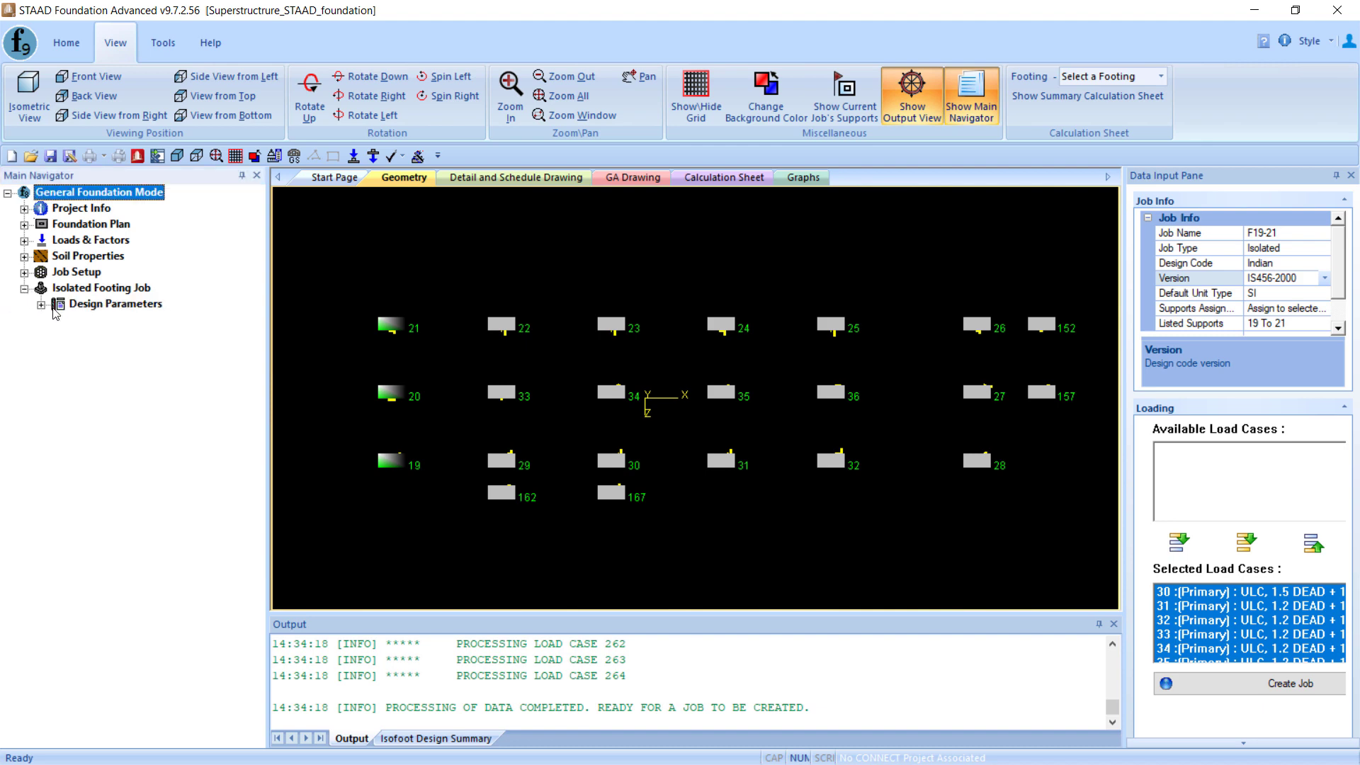
{"action": "left_click", "coordinate": [41, 304]}
{"action": "left_click", "coordinate": [117, 320]}
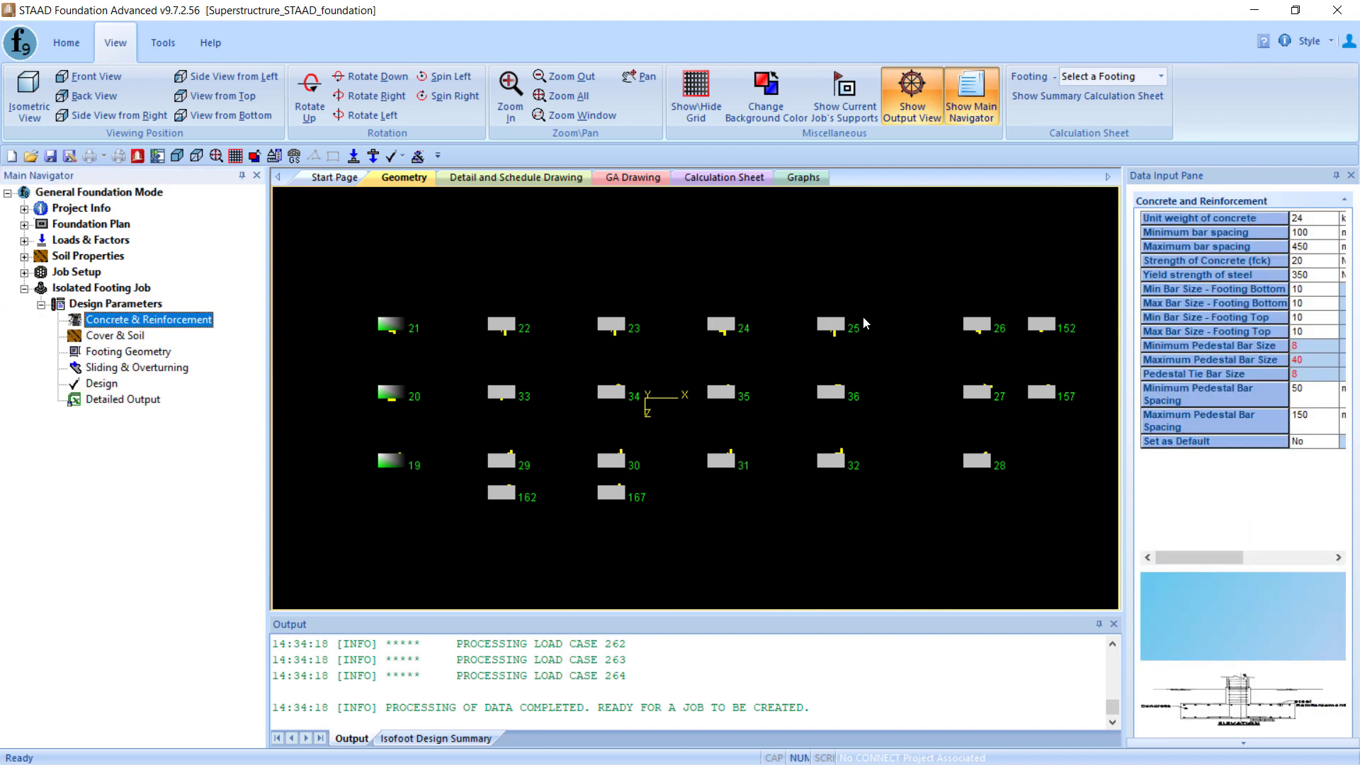
{"action": "left_click", "coordinate": [1312, 305]}
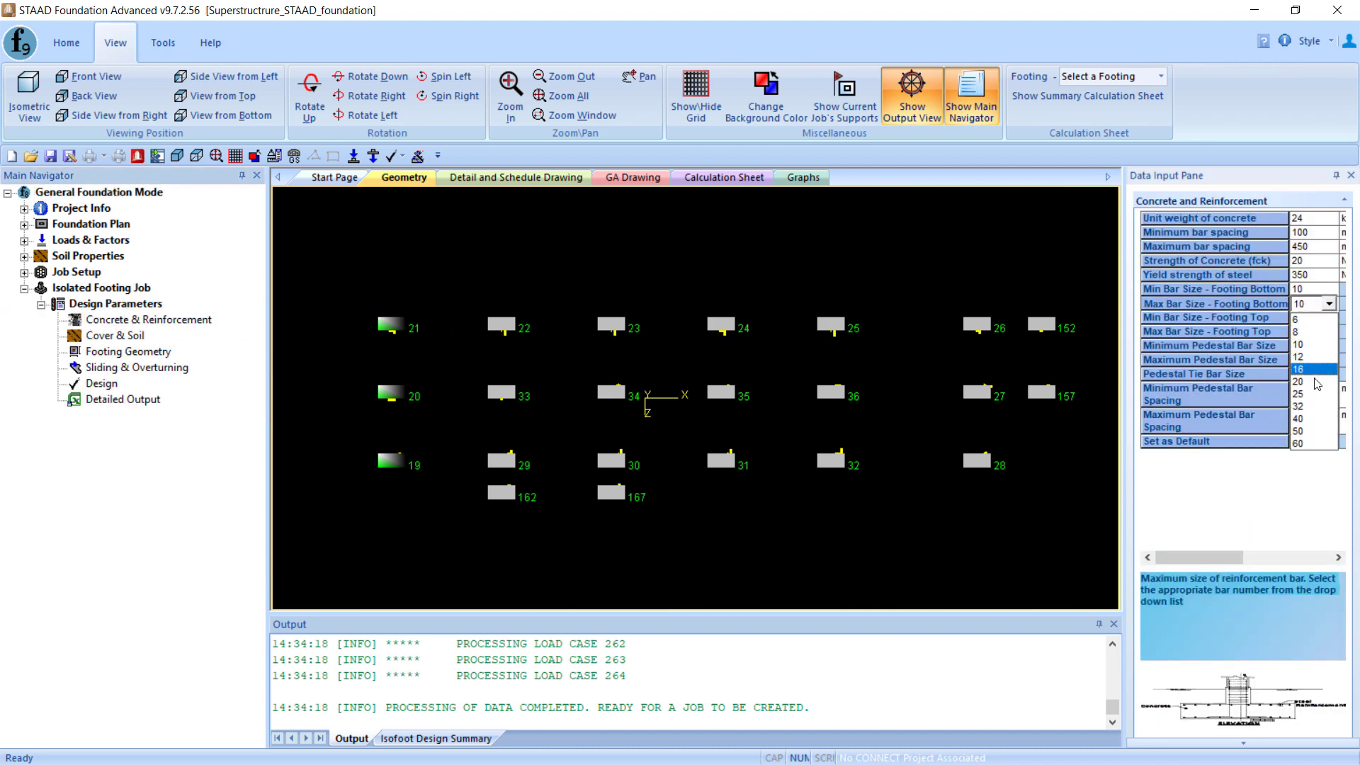
{"action": "left_click", "coordinate": [1315, 406]}
{"action": "left_click", "coordinate": [1312, 333]}
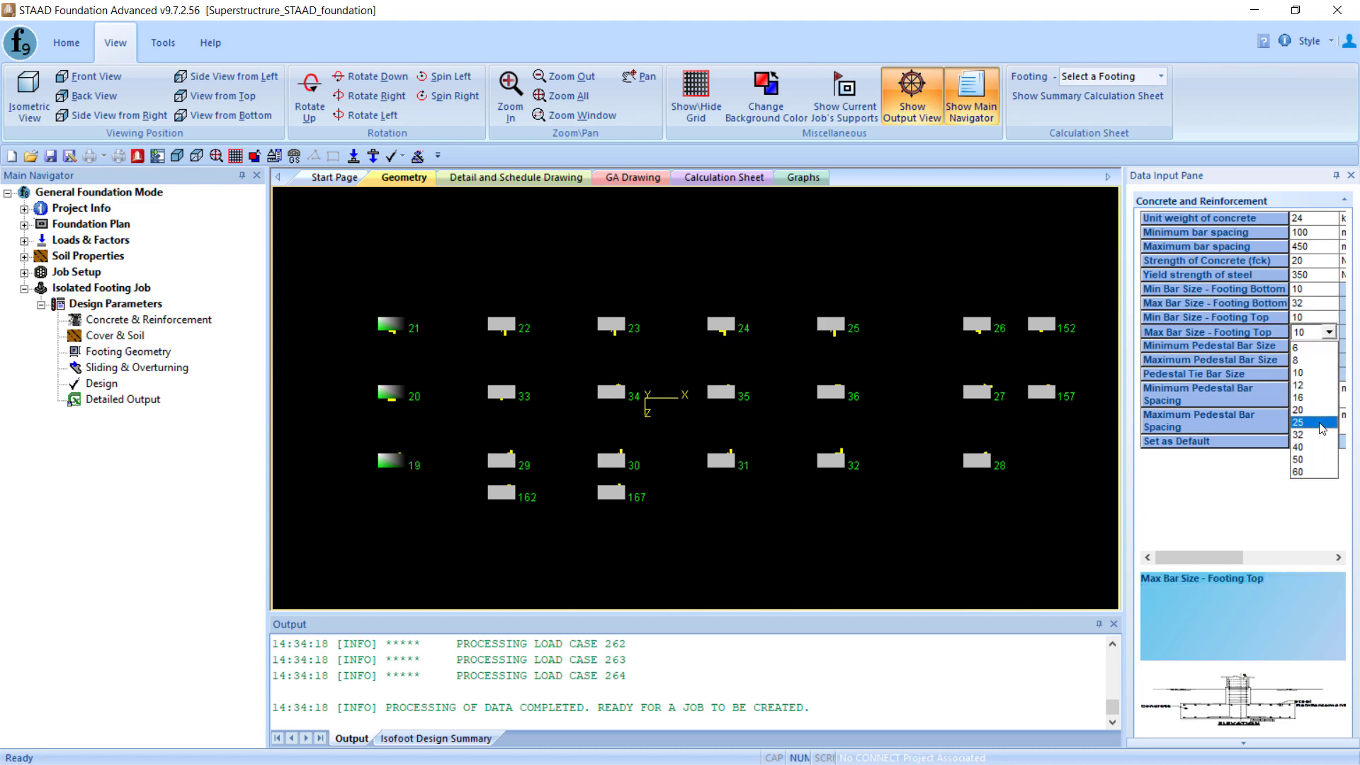
{"action": "left_click", "coordinate": [1318, 434]}
{"action": "left_click", "coordinate": [1224, 300]}
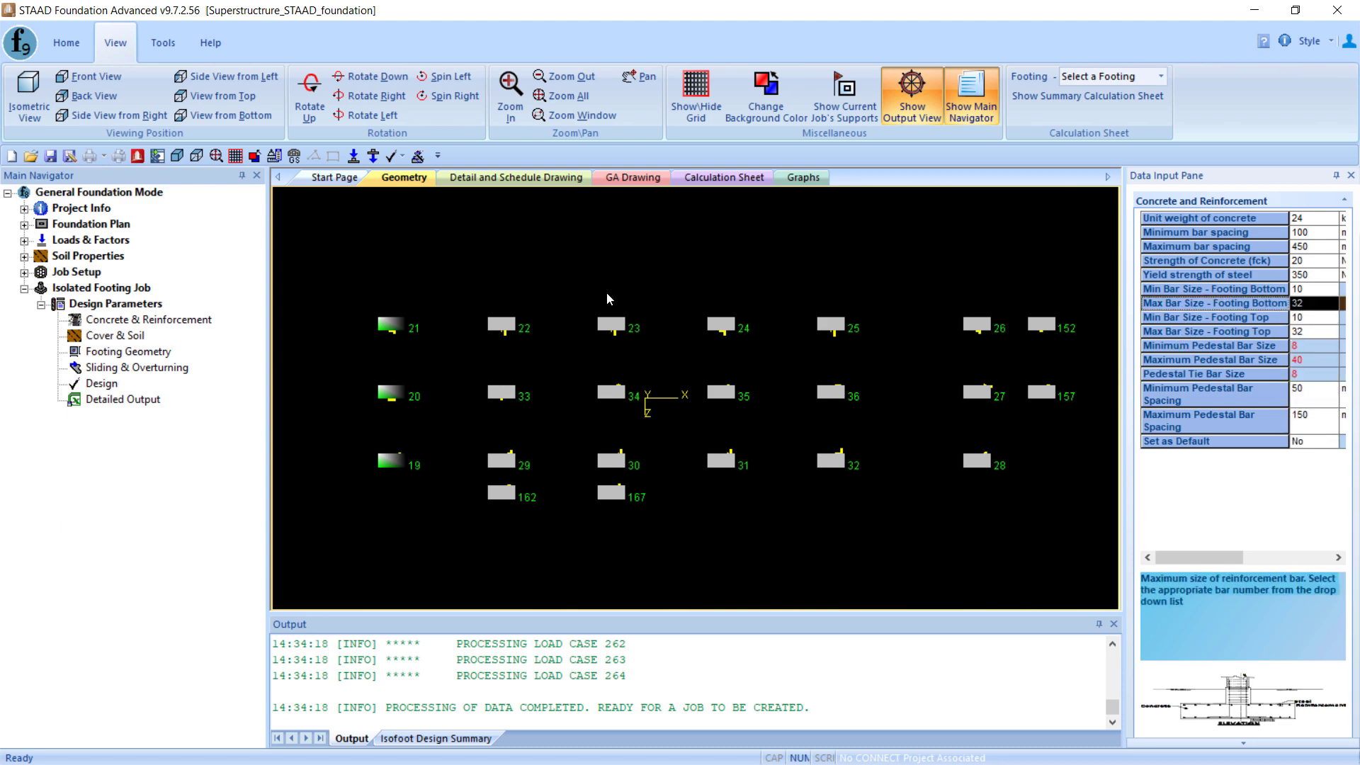
Check the cover and soil parameters and run the isolated footing design, saving the modified project.
{"action": "left_click", "coordinate": [112, 336]}
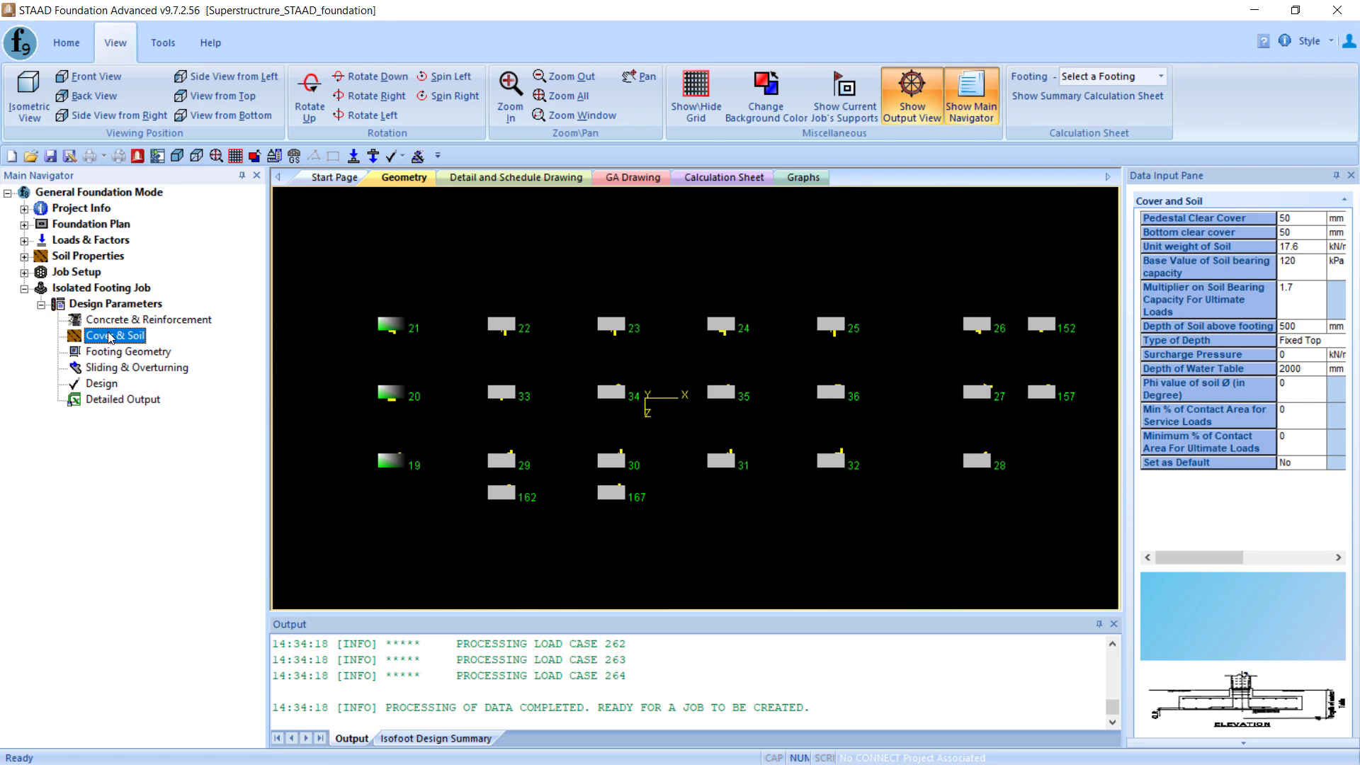
{"action": "left_click", "coordinate": [103, 384]}
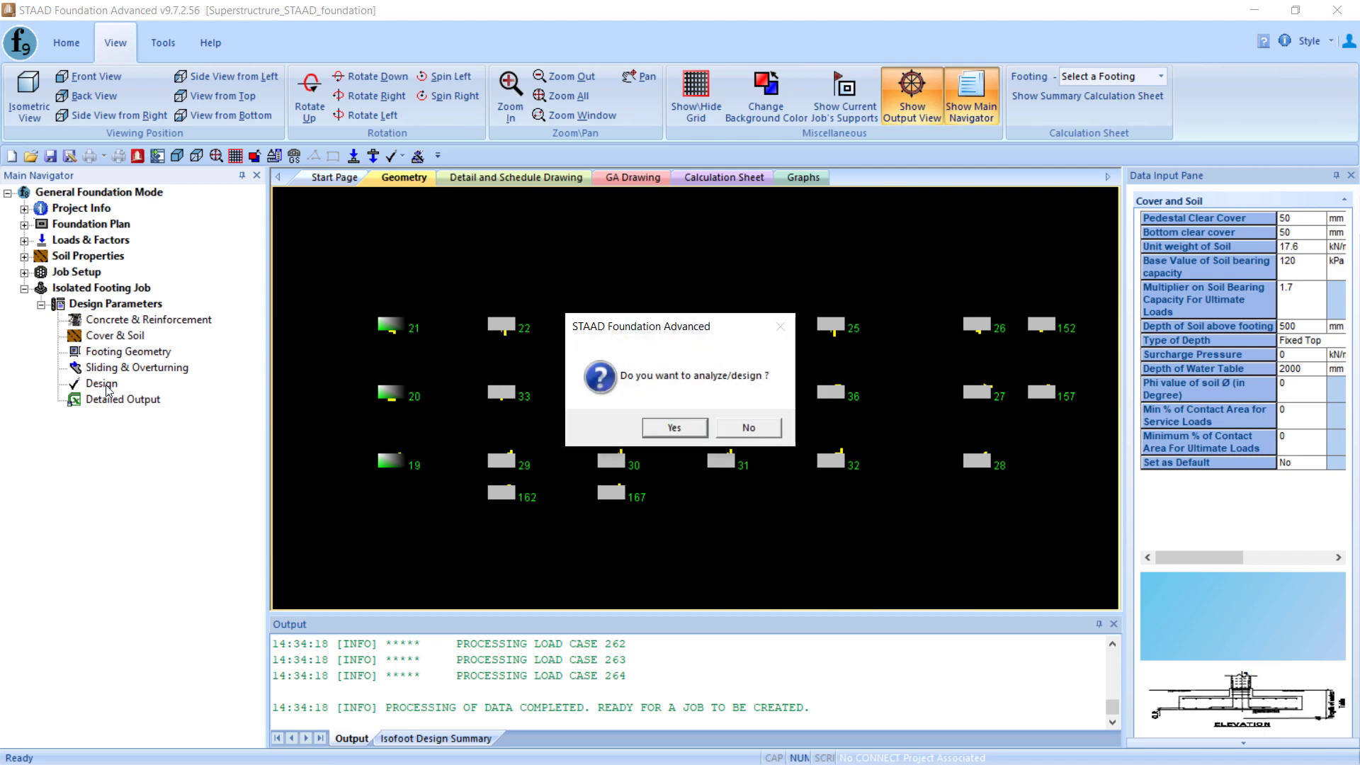
{"action": "left_click", "coordinate": [671, 427]}
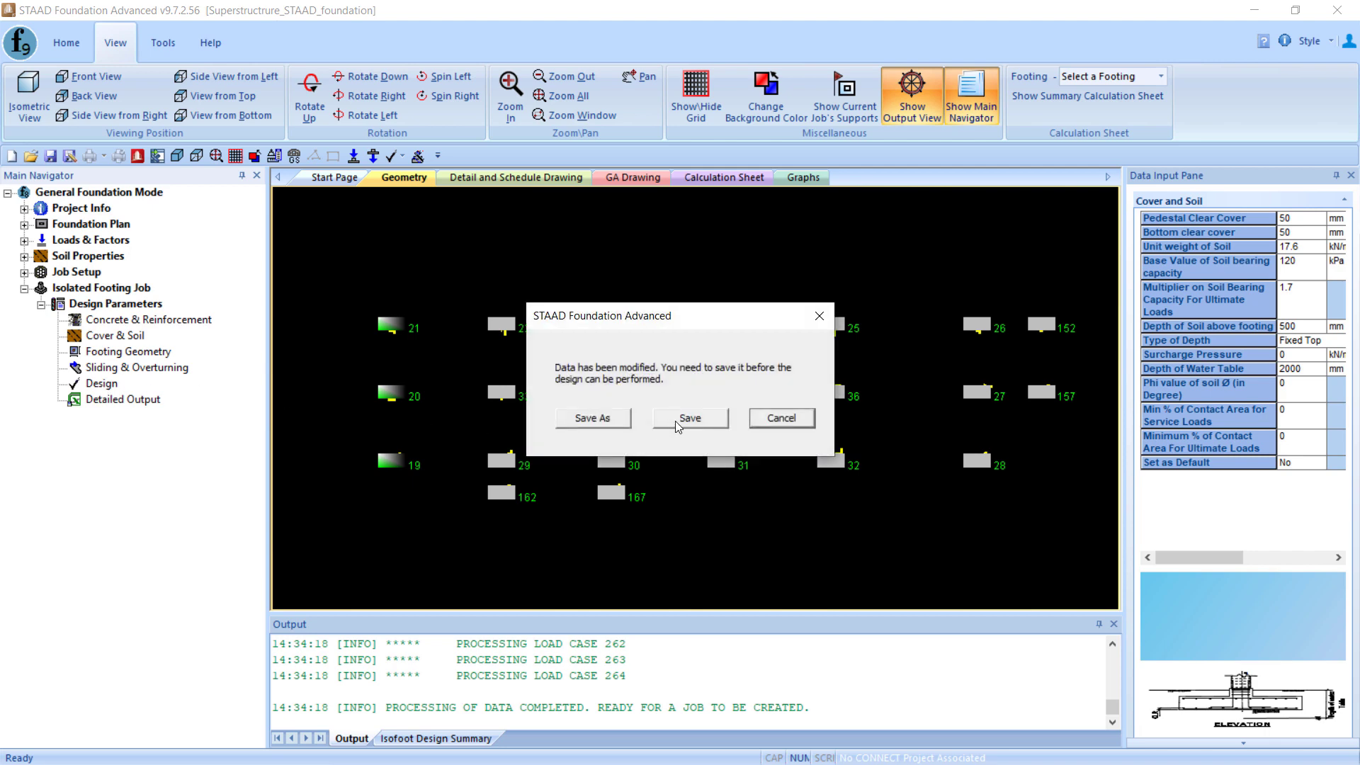
{"action": "left_click", "coordinate": [677, 419]}
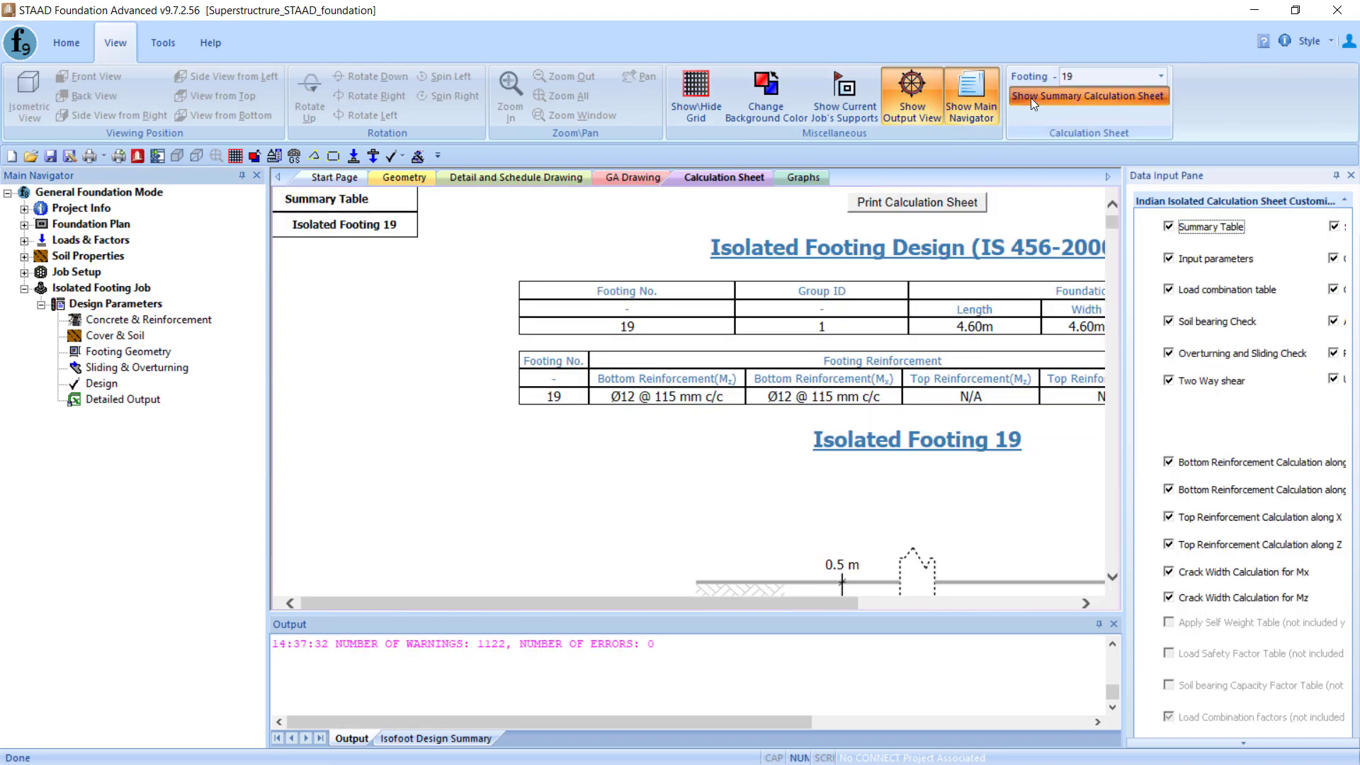
Show the summary calculation sheet and review the dimensions and reinforcement of all designed footings.
{"action": "left_click", "coordinate": [1031, 97]}
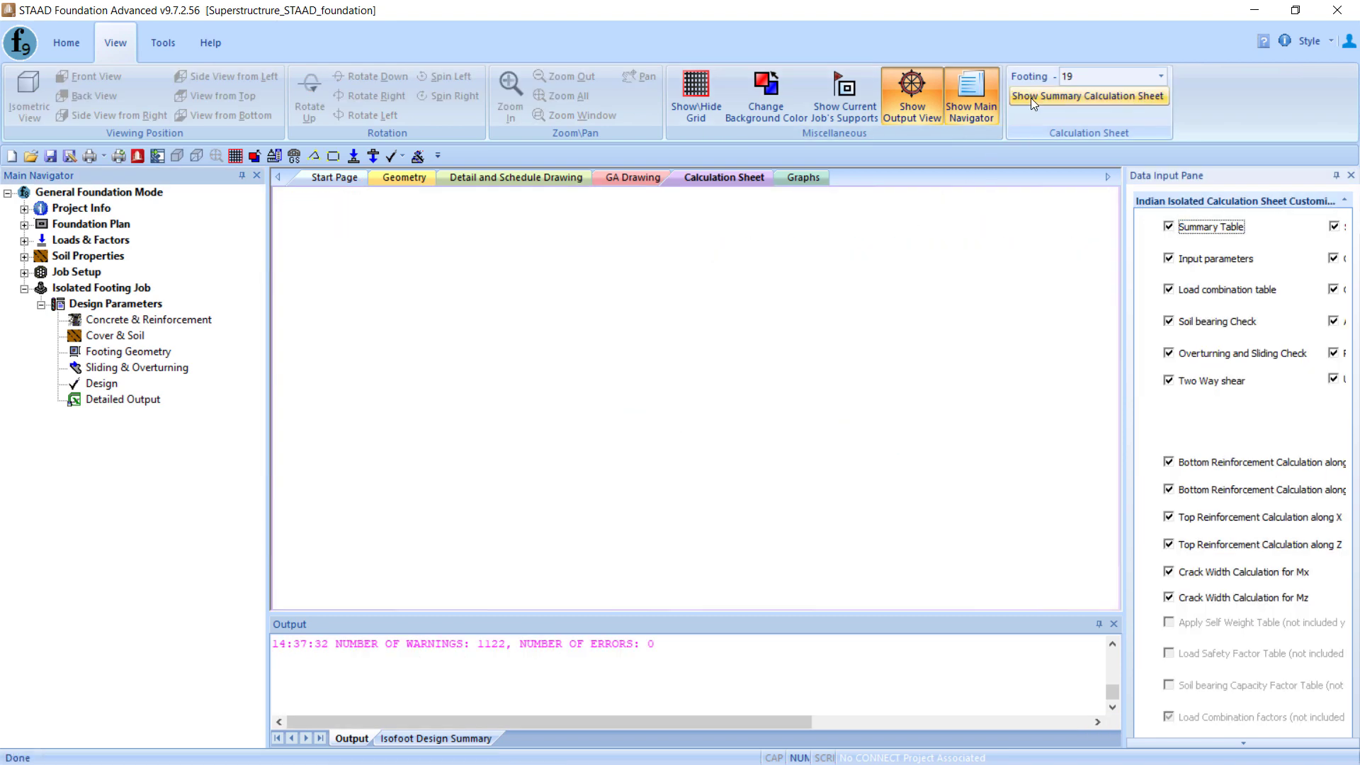
{"action": "left_click_drag", "start_coordinate": [840, 603], "coordinate": [1001, 581]}
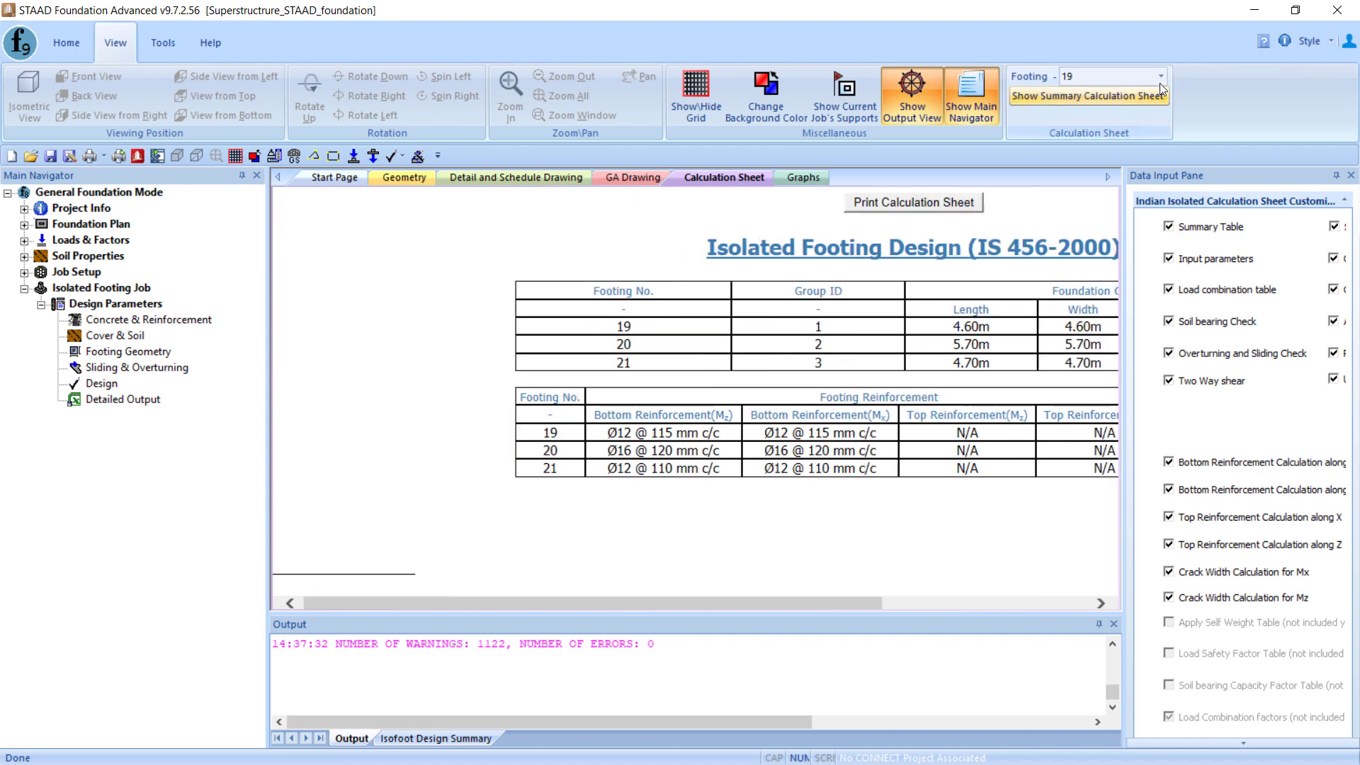
Examine footing 19's calculation sheet for gross corner pressures, final footing size, governing load cases and the service-level load combinations.
{"action": "left_click", "coordinate": [1161, 77]}
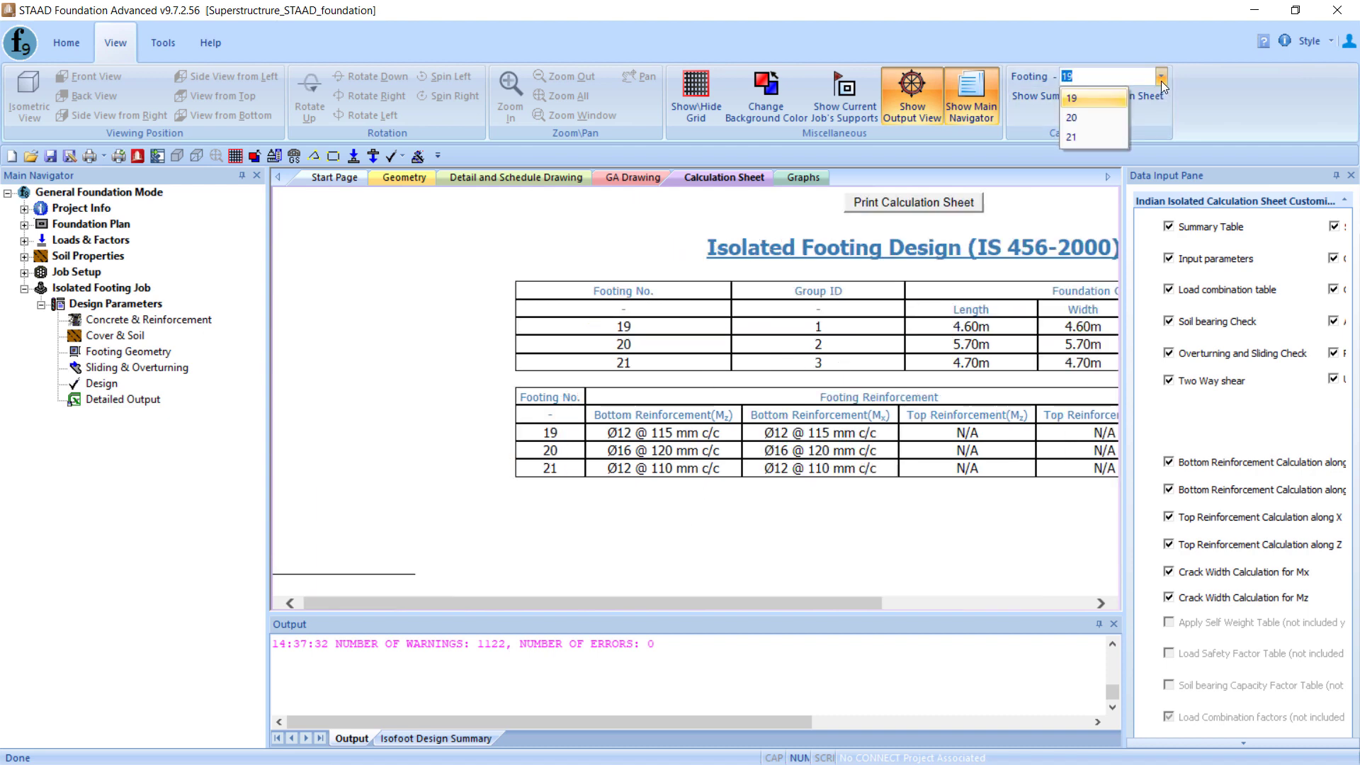
{"action": "left_click", "coordinate": [1098, 102]}
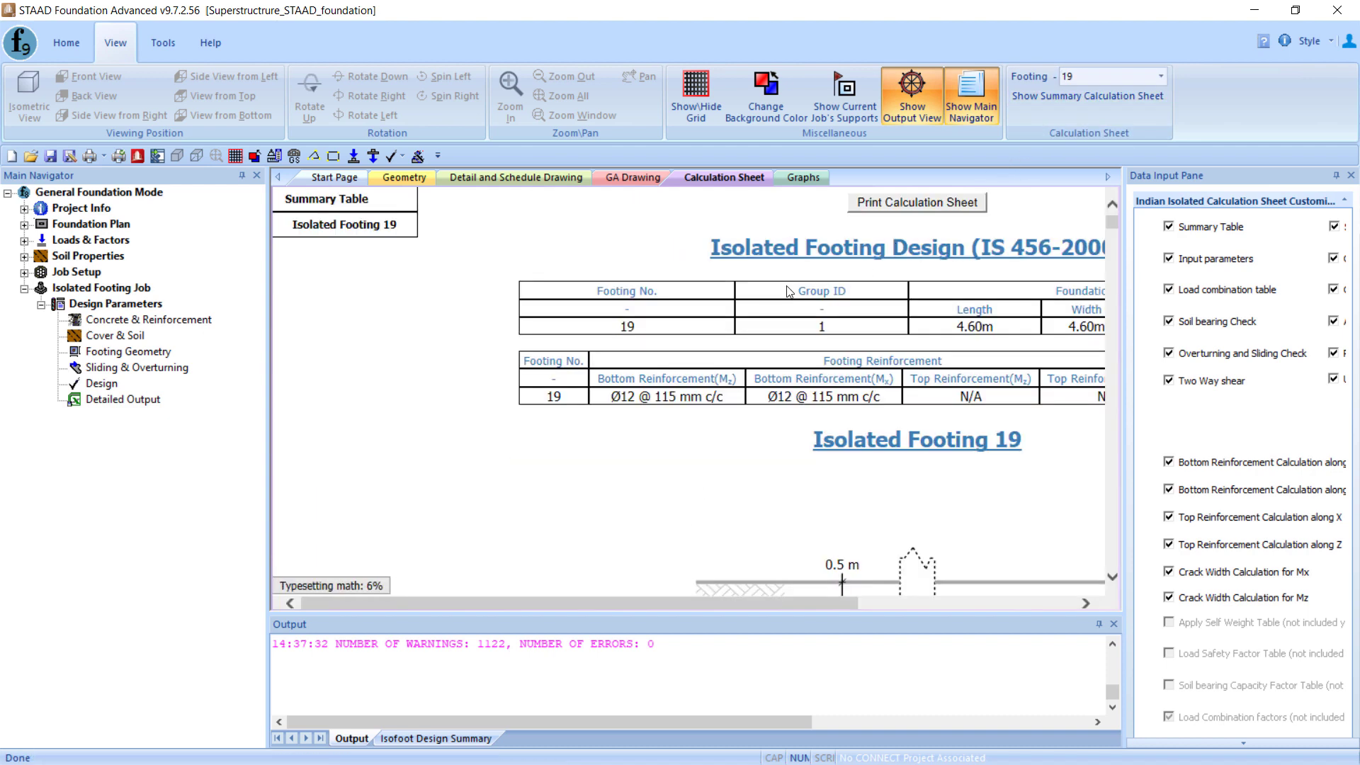
{"action": "left_click", "coordinate": [351, 224]}
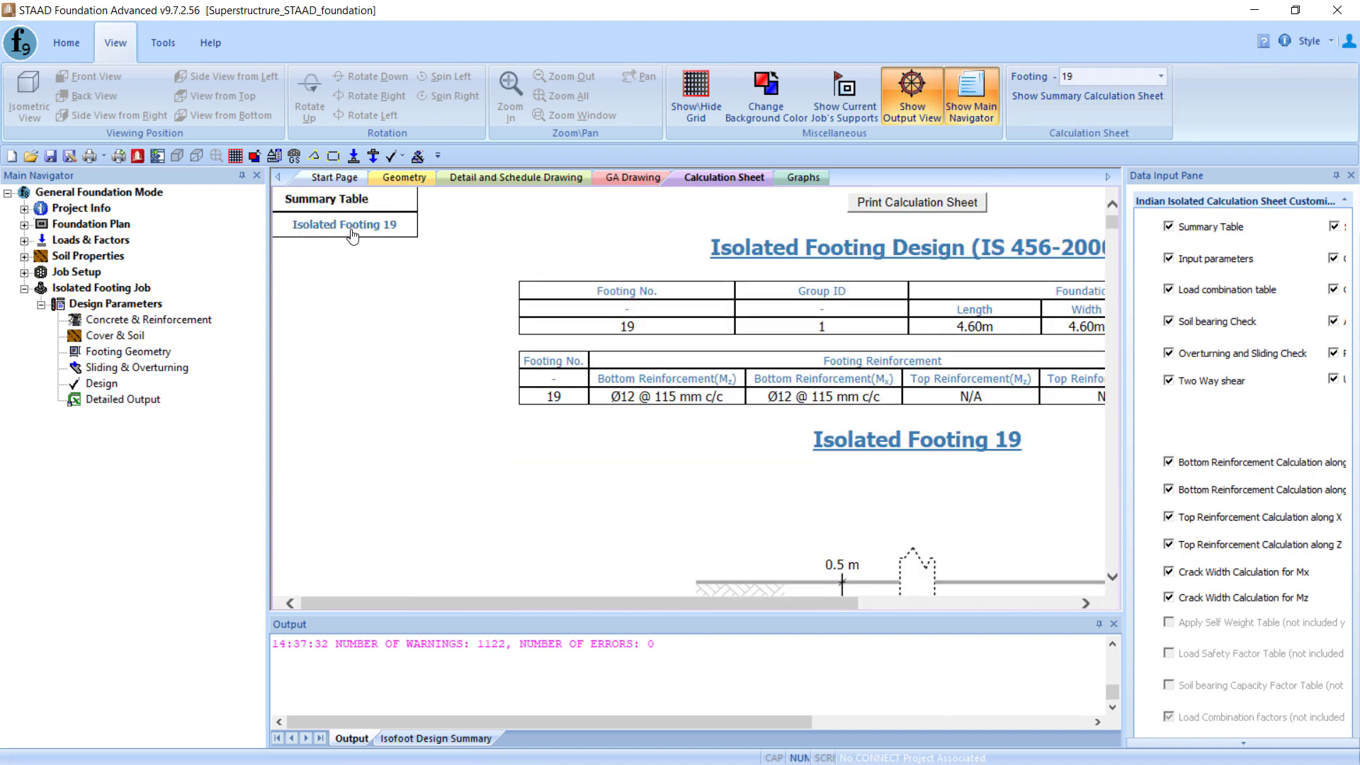
{"action": "left_click", "coordinate": [361, 297]}
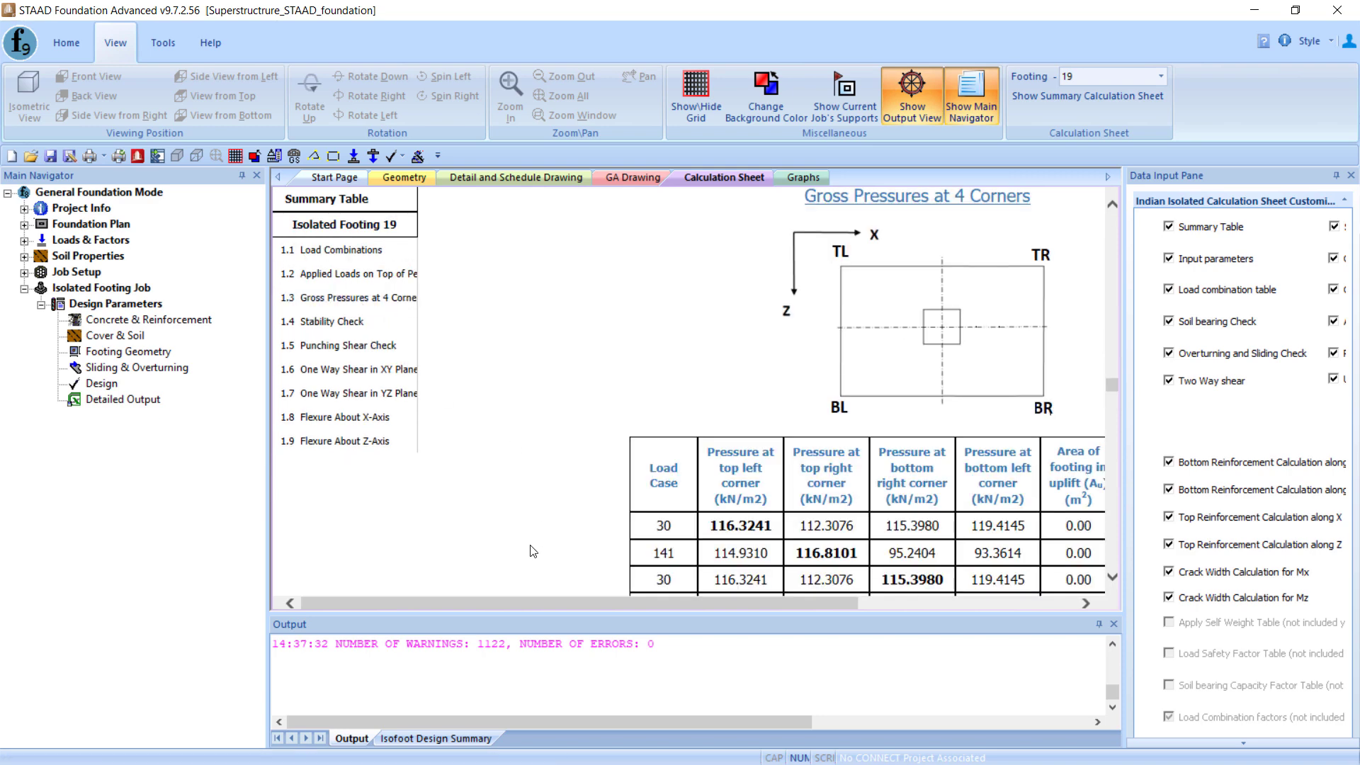
{"action": "left_click_drag", "start_coordinate": [623, 603], "coordinate": [773, 603]}
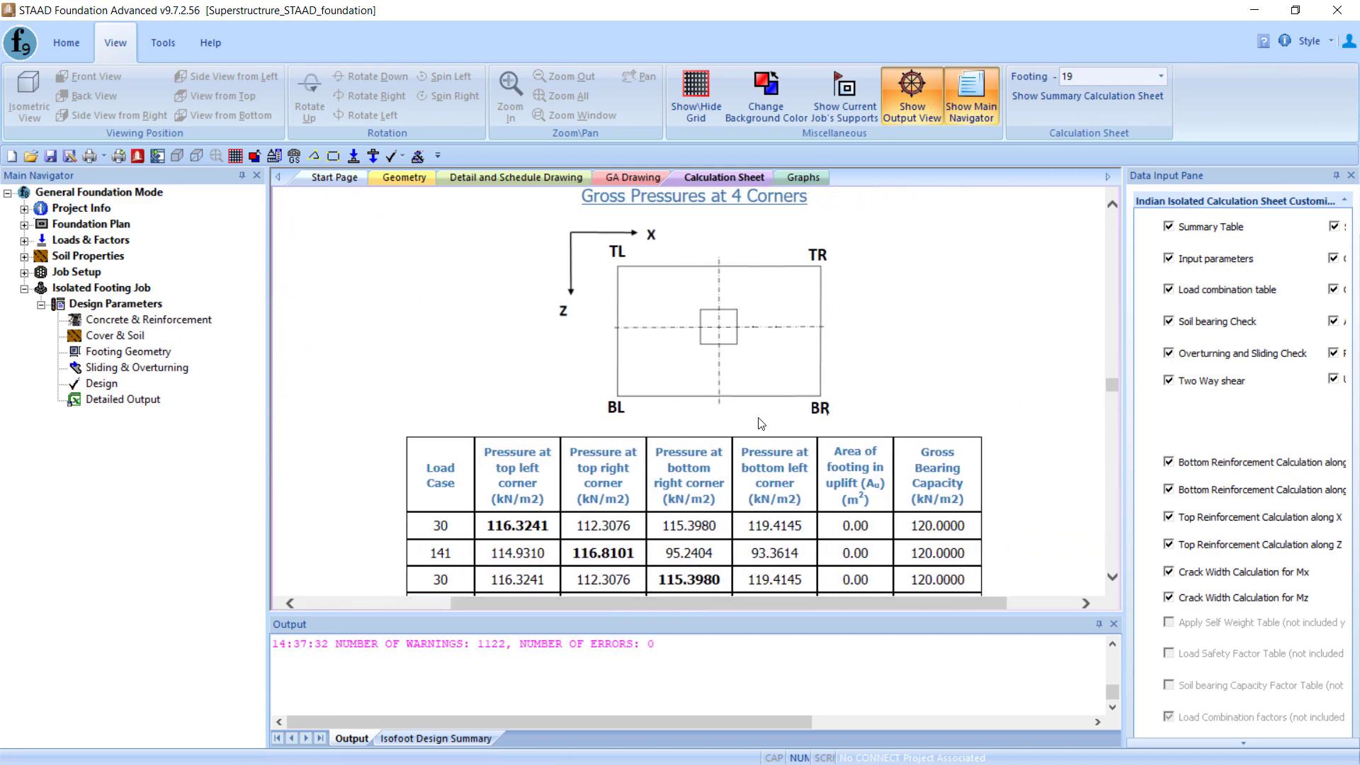
{"action": "scroll", "coordinate": [760, 394], "scroll_direction": "up", "scroll_amount": 10}
{"action": "scroll", "coordinate": [761, 395], "scroll_direction": "up", "scroll_amount": 2}
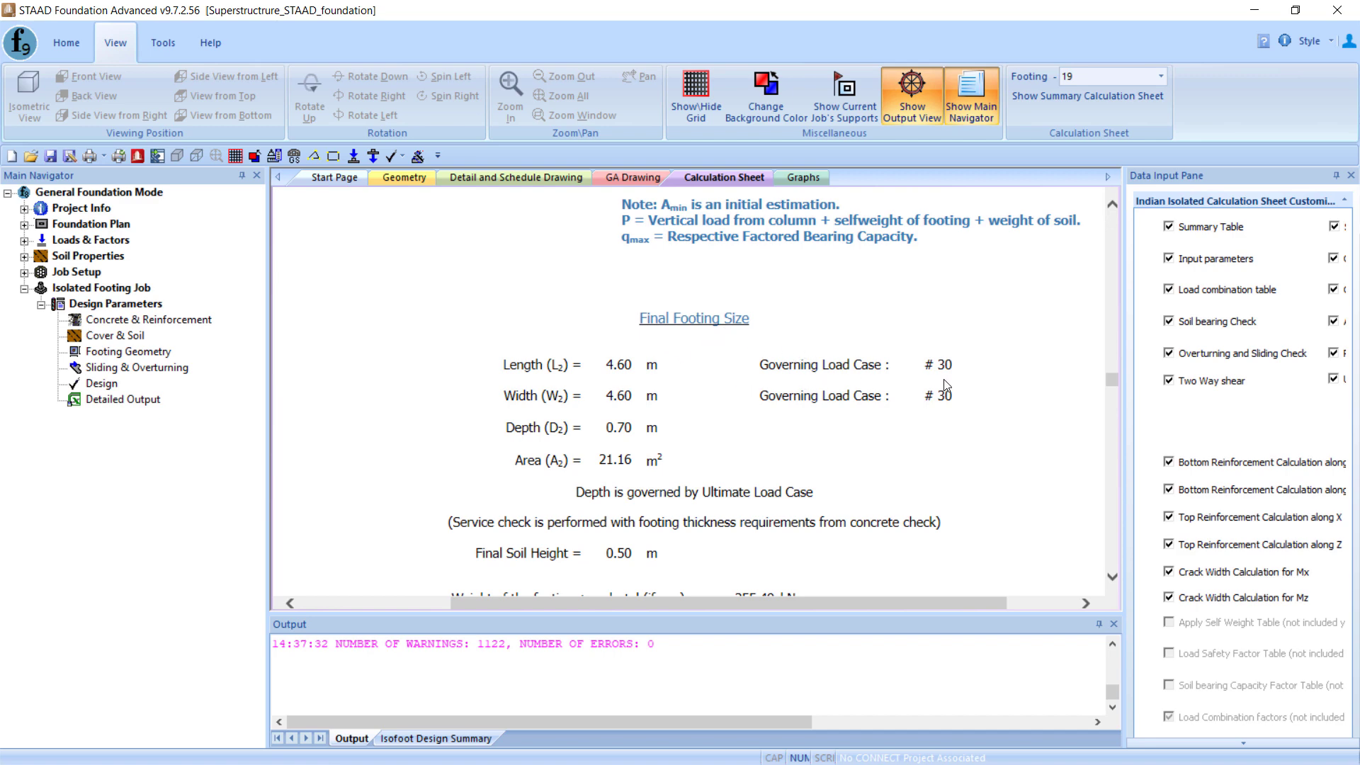
{"action": "scroll", "coordinate": [820, 467], "scroll_direction": "down", "scroll_amount": 2}
{"action": "scroll", "coordinate": [820, 467], "scroll_direction": "down", "scroll_amount": 7}
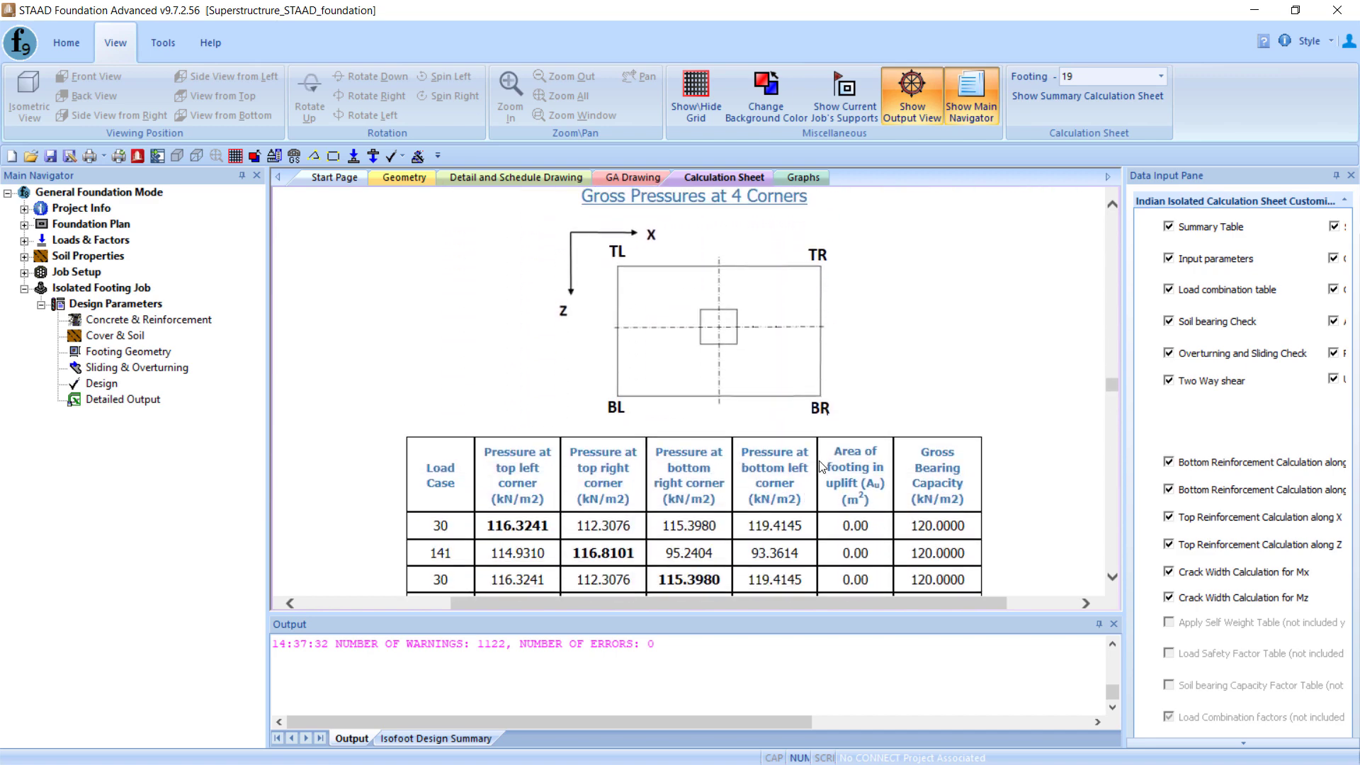
{"action": "scroll", "coordinate": [821, 467], "scroll_direction": "down", "scroll_amount": 3}
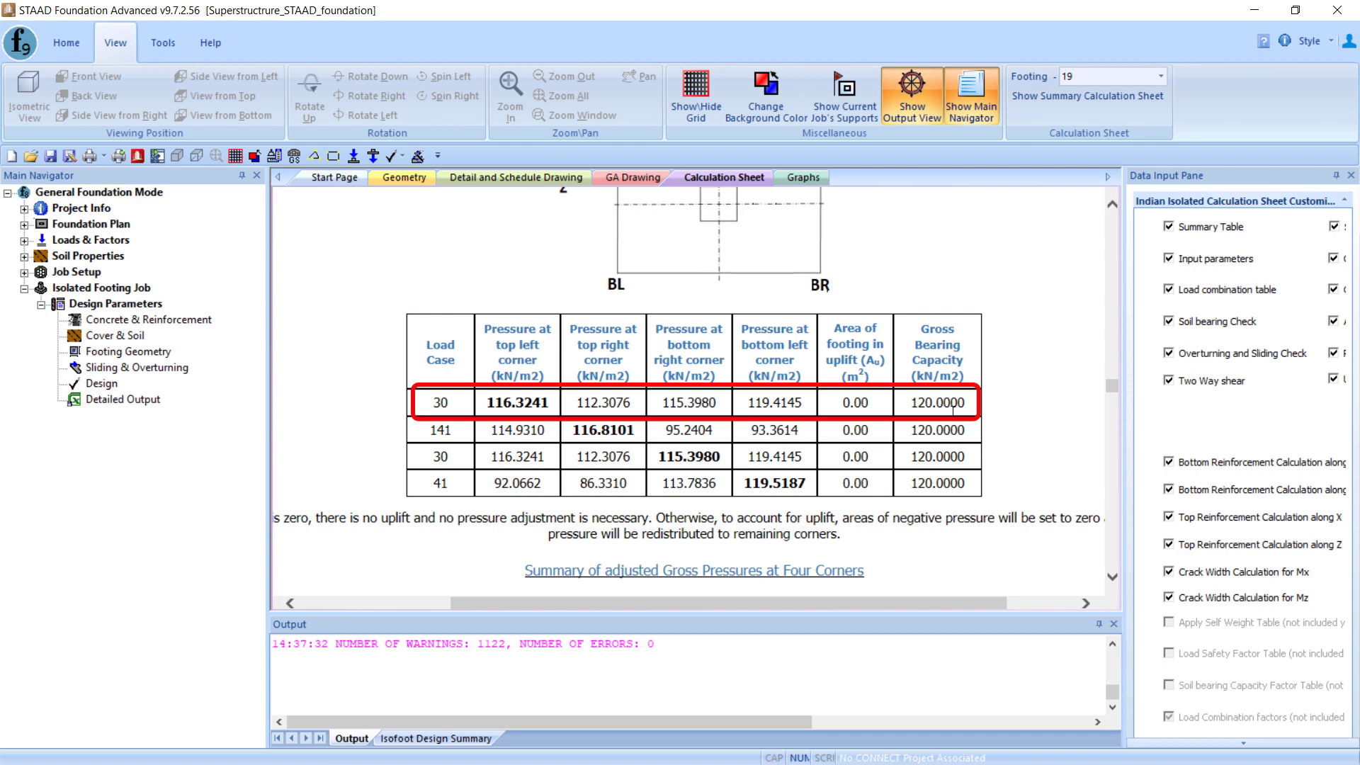
{"action": "left_click_drag", "start_coordinate": [600, 607], "coordinate": [466, 599]}
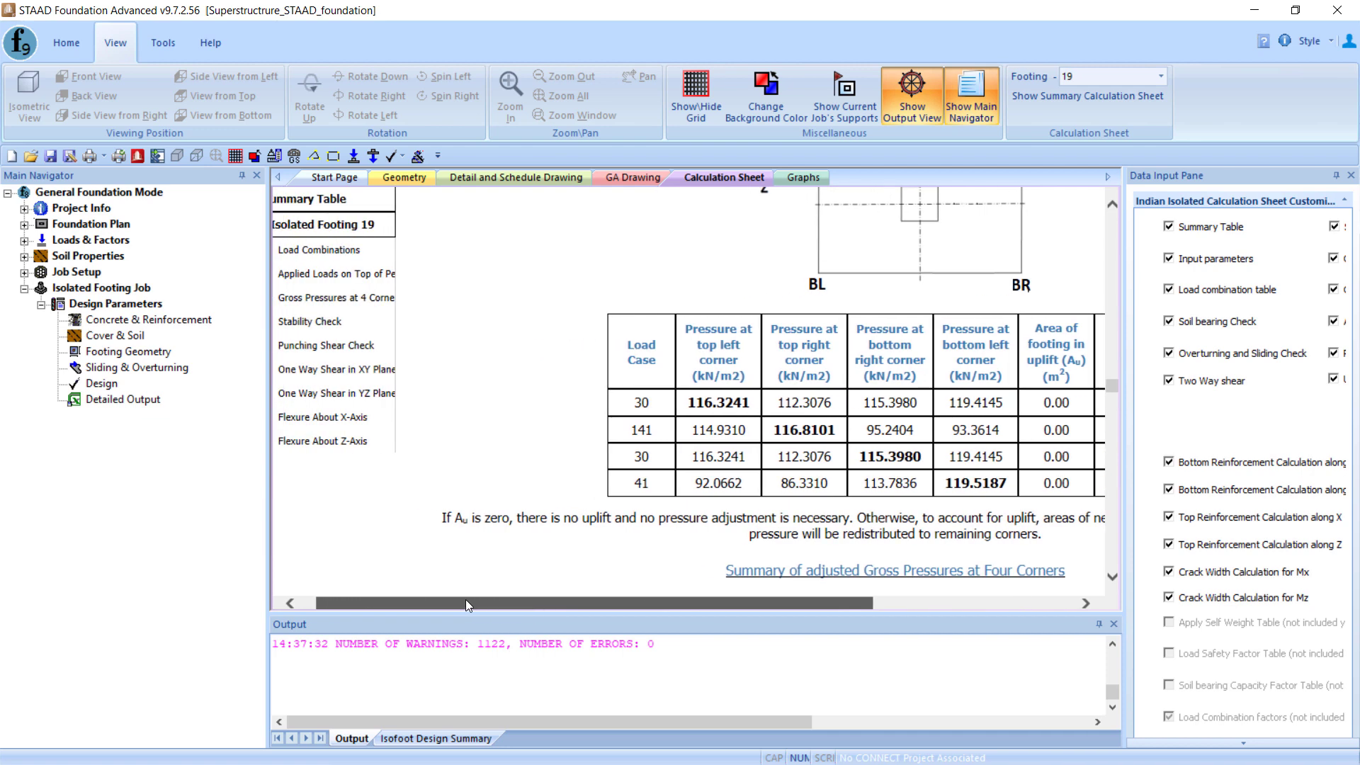
{"action": "left_click", "coordinate": [323, 250]}
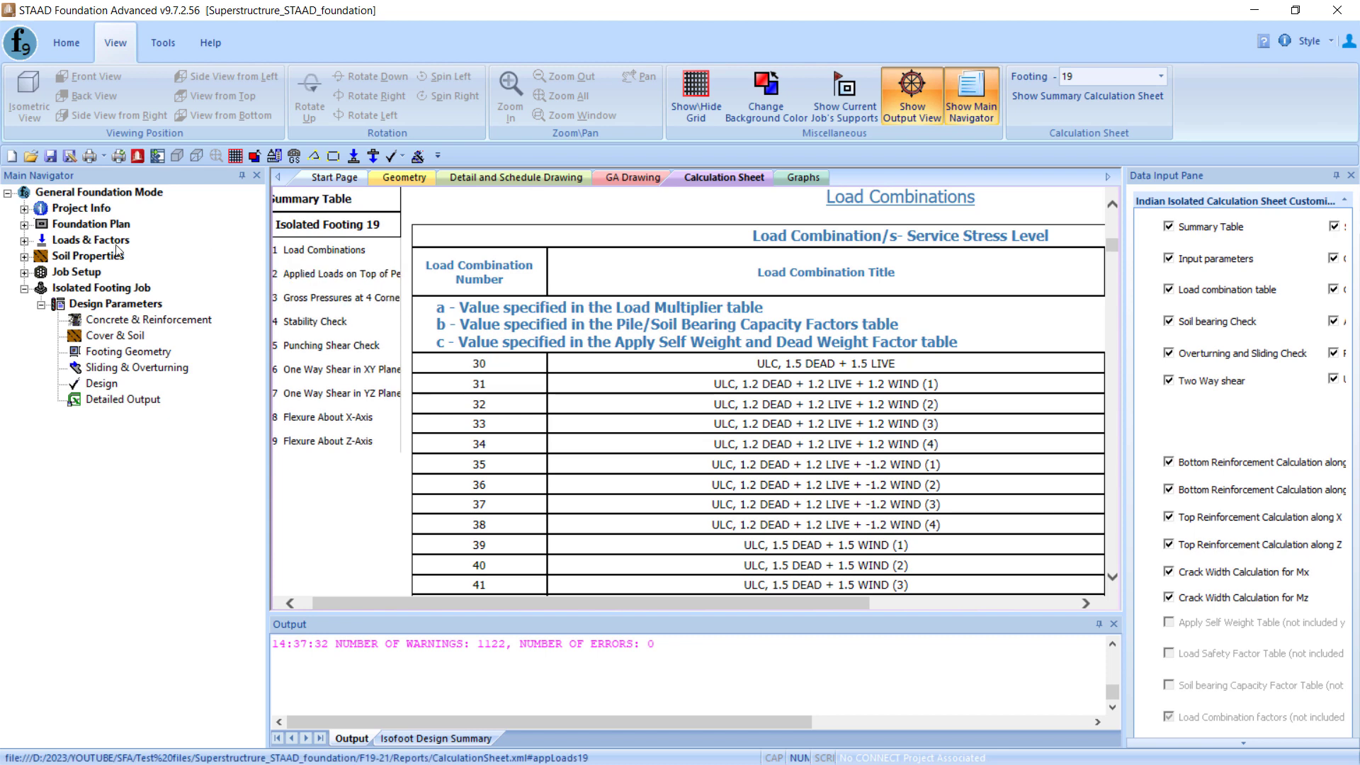
Open the load description tree and widen its pane to show the load case titles from the start of the list.
{"action": "left_click", "coordinate": [89, 241]}
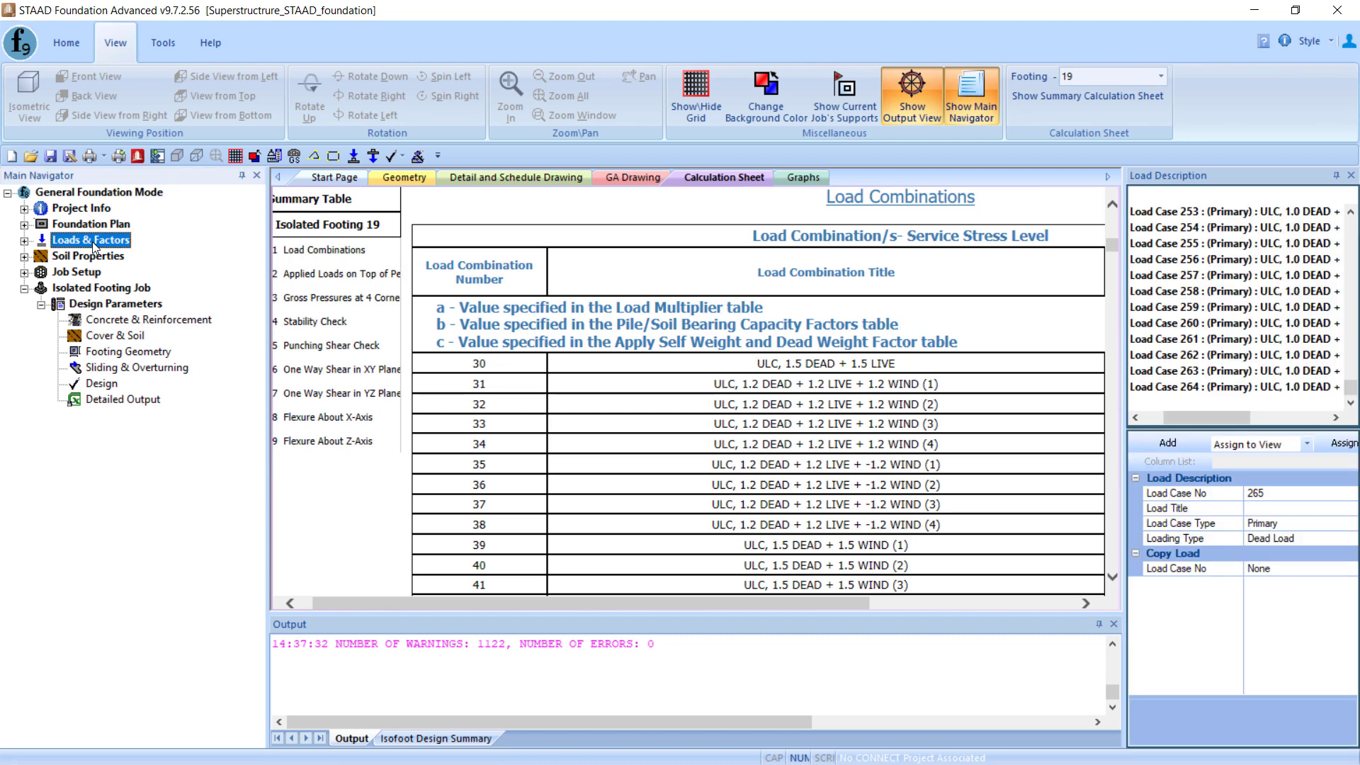
{"action": "left_click_drag", "start_coordinate": [1132, 386], "coordinate": [953, 391]}
{"action": "left_click_drag", "start_coordinate": [1352, 389], "coordinate": [1323, 212]}
{"action": "left_click_drag", "start_coordinate": [1033, 416], "coordinate": [979, 416]}
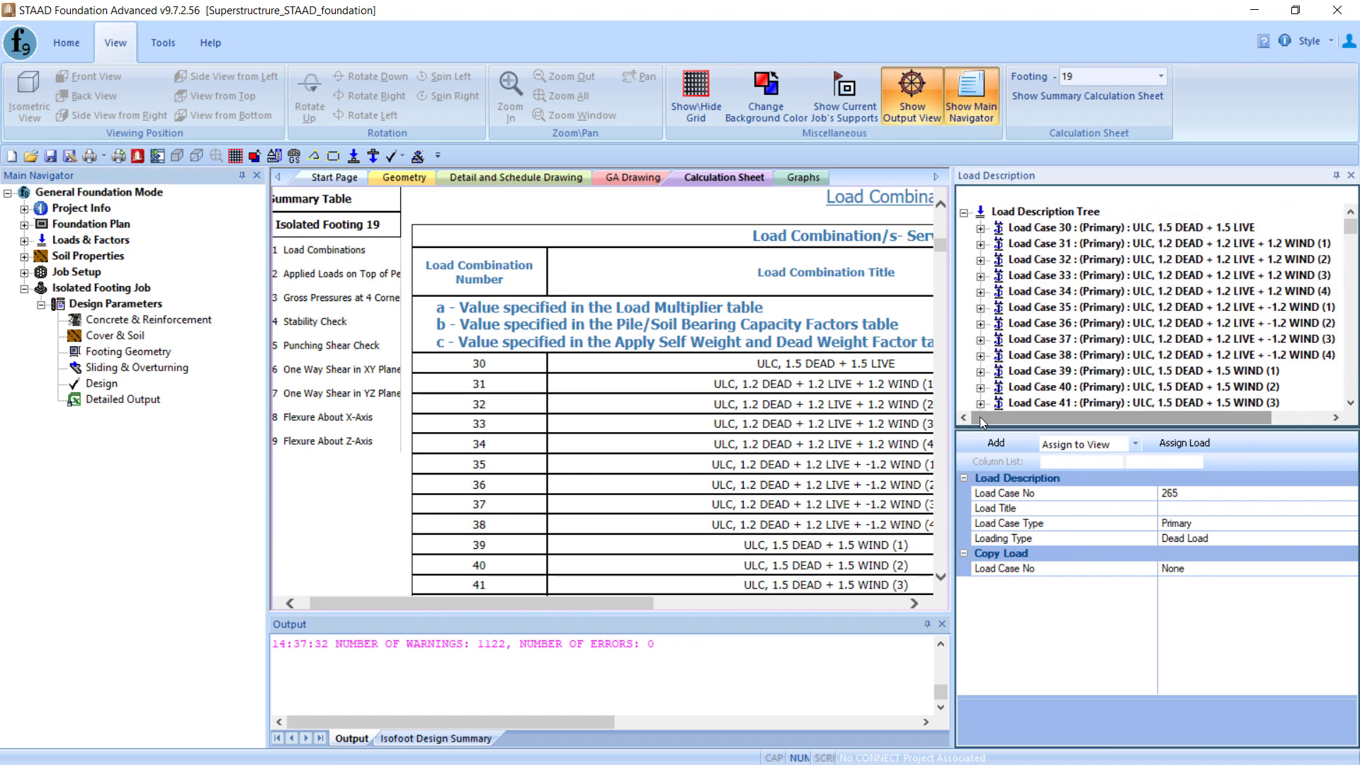
Set the load case type of load cases 30 through 196 to Ultimate as a batch.
{"action": "left_click", "coordinate": [1046, 233]}
{"action": "left_click_drag", "start_coordinate": [1351, 227], "coordinate": [1356, 340]}
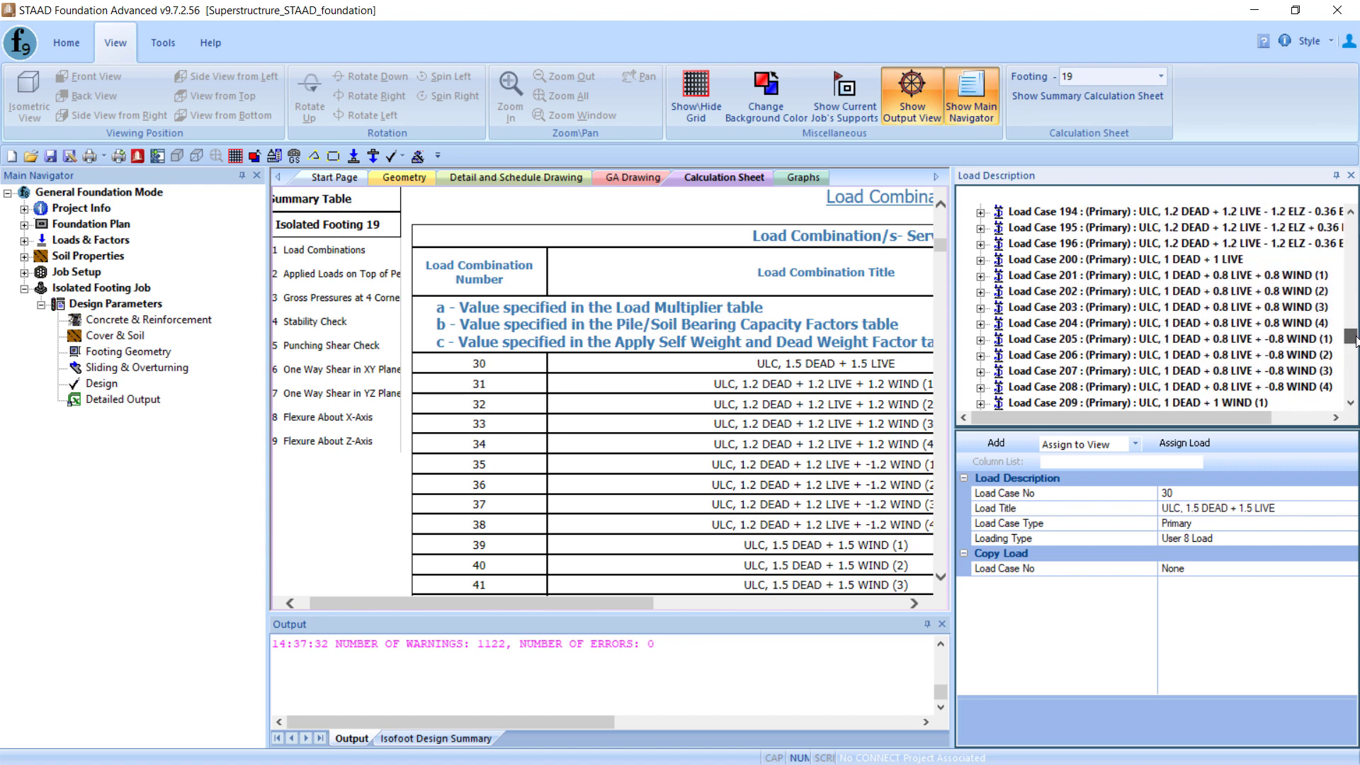
{"action": "left_click", "coordinate": [1063, 227]}
{"action": "left_click", "coordinate": [1063, 211], "text": "ctrl"}
{"action": "left_click", "coordinate": [1063, 244], "text": "ctrl"}
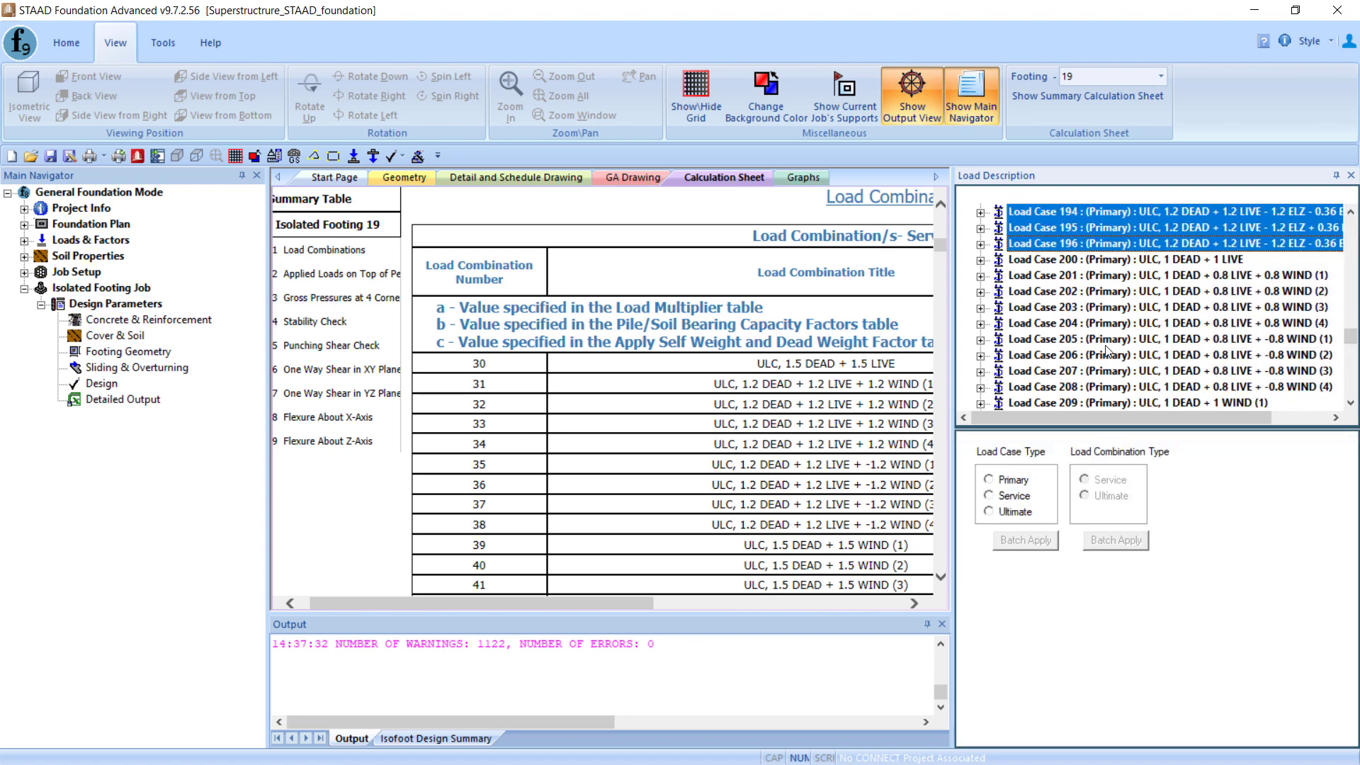
{"action": "left_click_drag", "start_coordinate": [1040, 226], "coordinate": [1044, 234]}
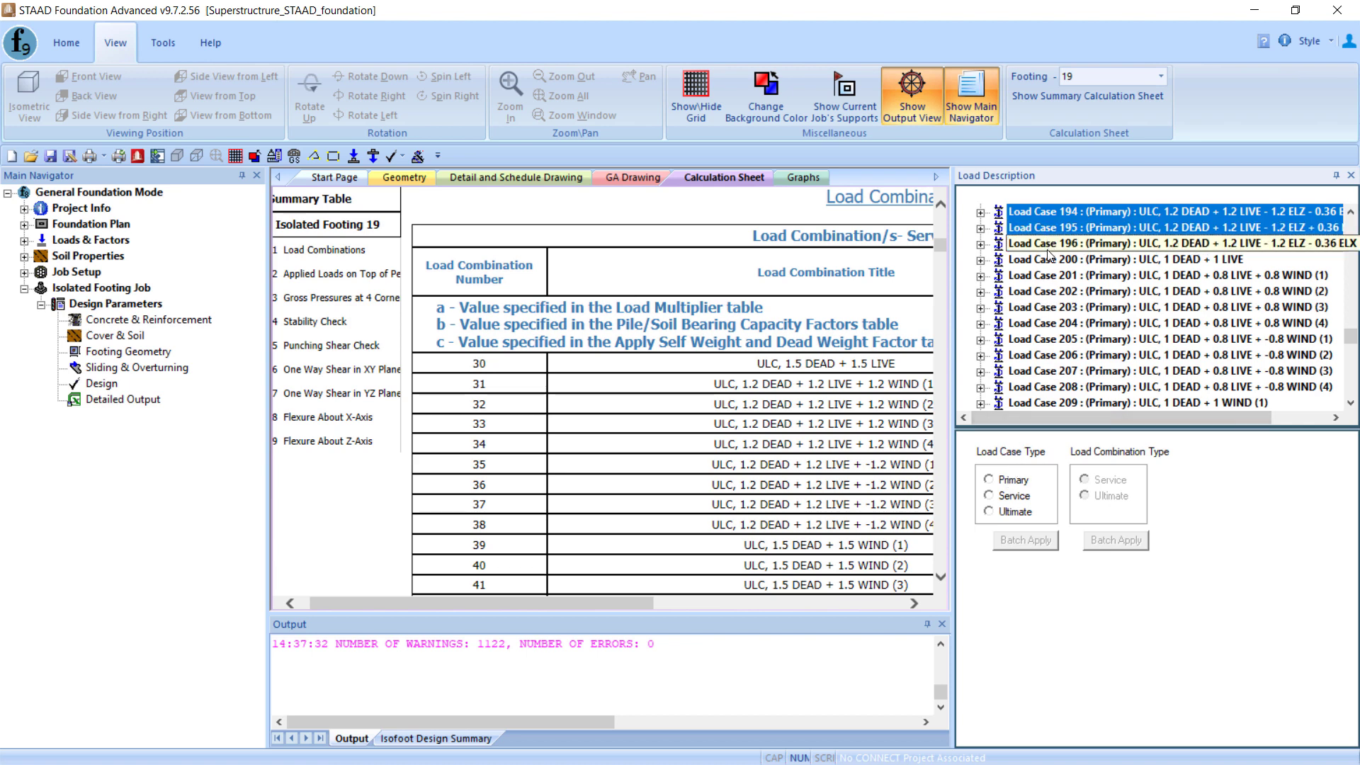
{"action": "left_click", "coordinate": [1050, 252], "text": "ctrl"}
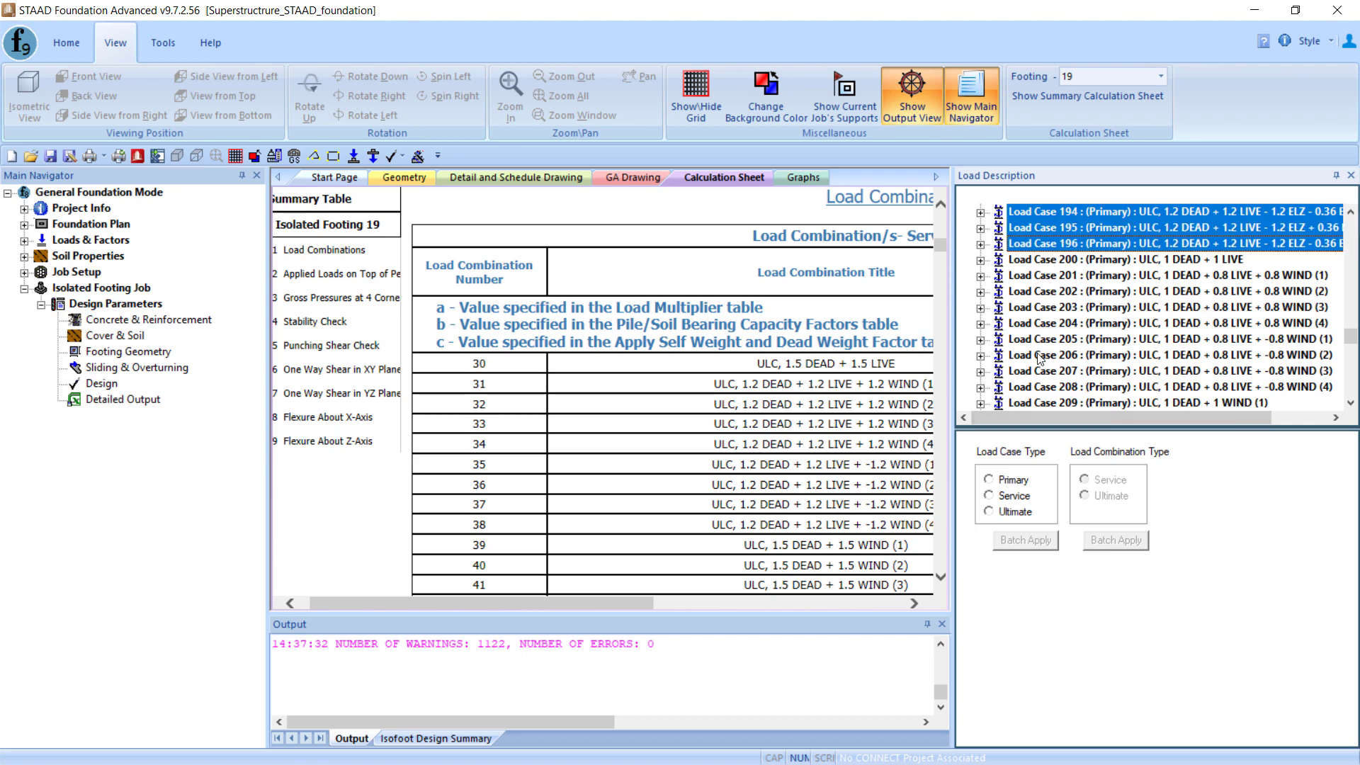
{"action": "left_click", "coordinate": [988, 512]}
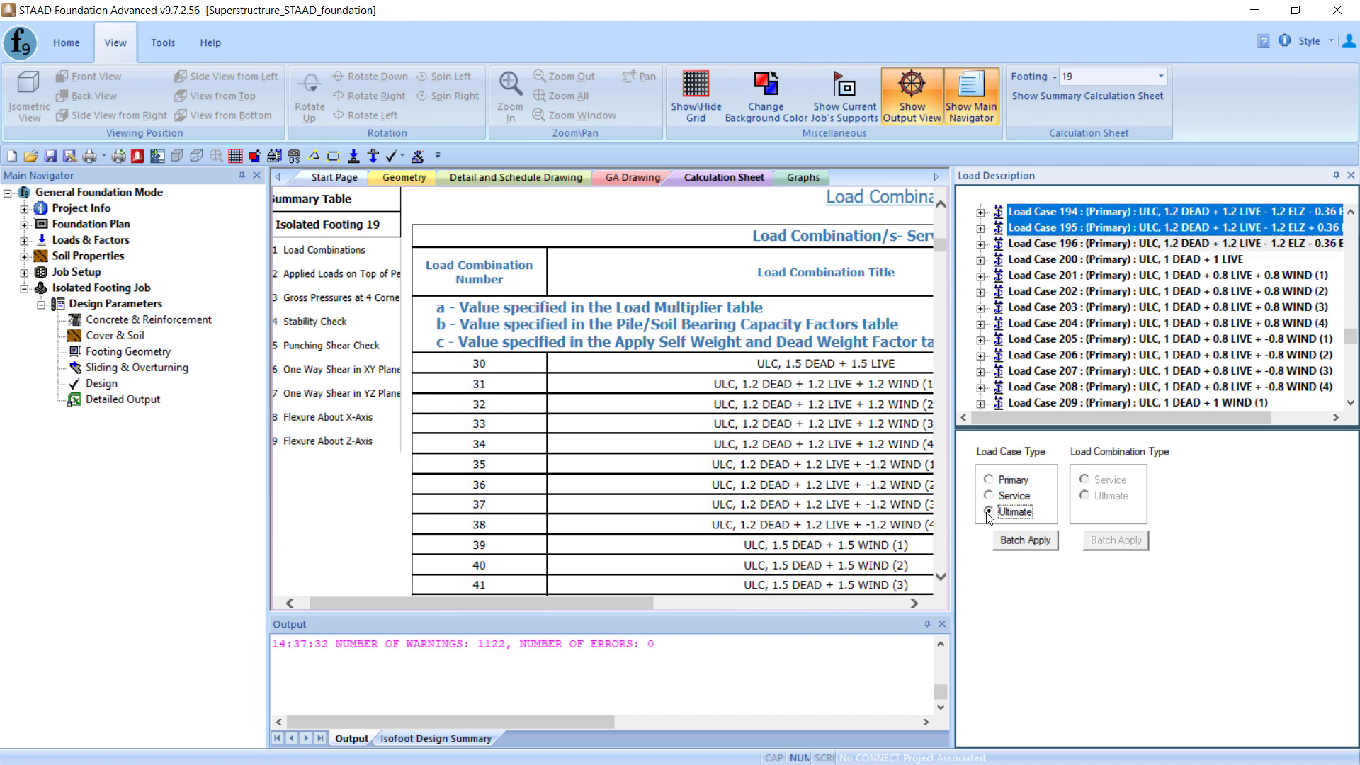
{"action": "left_click", "coordinate": [1028, 542]}
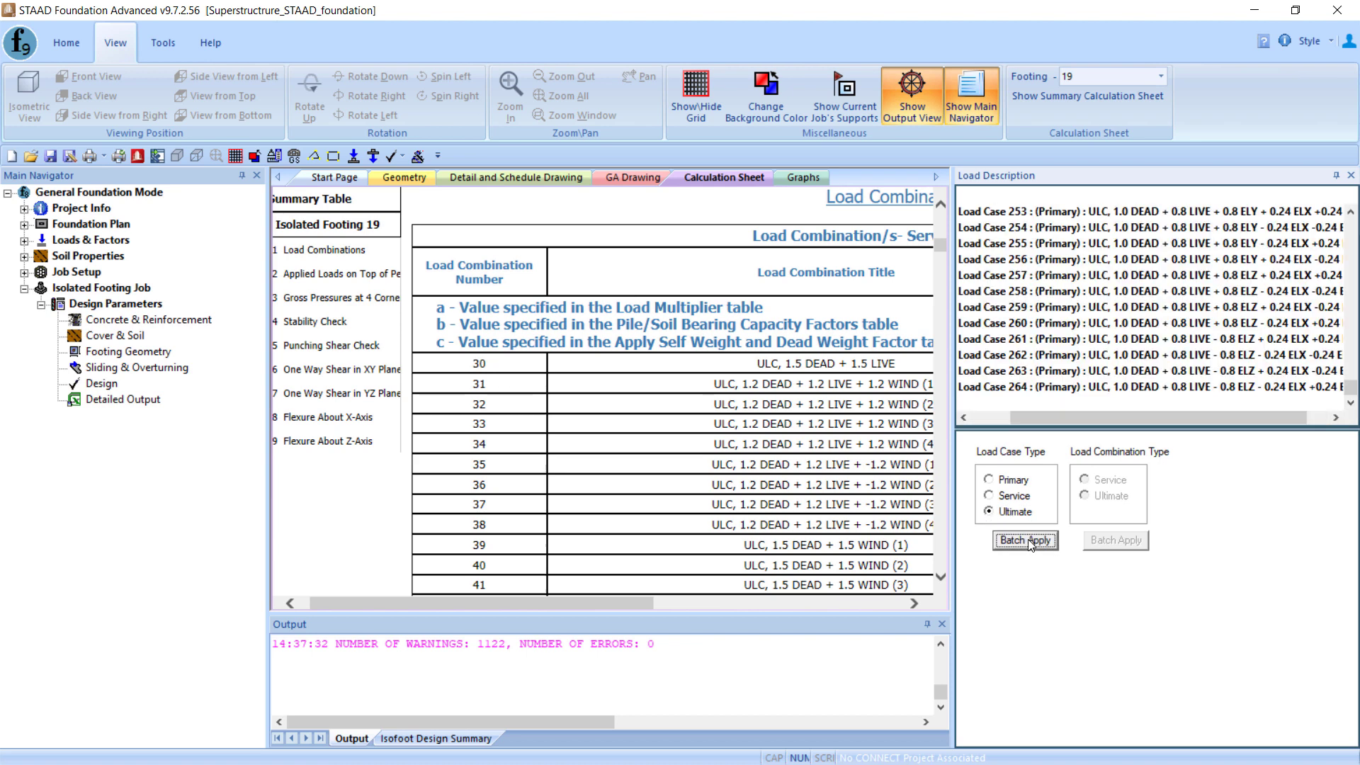
Set the load case type of load cases 200 through 264 to Service as a batch.
{"action": "left_click_drag", "start_coordinate": [1078, 418], "coordinate": [1040, 418]}
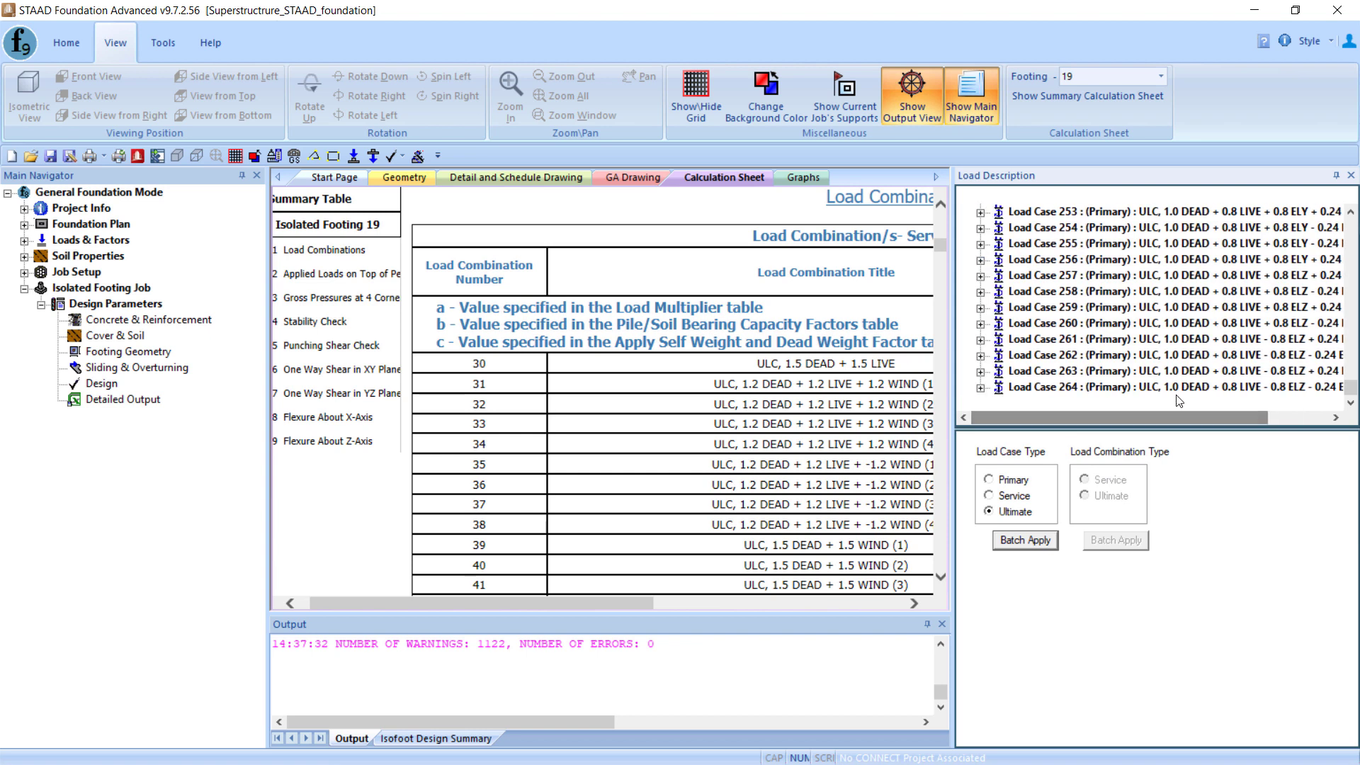
{"action": "left_click_drag", "start_coordinate": [1349, 388], "coordinate": [1334, 336]}
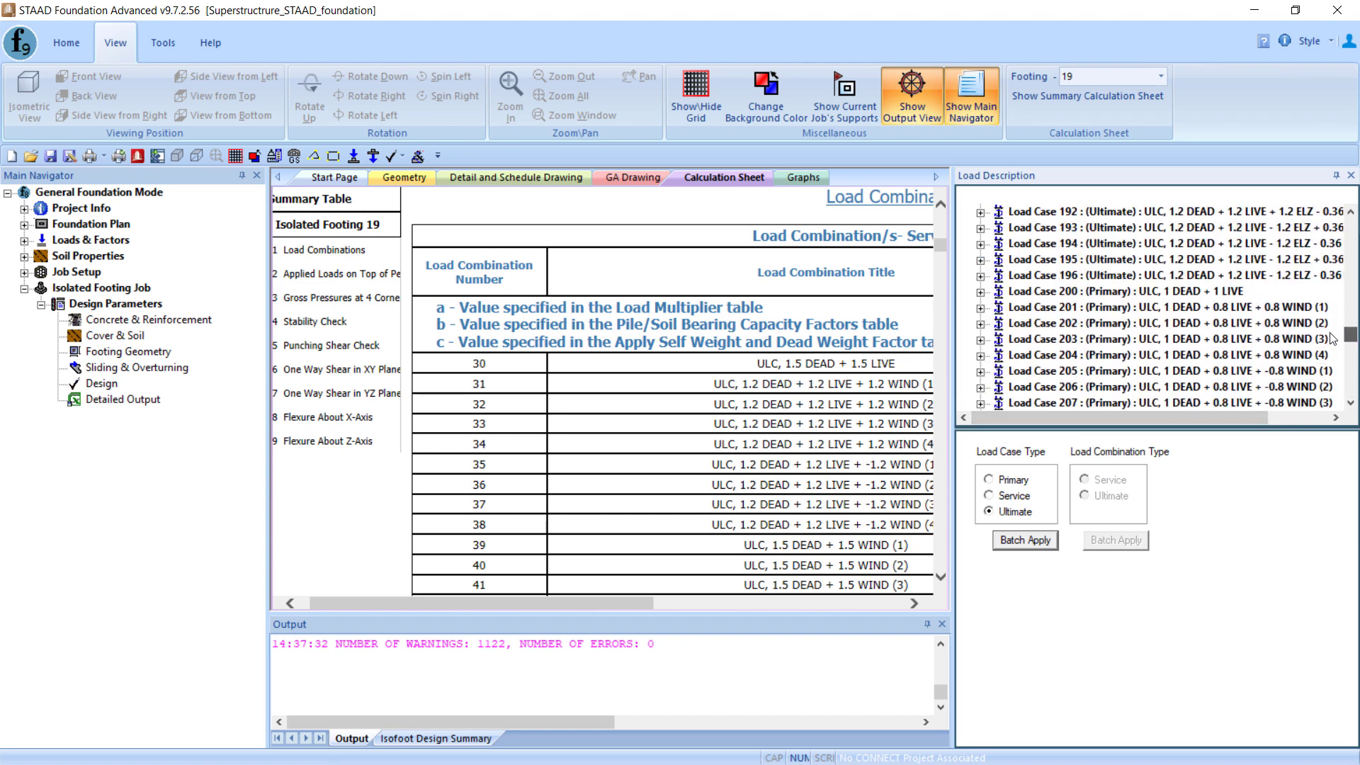
{"action": "left_click", "coordinate": [1079, 291]}
{"action": "left_click_drag", "start_coordinate": [1348, 339], "coordinate": [1351, 389]}
{"action": "left_click", "coordinate": [1247, 387], "text": "shift"}
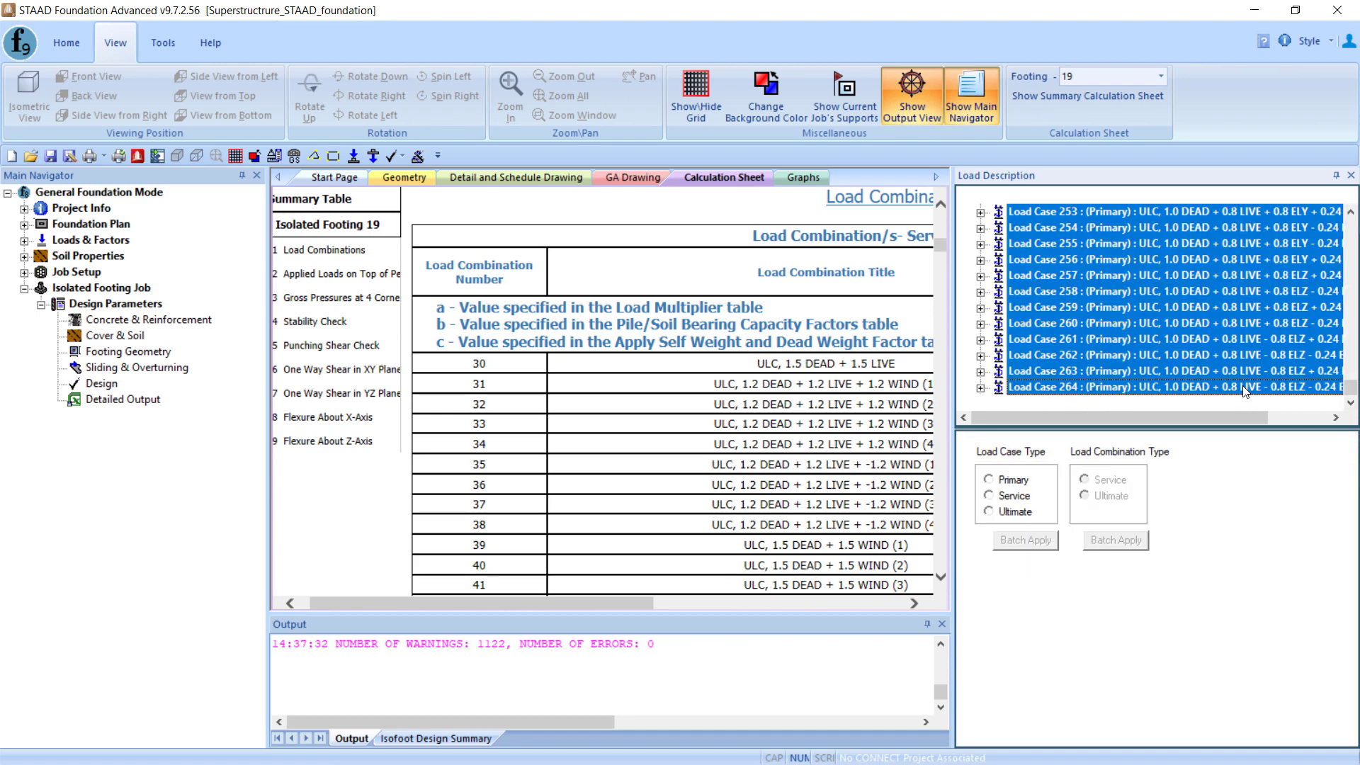
{"action": "left_click", "coordinate": [1000, 495]}
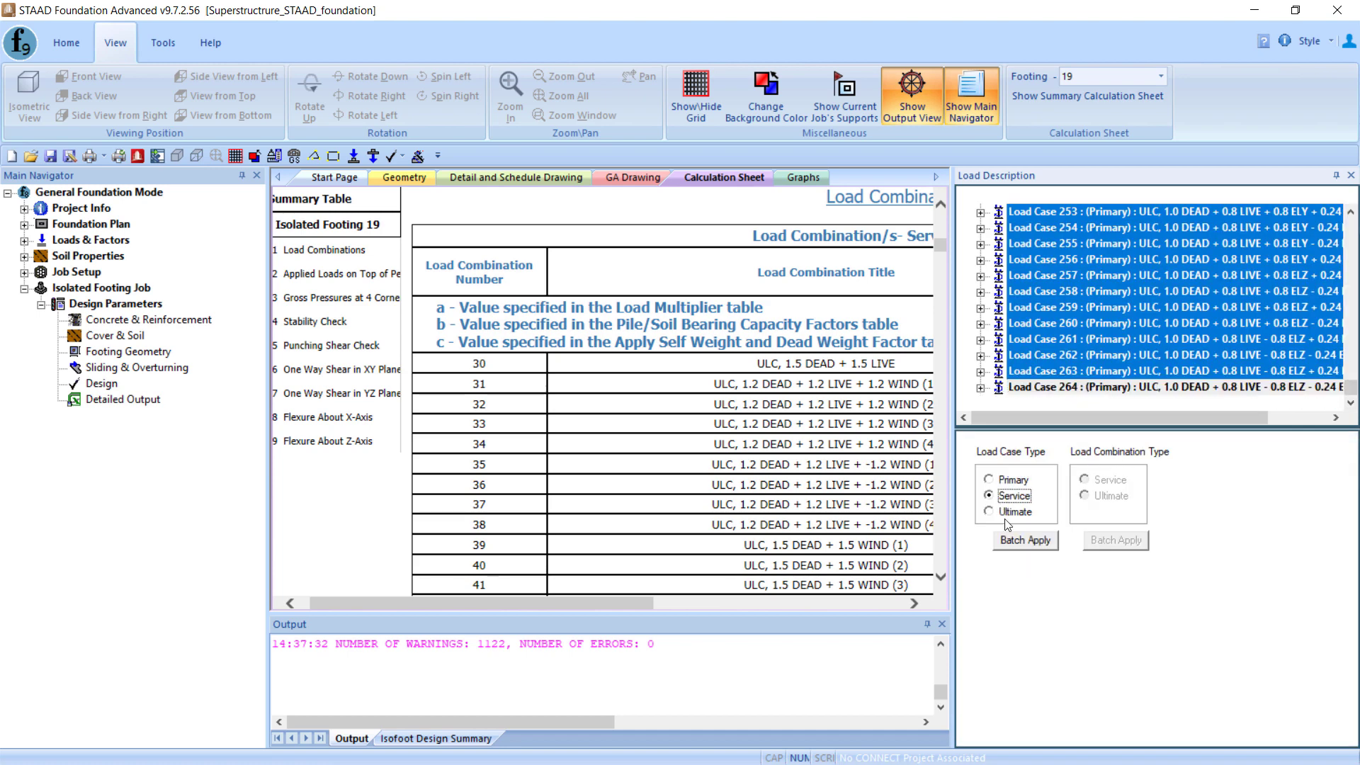
{"action": "left_click", "coordinate": [1024, 541]}
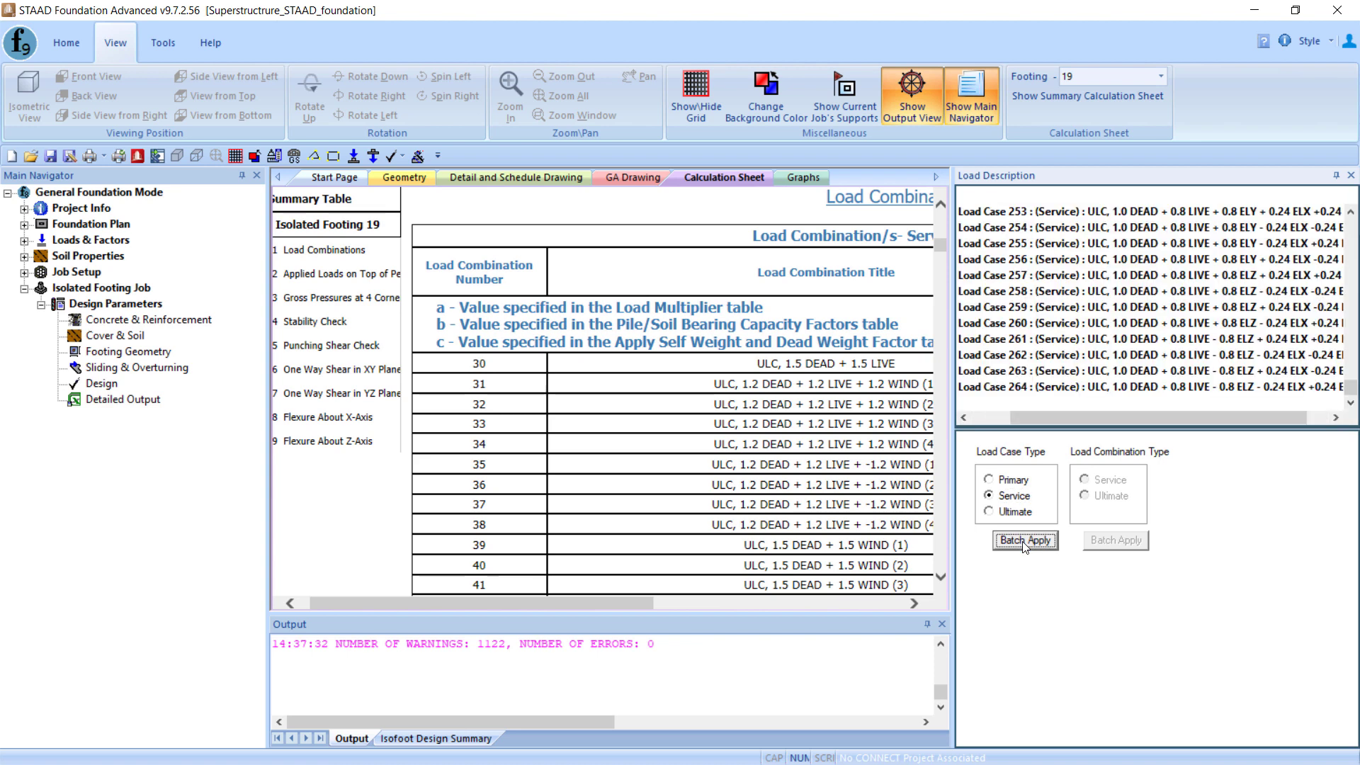
Rerun the isolated footing design, saving the modified data, and show the summary calculation sheet with all footings' dimensions and reinforcement.
{"action": "left_click_drag", "start_coordinate": [950, 441], "coordinate": [1009, 440]}
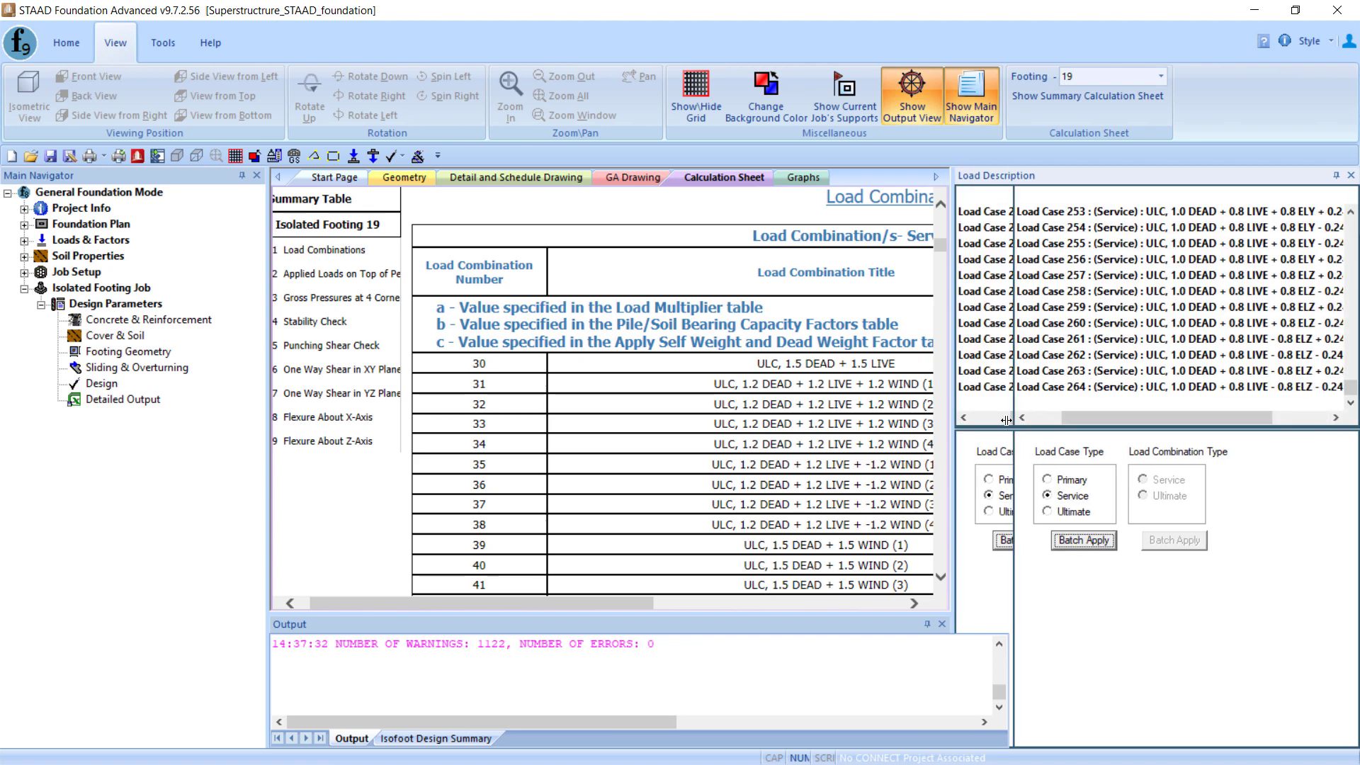
{"action": "left_click", "coordinate": [103, 383]}
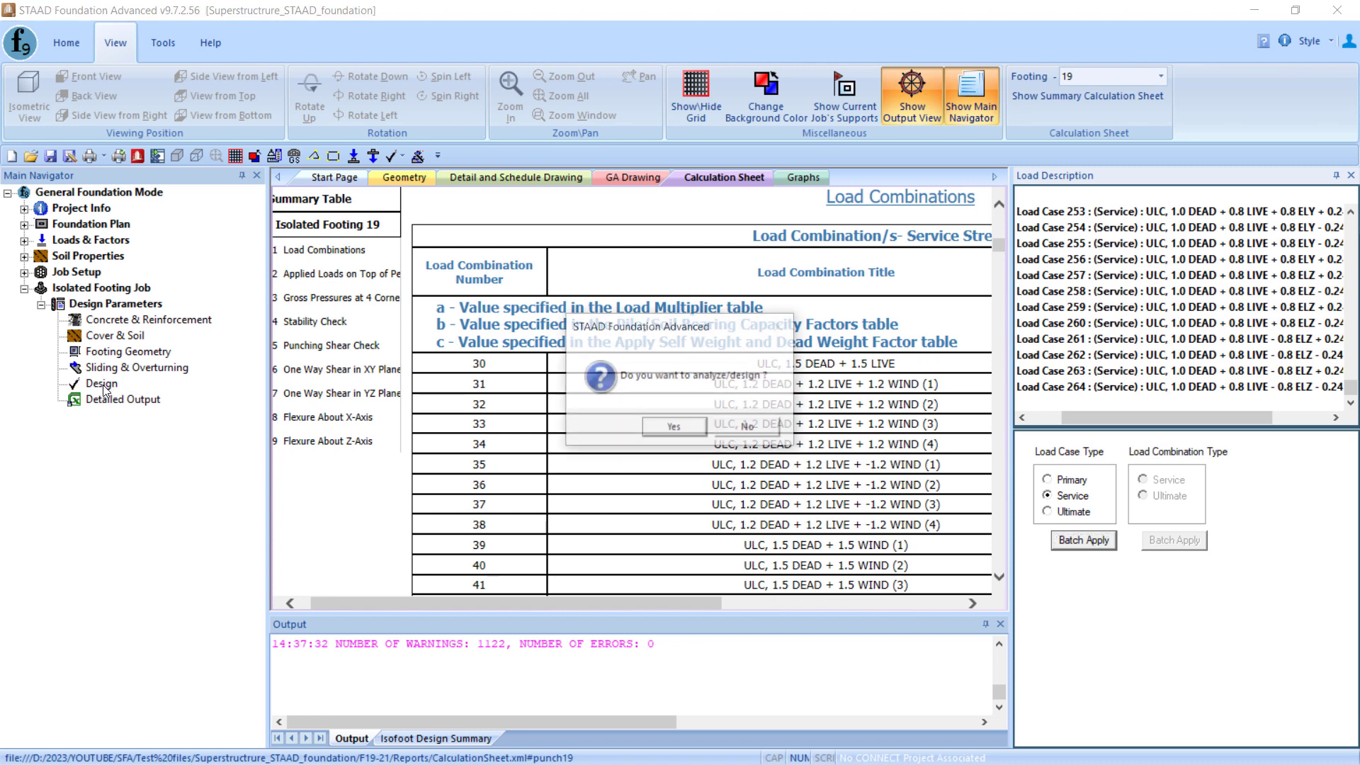
{"action": "left_click", "coordinate": [685, 430]}
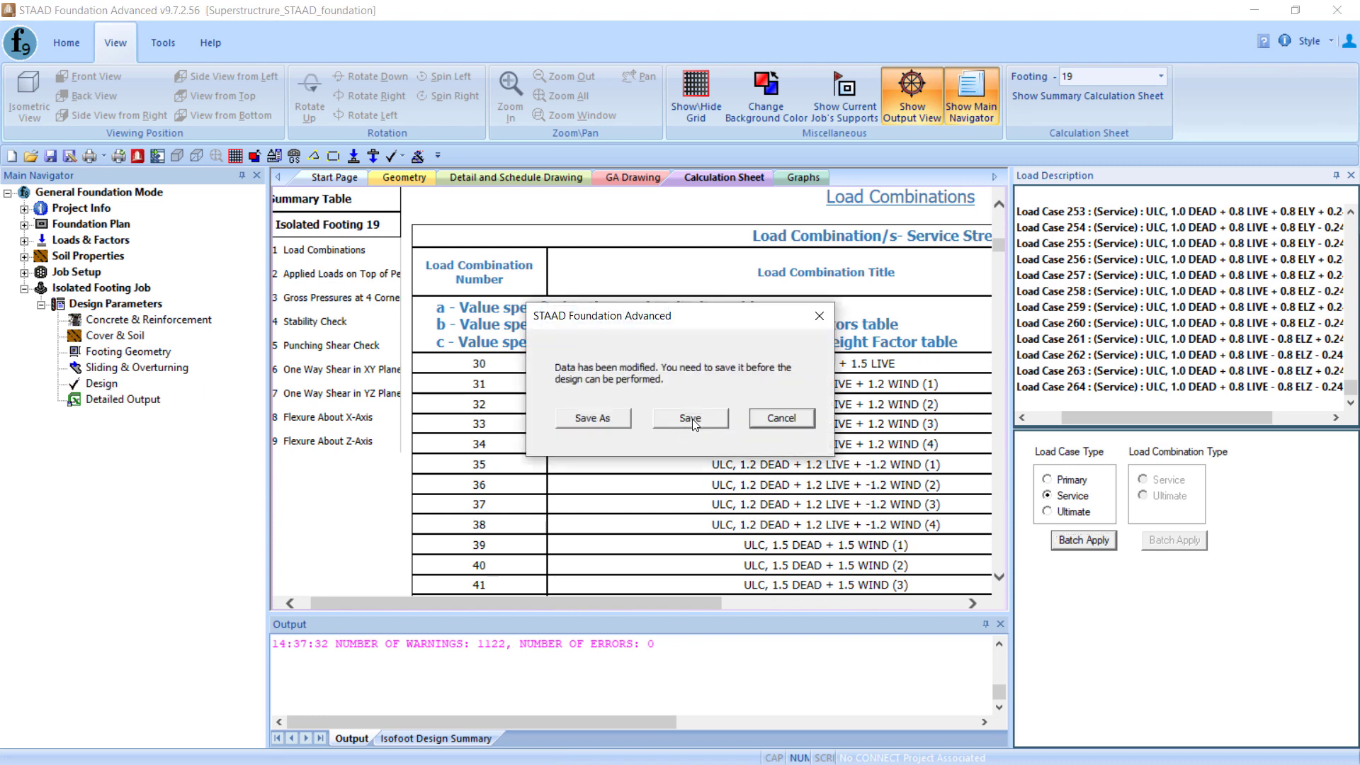
{"action": "left_click", "coordinate": [690, 419]}
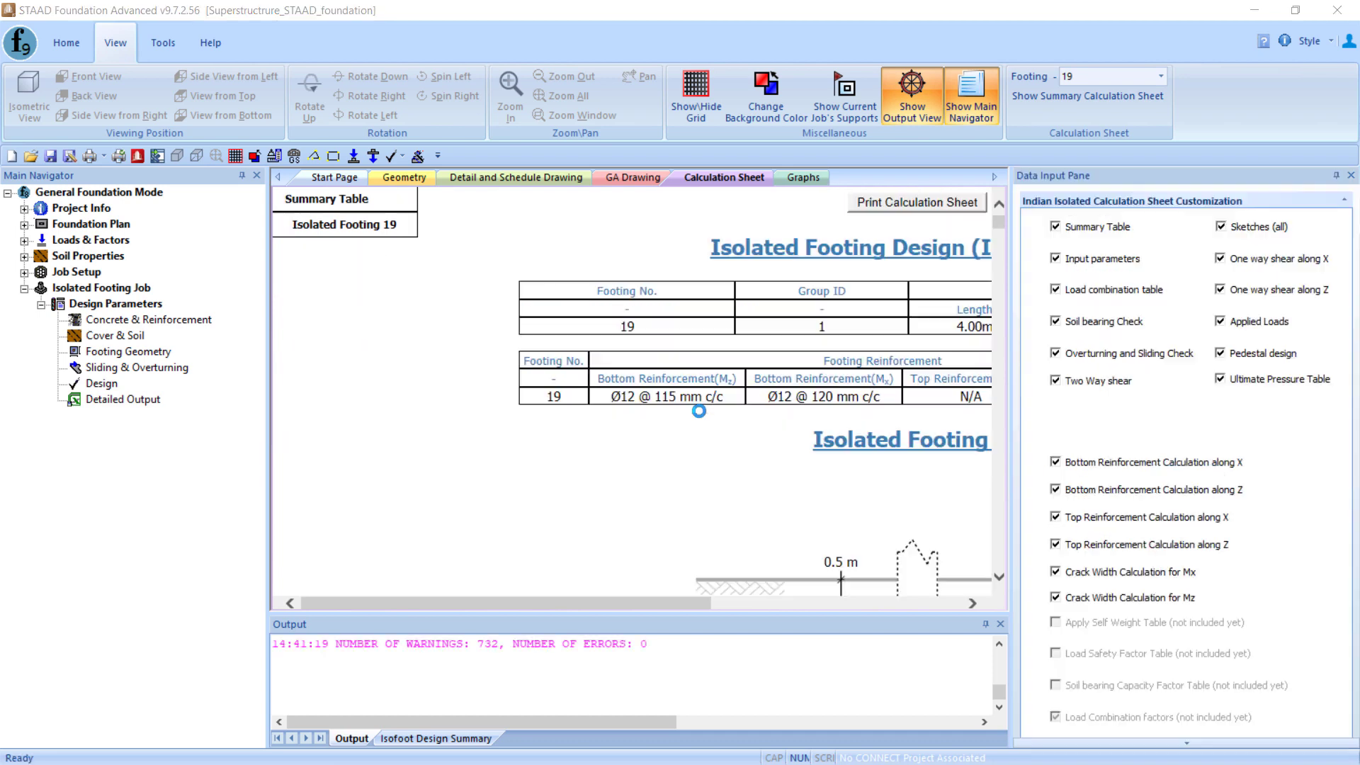
{"action": "left_click", "coordinate": [1069, 95]}
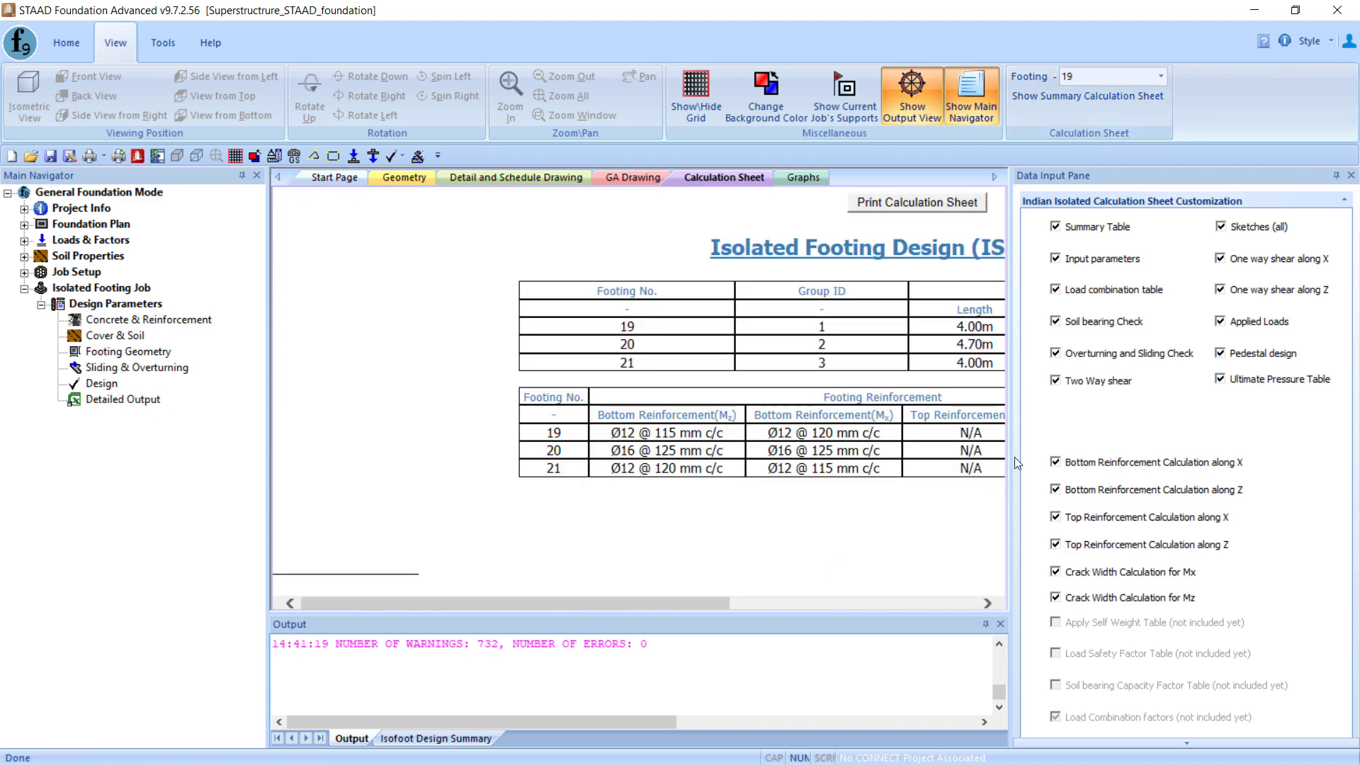
{"action": "left_click_drag", "start_coordinate": [673, 602], "coordinate": [818, 585]}
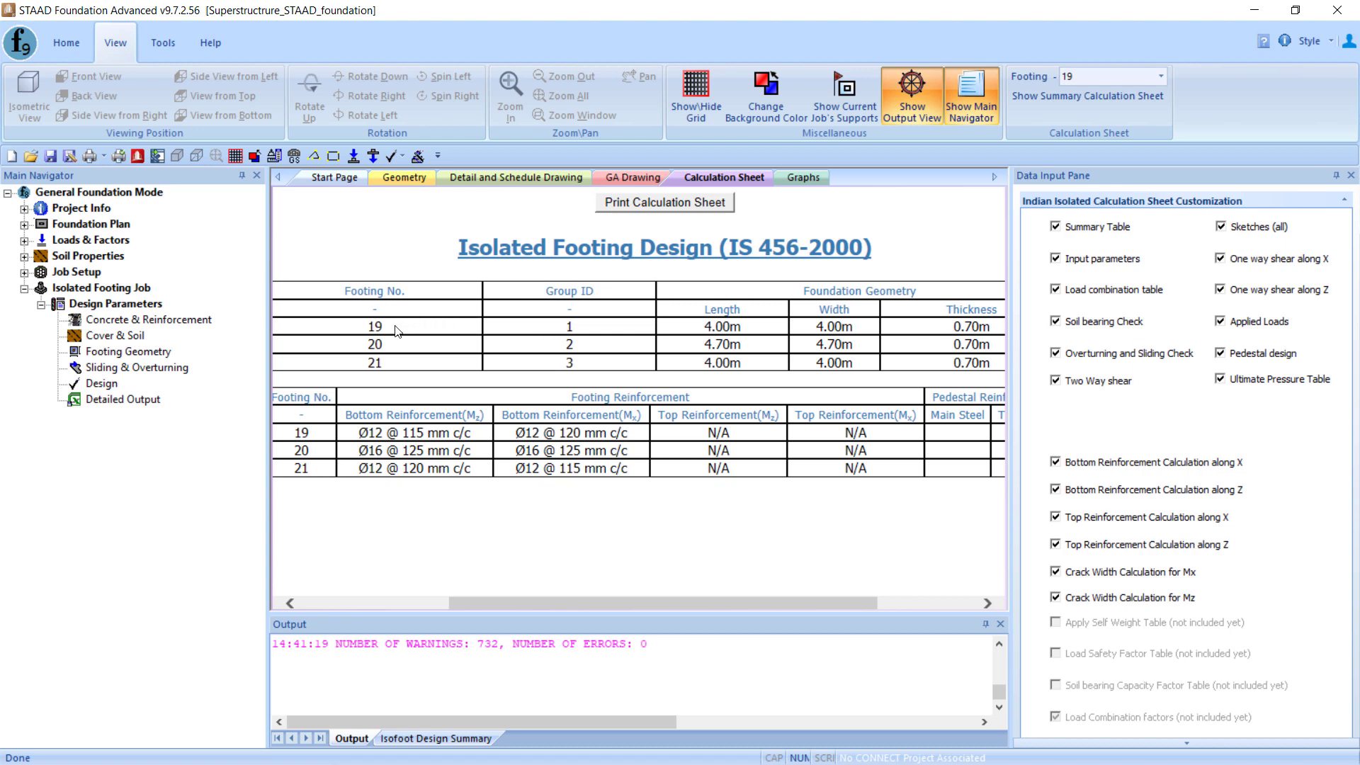
Examine footing 19's recalculated sheet for the gross pressures at four corners, final footing size and governing load cases.
{"action": "left_click", "coordinate": [1162, 74]}
{"action": "left_click", "coordinate": [1087, 99]}
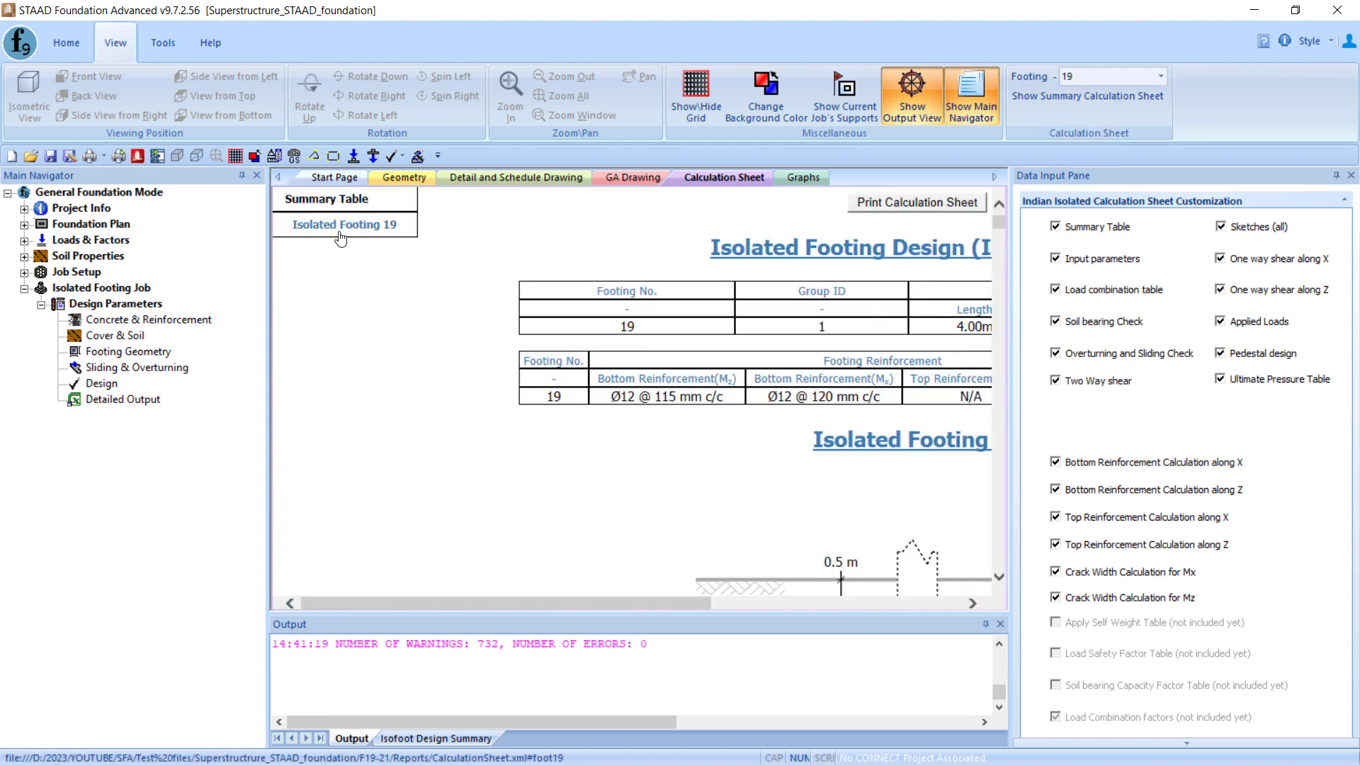
{"action": "left_click", "coordinate": [326, 224]}
{"action": "left_click", "coordinate": [340, 299]}
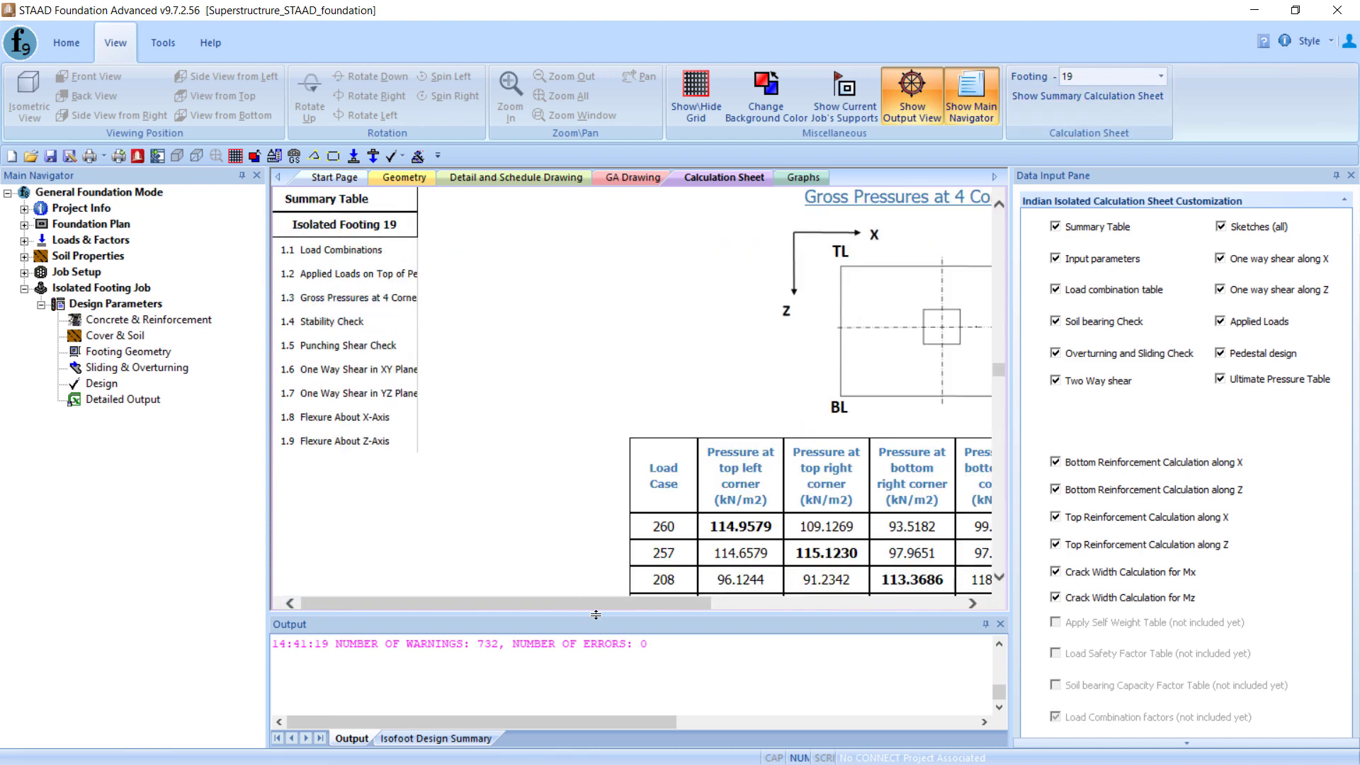
{"action": "left_click_drag", "start_coordinate": [602, 607], "coordinate": [797, 598]}
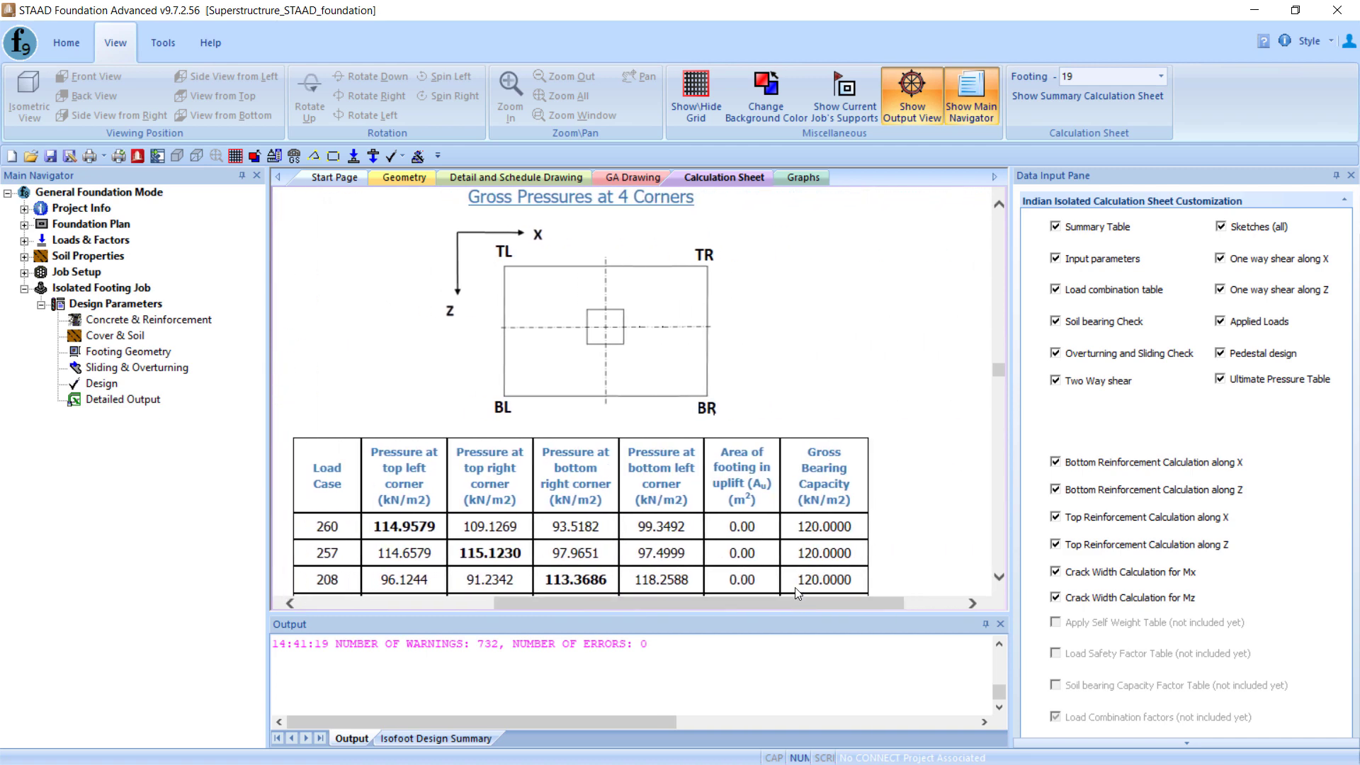
{"action": "scroll", "coordinate": [799, 459], "scroll_direction": "up", "scroll_amount": 2}
{"action": "scroll", "coordinate": [798, 459], "scroll_direction": "up", "scroll_amount": 4}
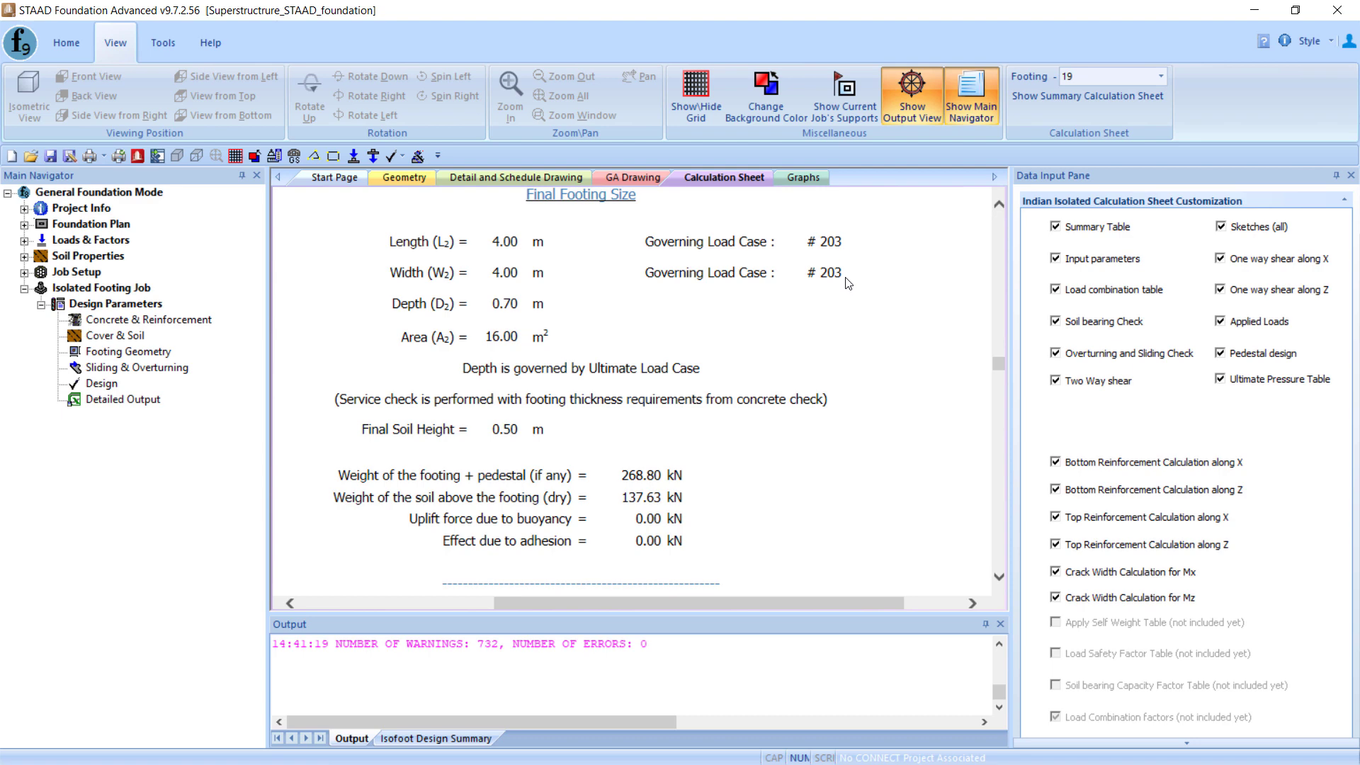
{"action": "scroll", "coordinate": [847, 282], "scroll_direction": "down", "scroll_amount": 5}
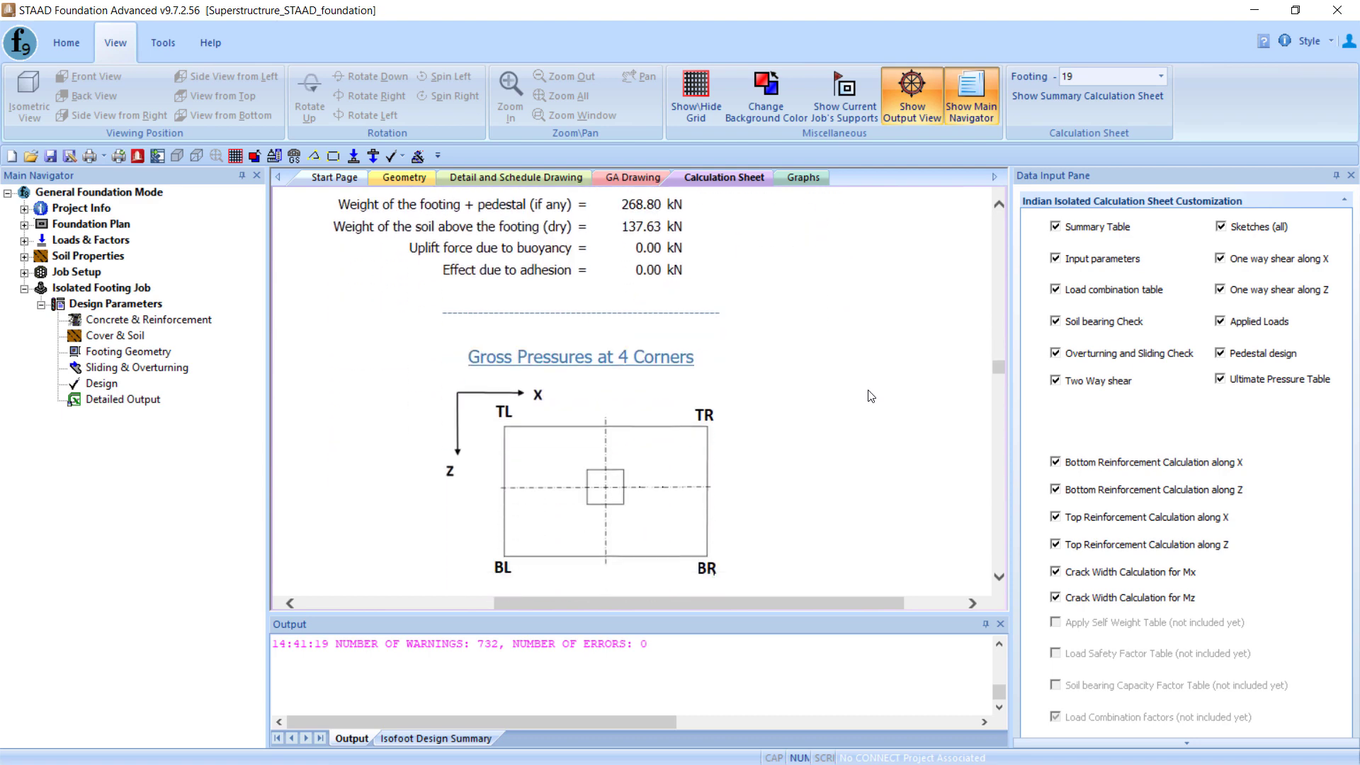
{"action": "left_click_drag", "start_coordinate": [729, 605], "coordinate": [700, 610]}
{"action": "scroll", "coordinate": [706, 504], "scroll_direction": "down", "scroll_amount": 1}
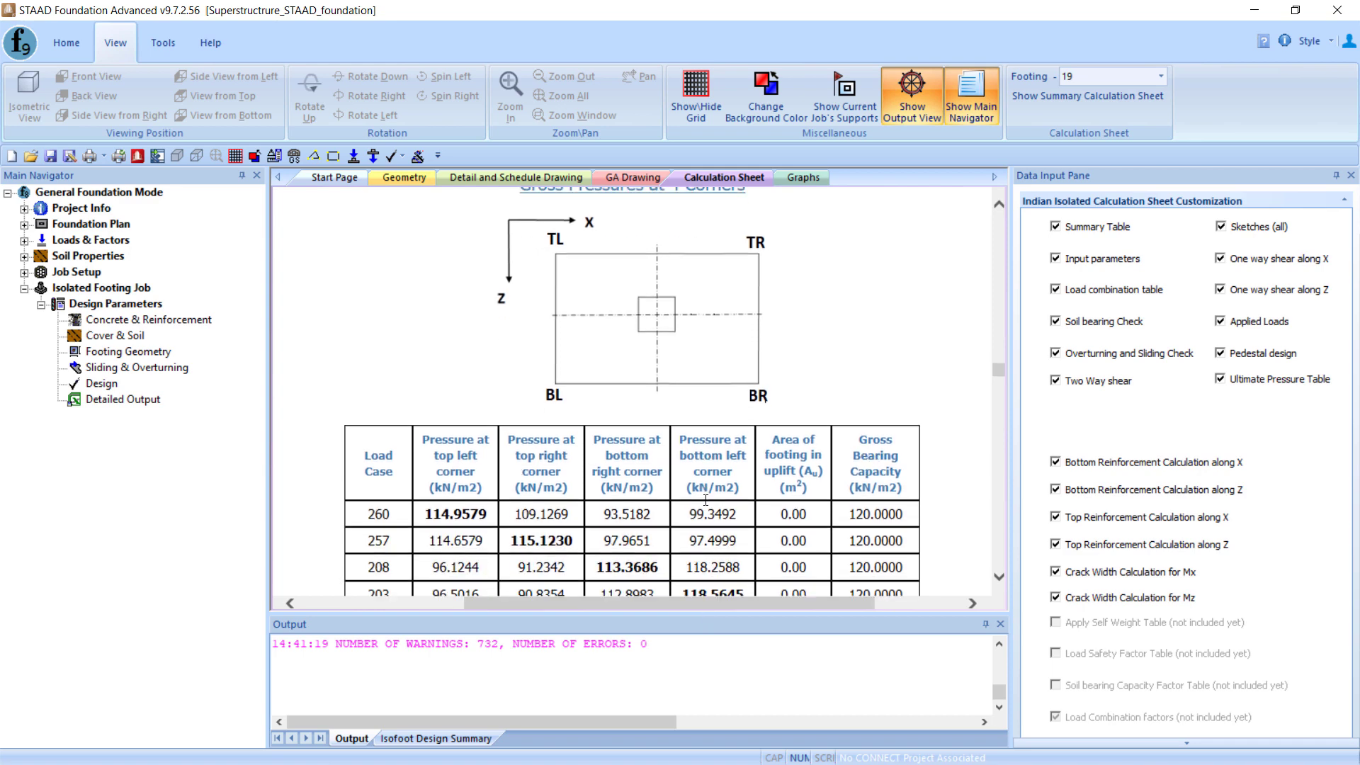
{"action": "scroll", "coordinate": [707, 501], "scroll_direction": "down", "scroll_amount": 1}
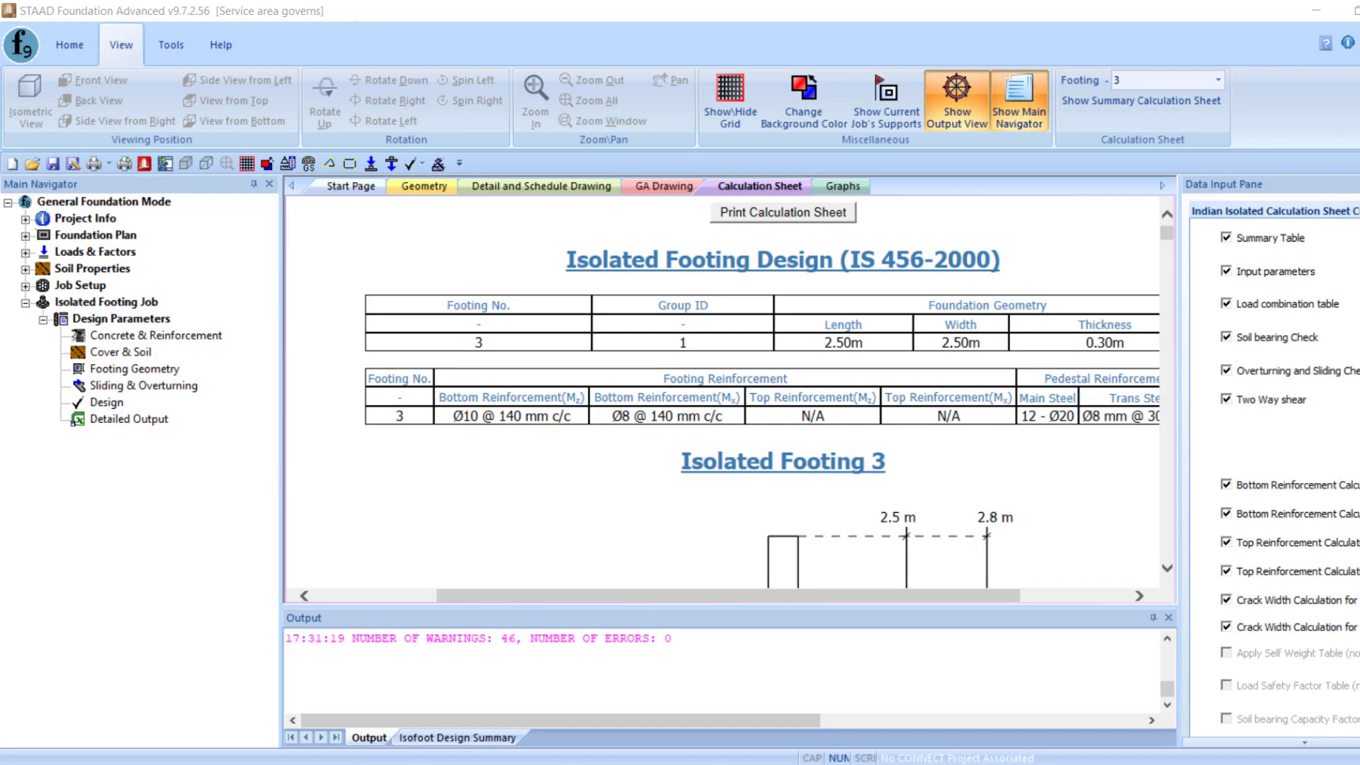
In the "Service area governs" project, examine footing 3's gross corner pressures, uplift area, final footing size and governing load cases.
{"action": "mouse_move", "coordinate": [290, 467]}
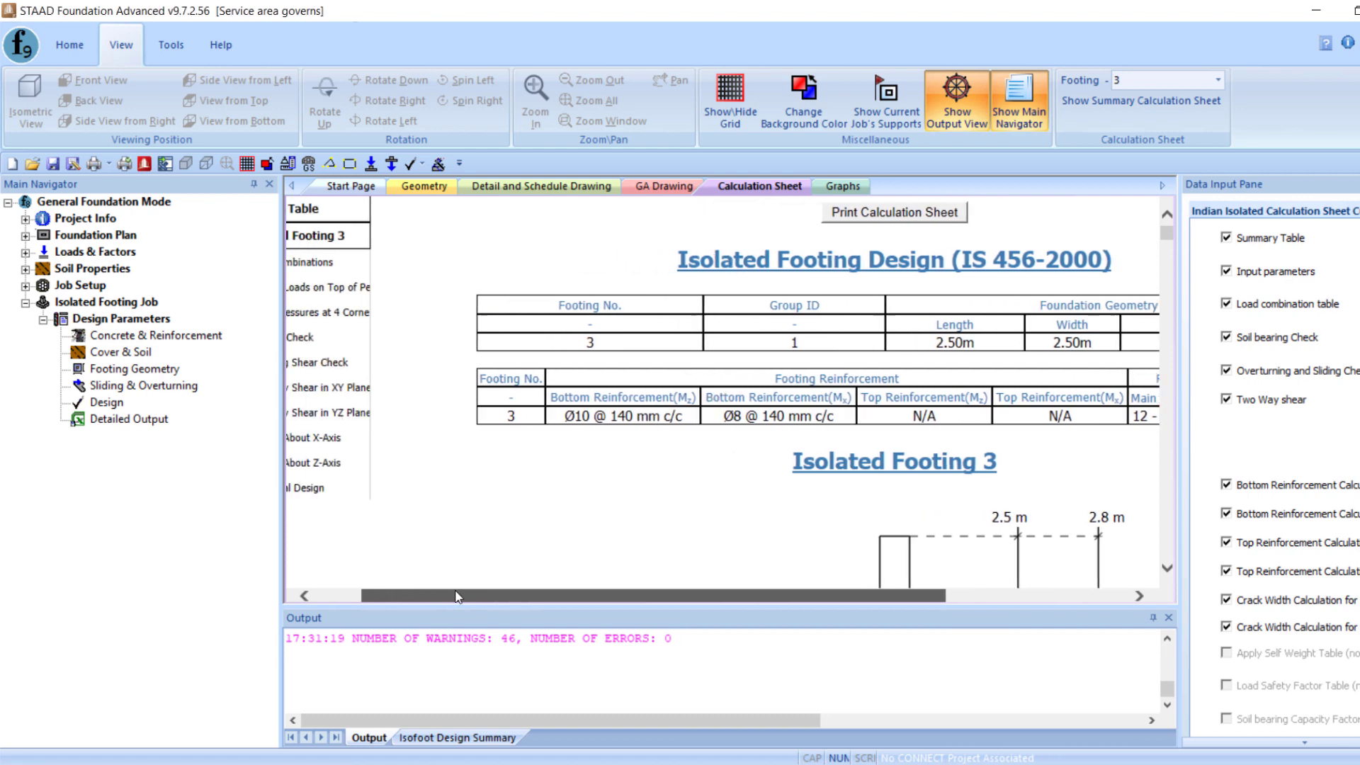
{"action": "left_click", "coordinate": [398, 319]}
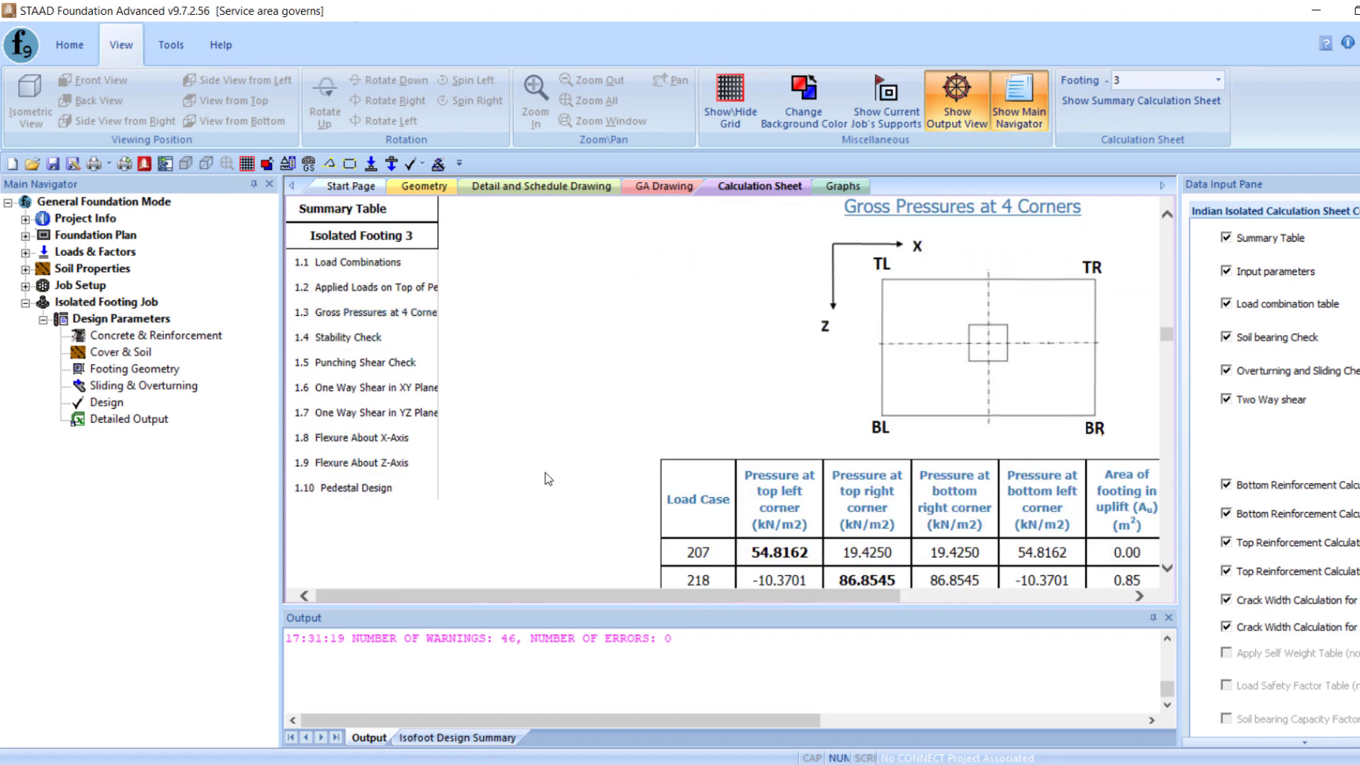
{"action": "left_click_drag", "start_coordinate": [698, 599], "coordinate": [843, 604]}
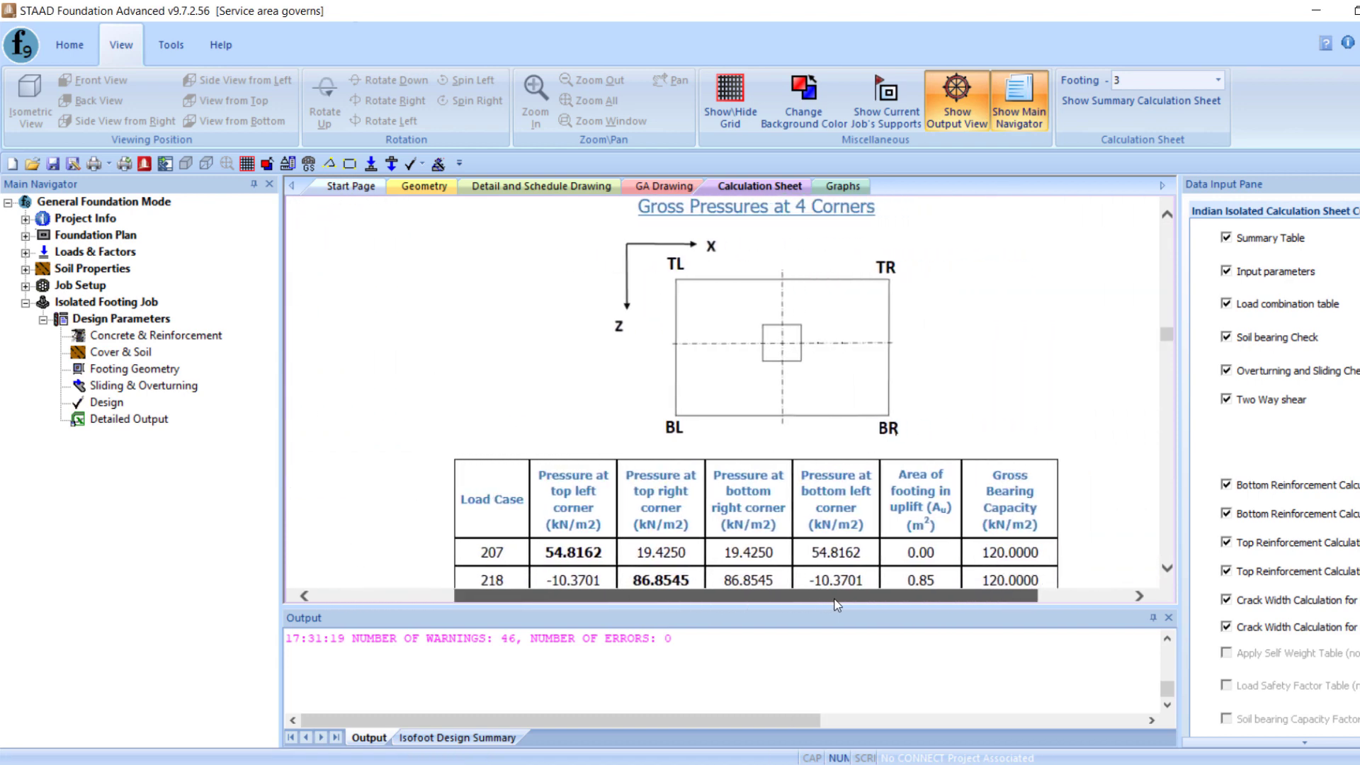
{"action": "scroll", "coordinate": [871, 517], "scroll_direction": "up", "scroll_amount": 6}
{"action": "scroll", "coordinate": [882, 507], "scroll_direction": "up", "scroll_amount": 2}
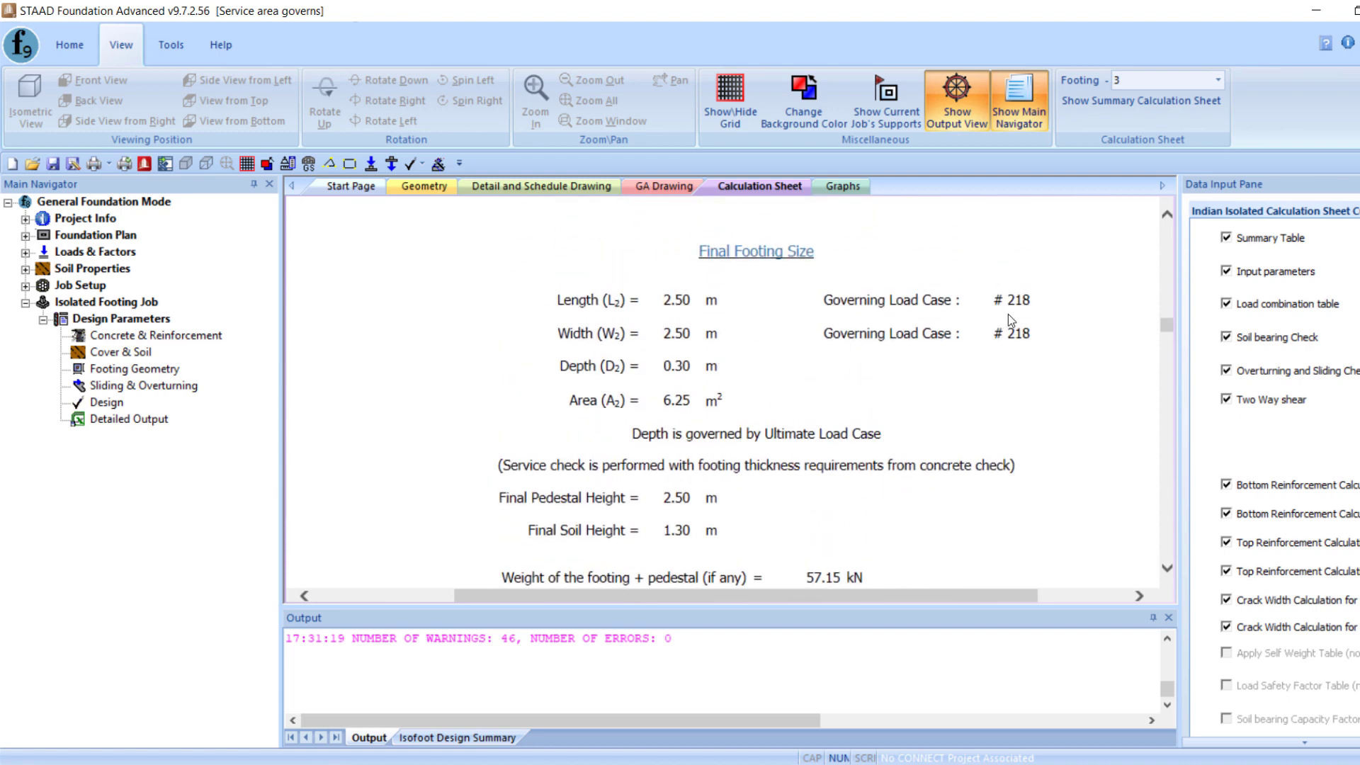
{"action": "scroll", "coordinate": [993, 347], "scroll_direction": "down", "scroll_amount": 5}
{"action": "scroll", "coordinate": [993, 347], "scroll_direction": "down", "scroll_amount": 7}
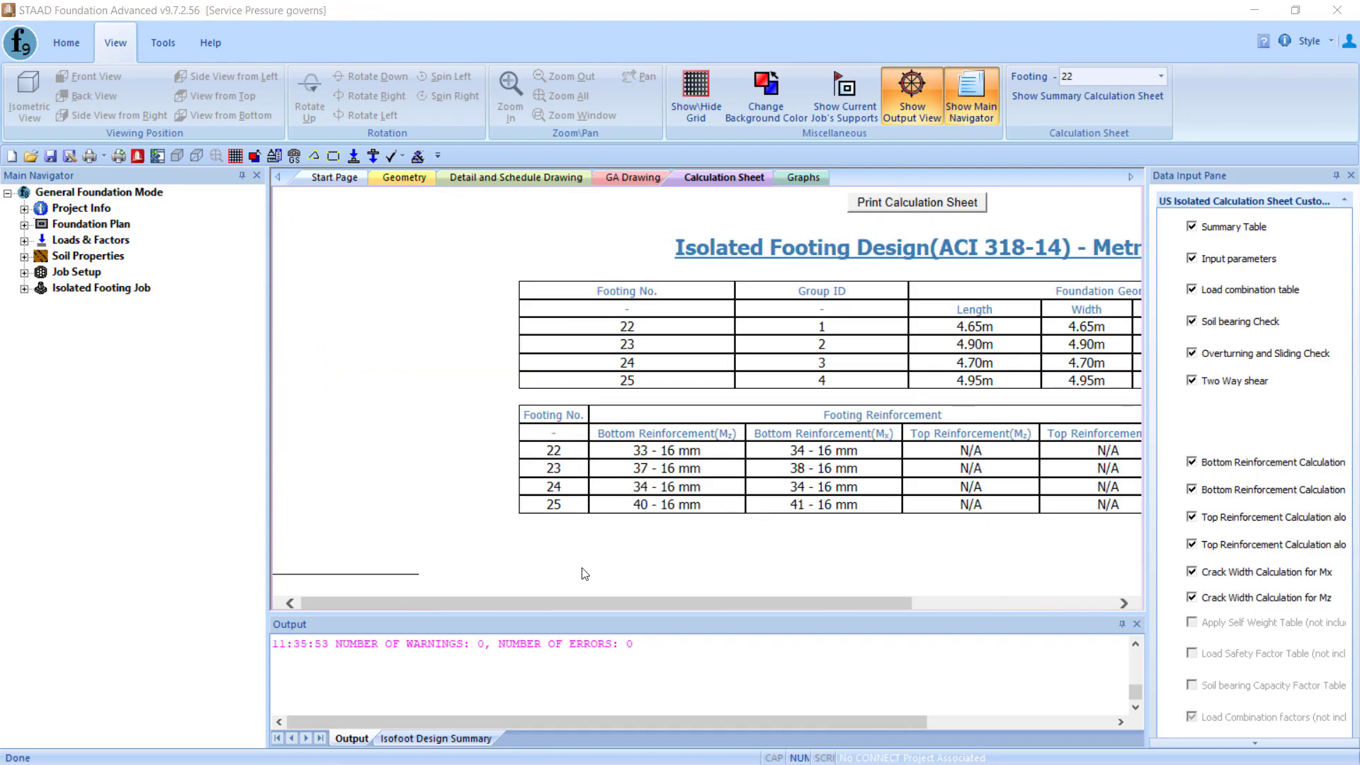
In the "Service Pressure governs" project, review the footing summary and examine footing 23's final size, governing load cases and gross and adjusted corner pressures.
{"action": "left_click_drag", "start_coordinate": [690, 605], "coordinate": [844, 602]}
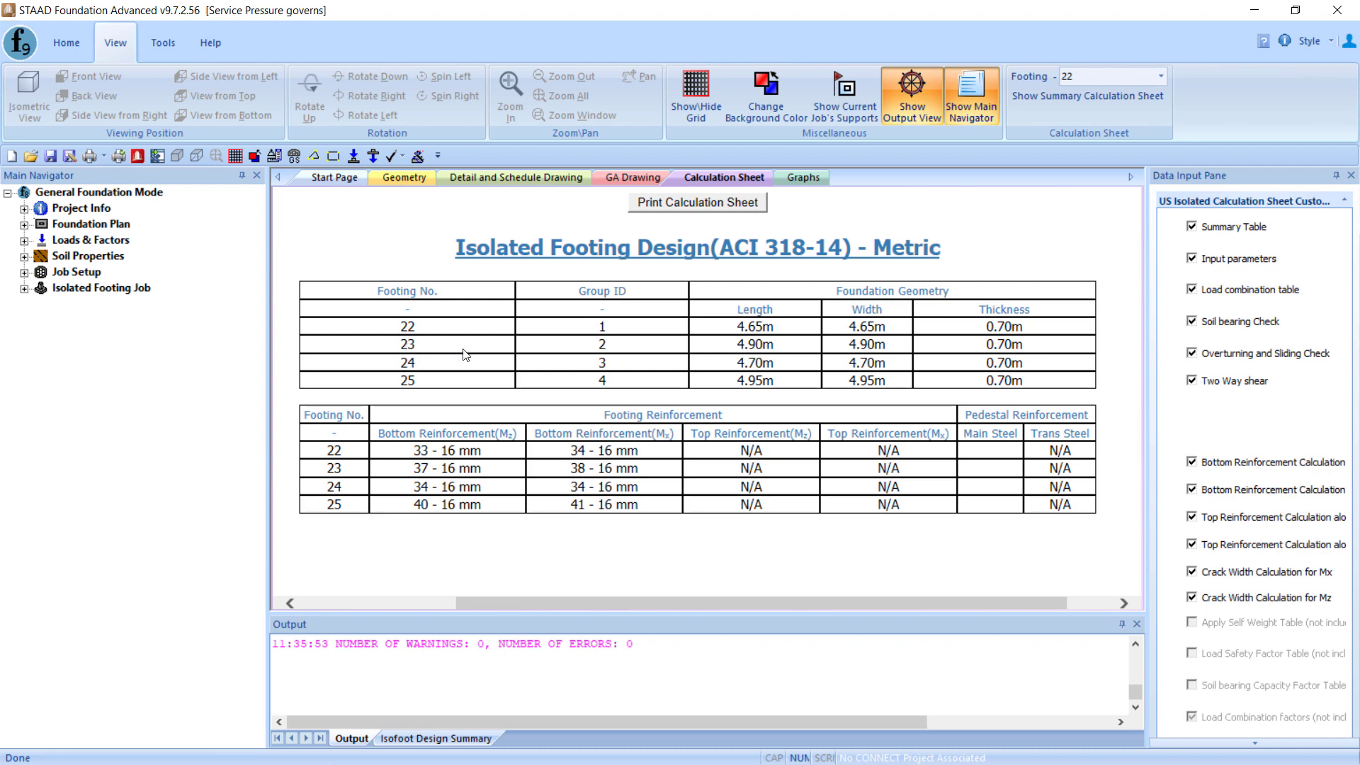
{"action": "left_click", "coordinate": [1162, 77]}
{"action": "left_click", "coordinate": [1084, 105]}
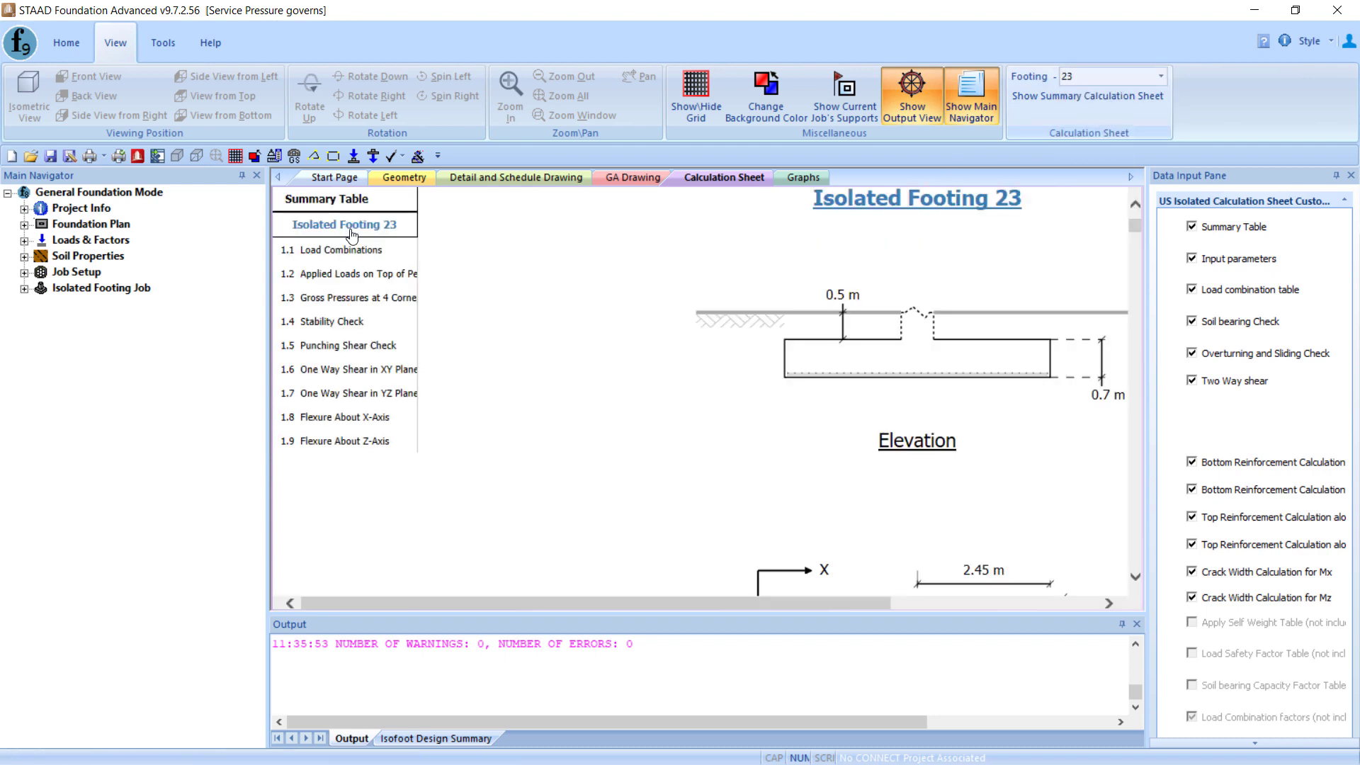
{"action": "left_click", "coordinate": [347, 298]}
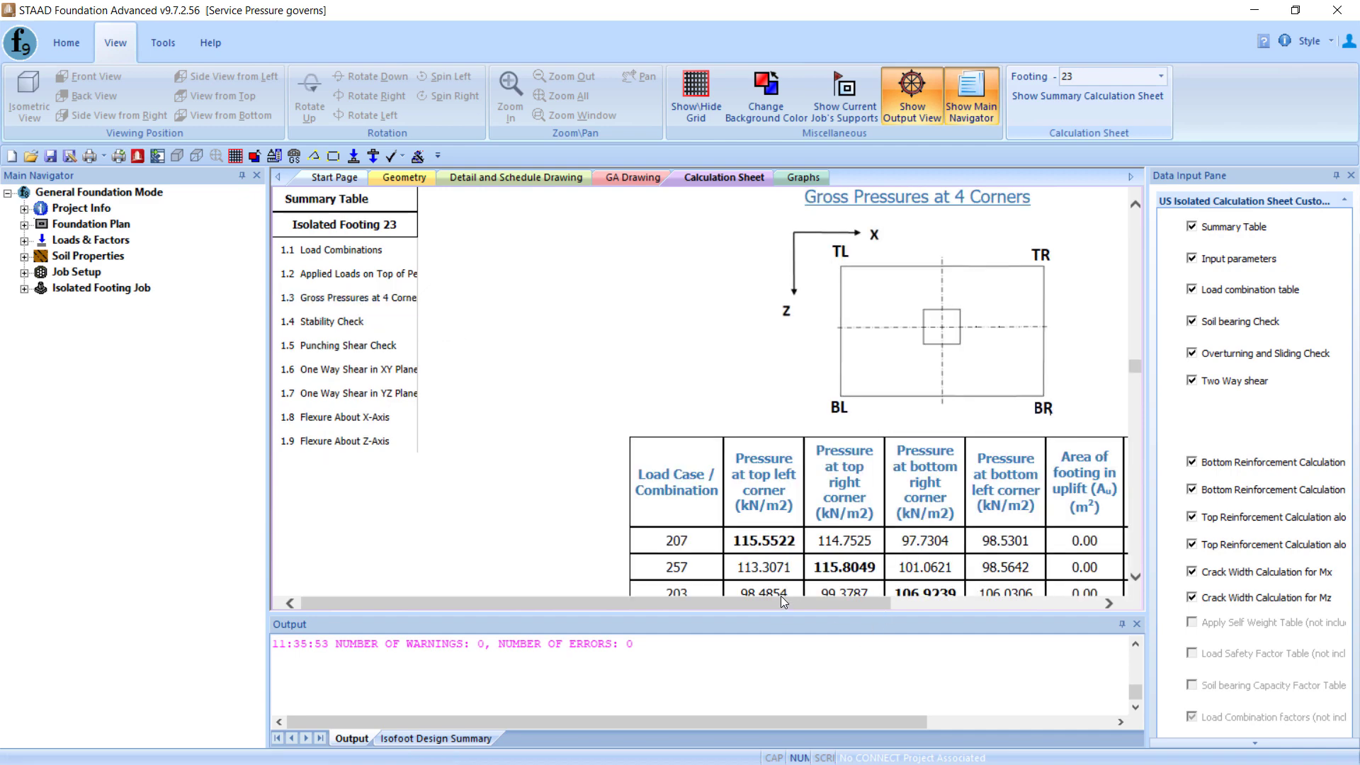
{"action": "scroll", "coordinate": [997, 318], "scroll_direction": "up", "scroll_amount": 5}
{"action": "scroll", "coordinate": [998, 318], "scroll_direction": "up", "scroll_amount": 1}
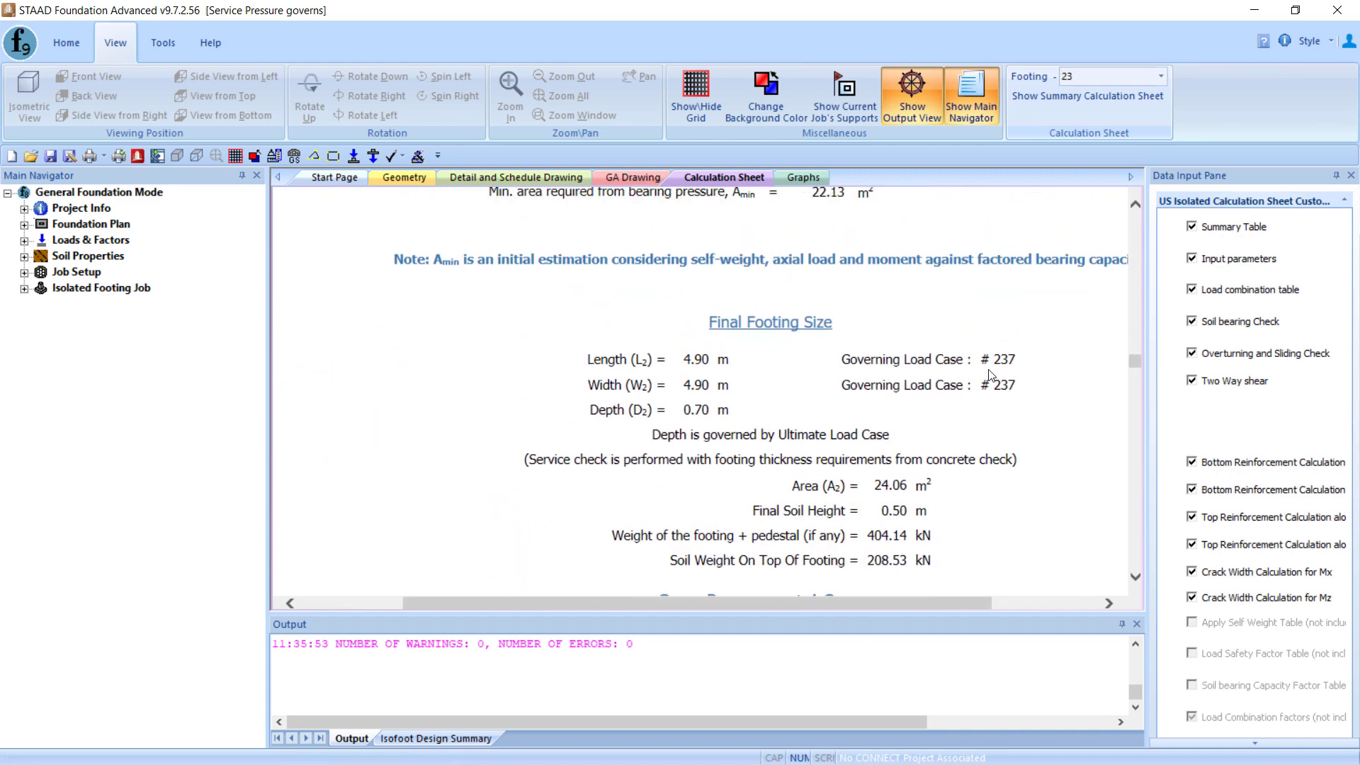
{"action": "scroll", "coordinate": [990, 374], "scroll_direction": "down", "scroll_amount": 9}
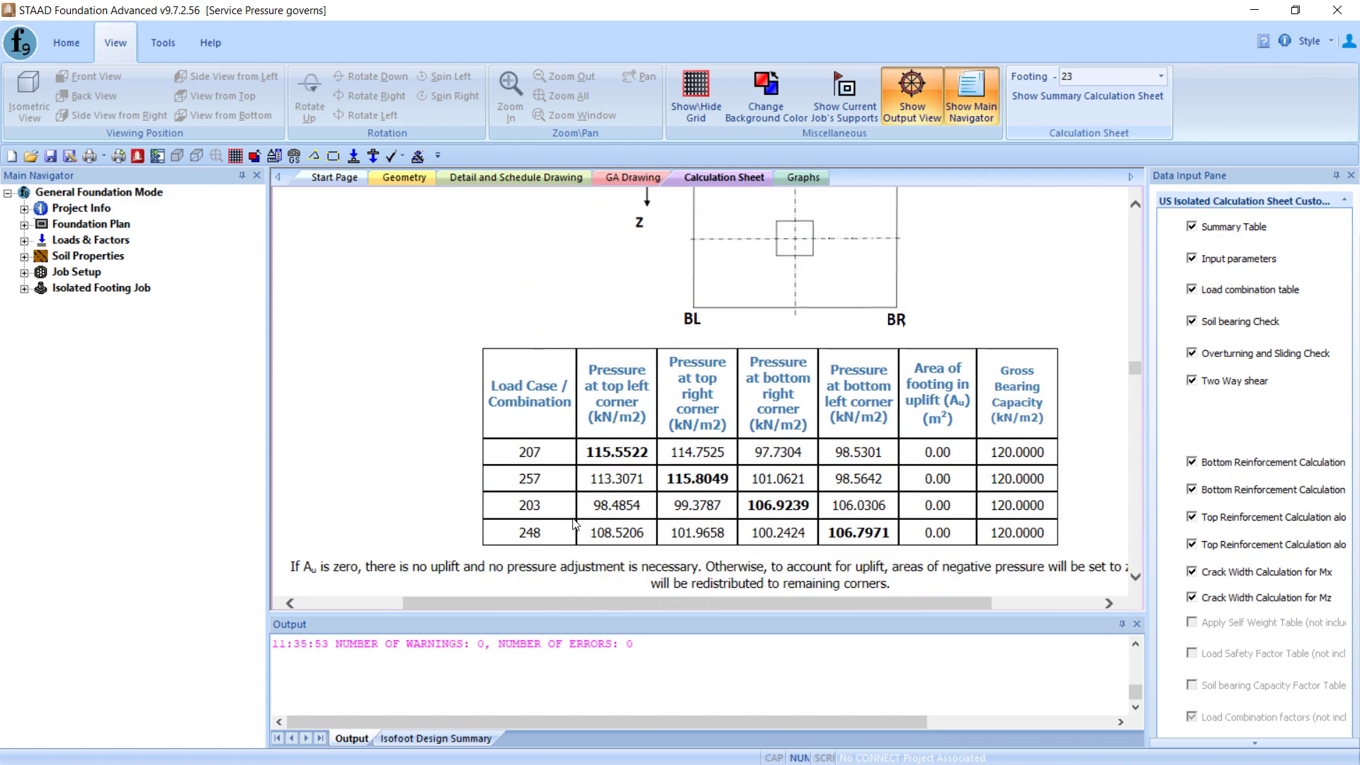
{"action": "scroll", "coordinate": [575, 521], "scroll_direction": "down", "scroll_amount": 1}
{"action": "scroll", "coordinate": [576, 521], "scroll_direction": "down", "scroll_amount": 3}
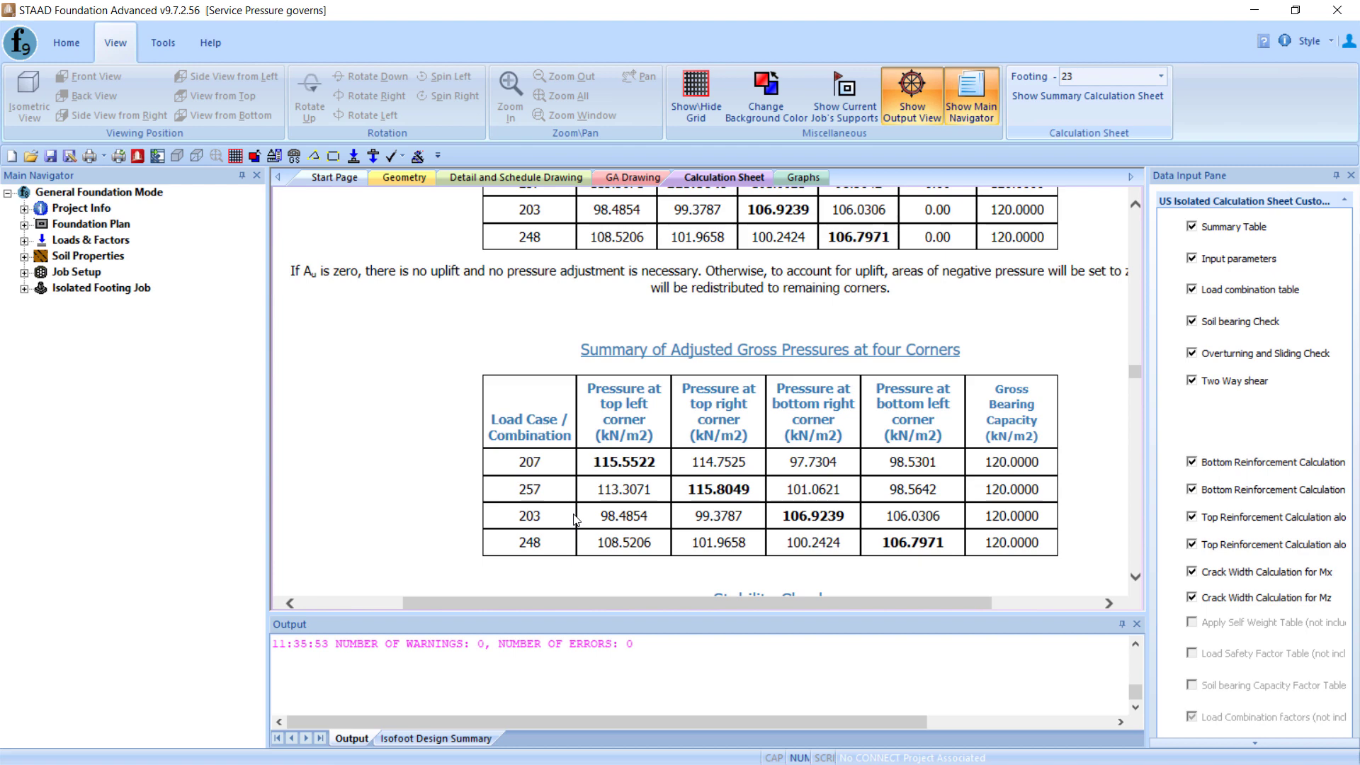
Examine footing 23's stability check for the factors of safety against sliding and overturning in each load case.
{"action": "scroll", "coordinate": [575, 521], "scroll_direction": "down", "scroll_amount": 12}
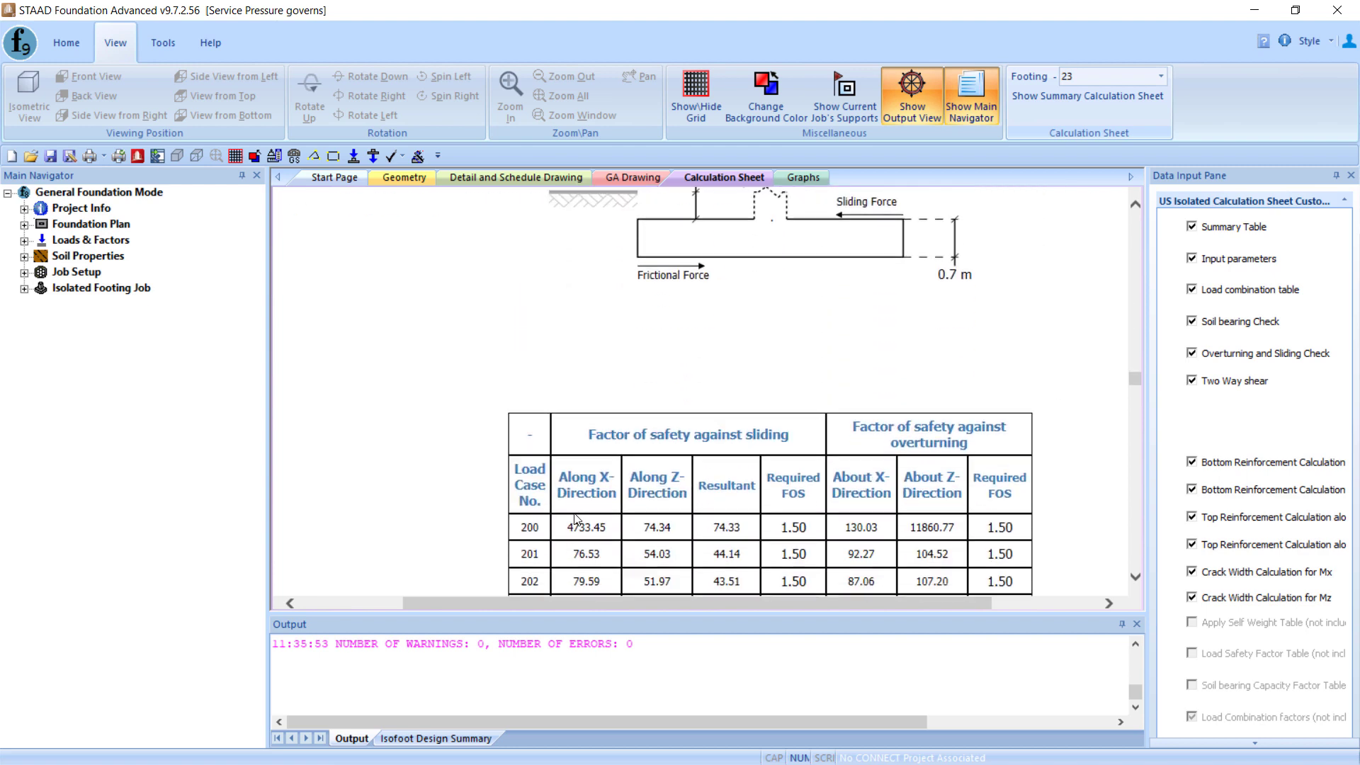
{"action": "scroll", "coordinate": [577, 521], "scroll_direction": "up", "scroll_amount": 3}
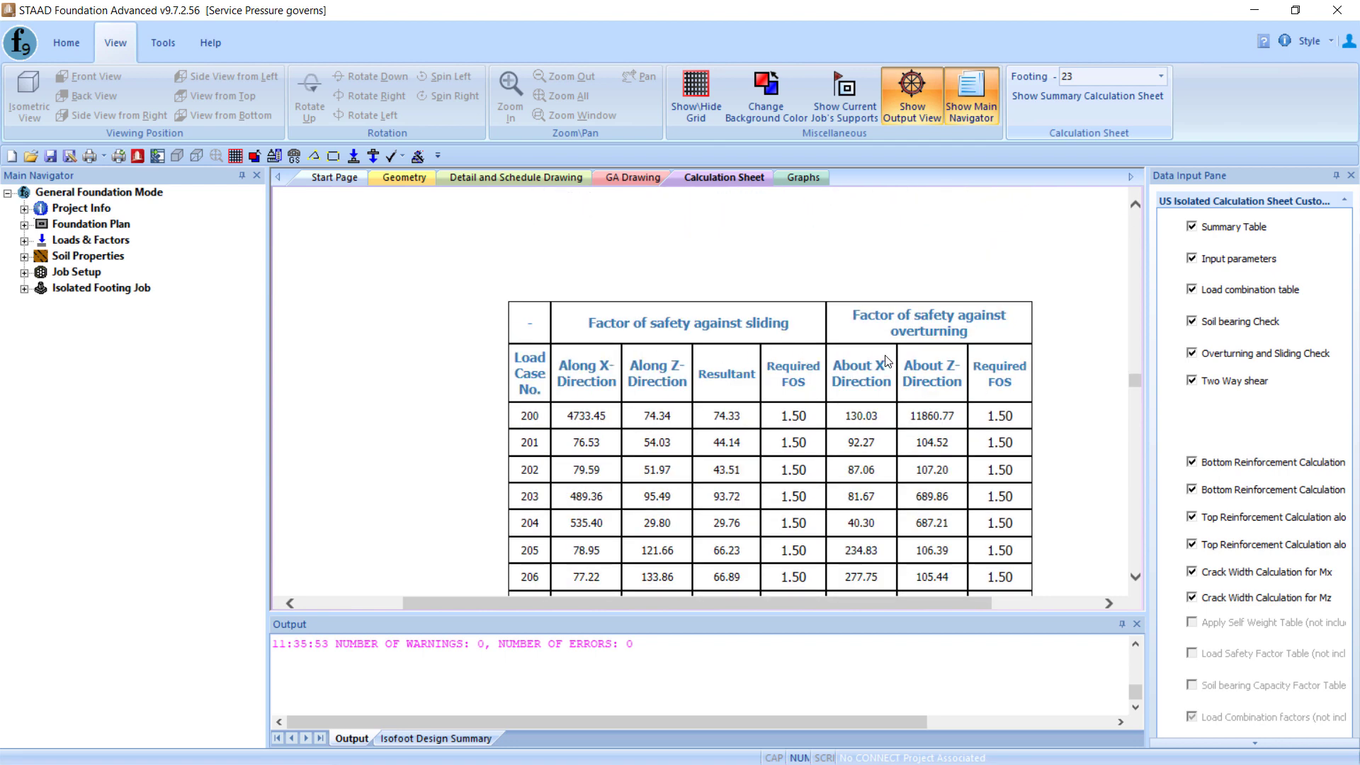
{"action": "scroll", "coordinate": [887, 361], "scroll_direction": "down", "scroll_amount": 6}
{"action": "scroll", "coordinate": [887, 362], "scroll_direction": "down", "scroll_amount": 6}
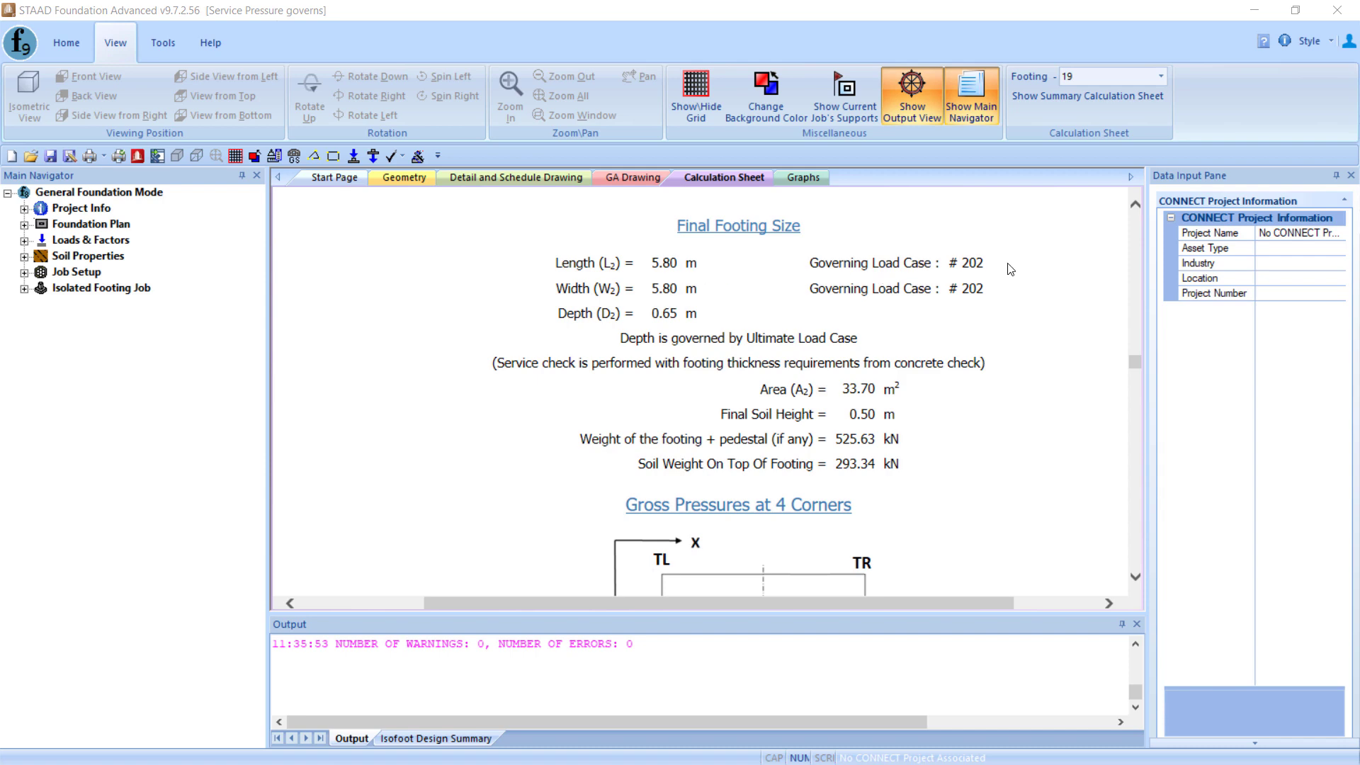
Examine footing 19's final size, governing load cases and factors of safety against sliding and overturning.
{"action": "scroll", "coordinate": [1033, 386], "scroll_direction": "down", "scroll_amount": 10}
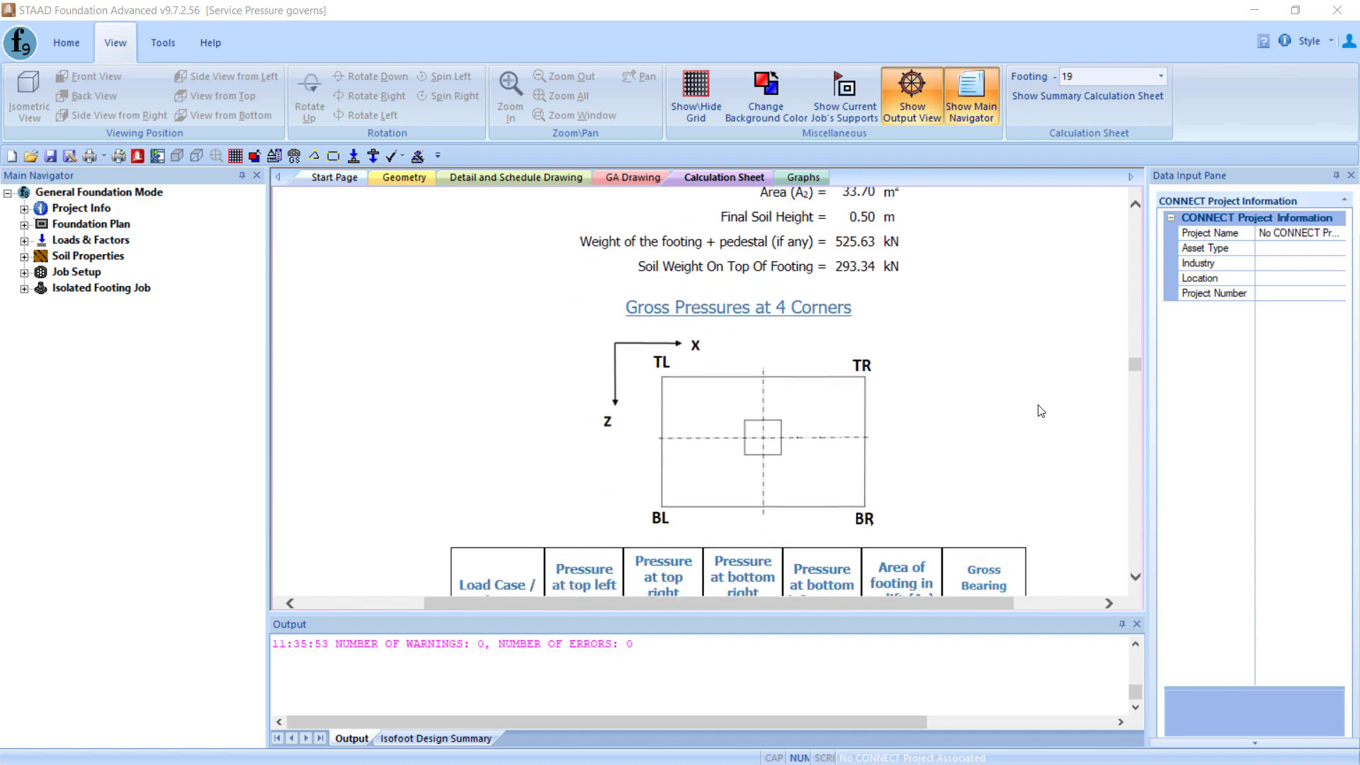
{"action": "scroll", "coordinate": [848, 470], "scroll_direction": "down", "scroll_amount": 10}
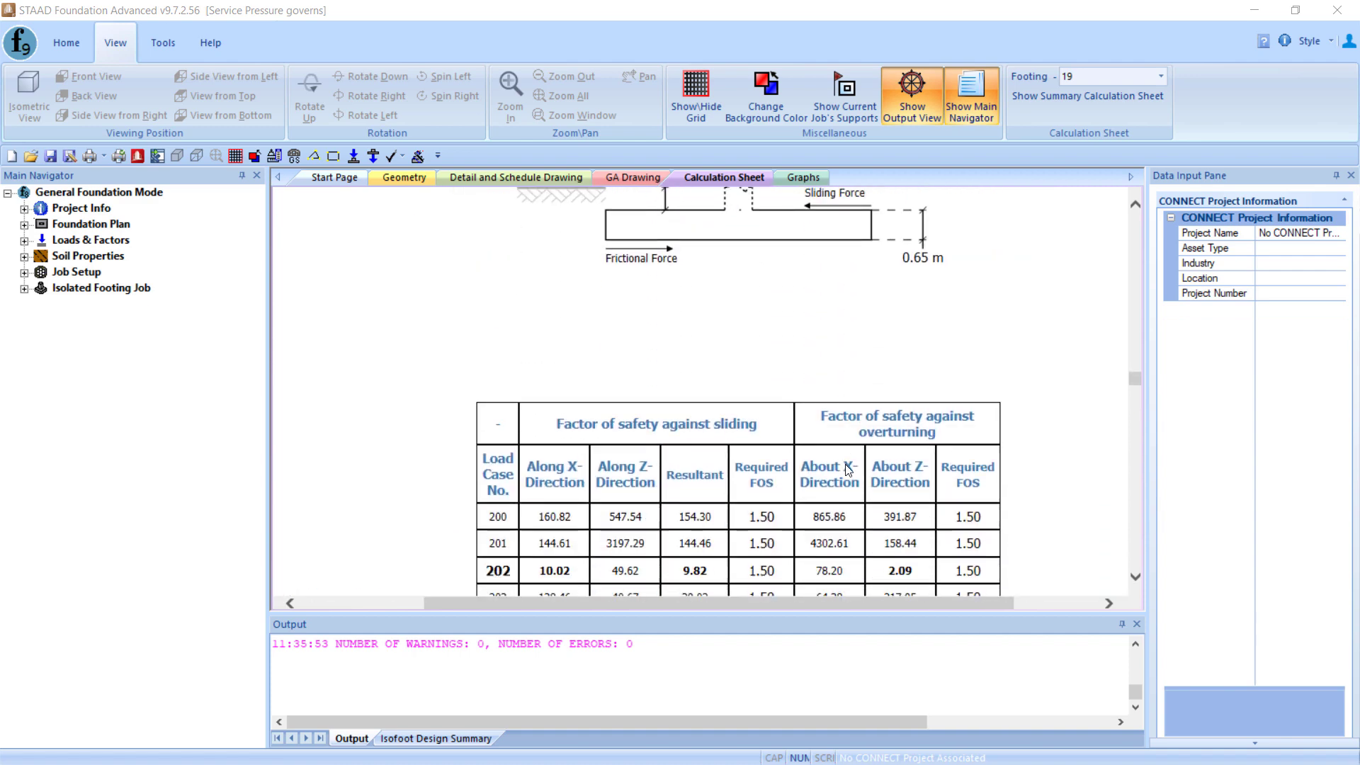
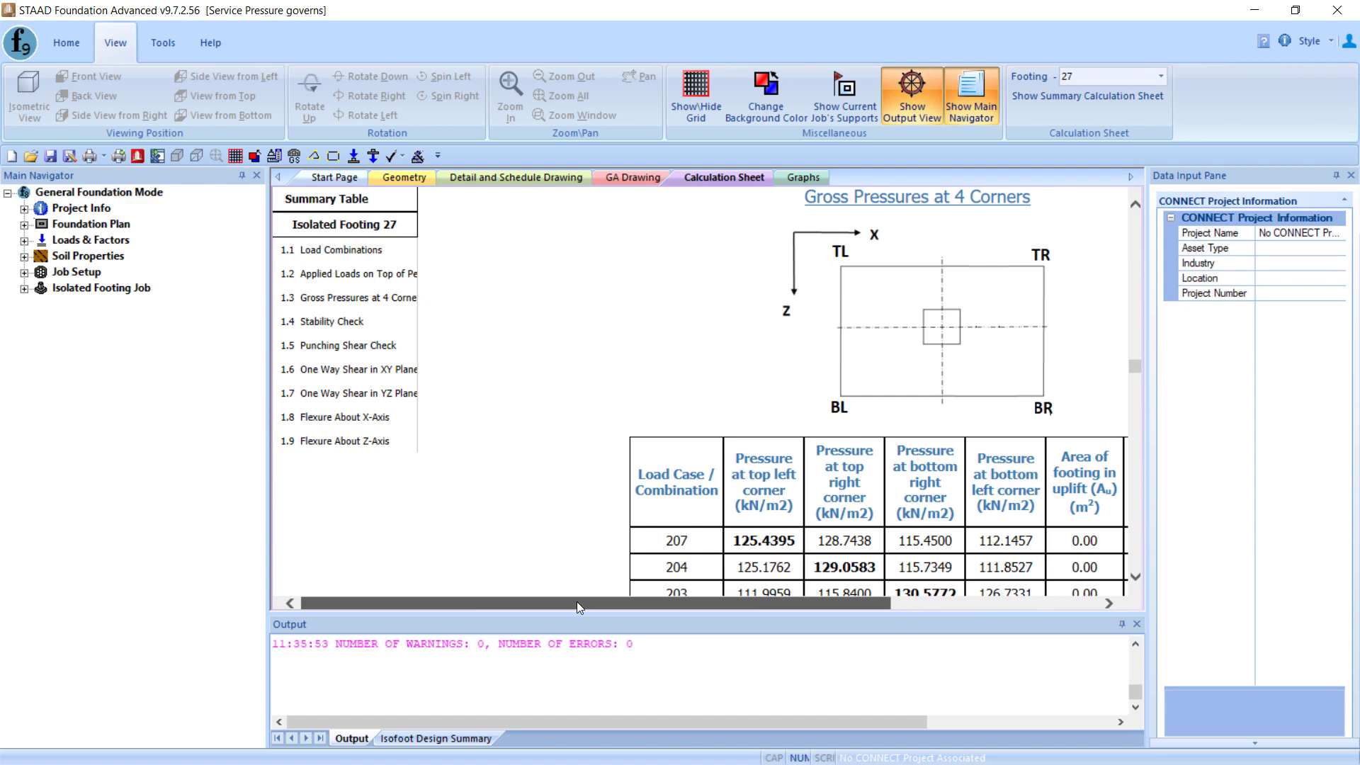
Examine footing 27's final size, governing load cases and gross pressures at four corners against the gross bearing capacity.
{"action": "left_click_drag", "start_coordinate": [577, 602], "coordinate": [727, 601]}
{"action": "scroll", "coordinate": [840, 396], "scroll_direction": "up", "scroll_amount": 3}
{"action": "scroll", "coordinate": [840, 396], "scroll_direction": "up", "scroll_amount": 2}
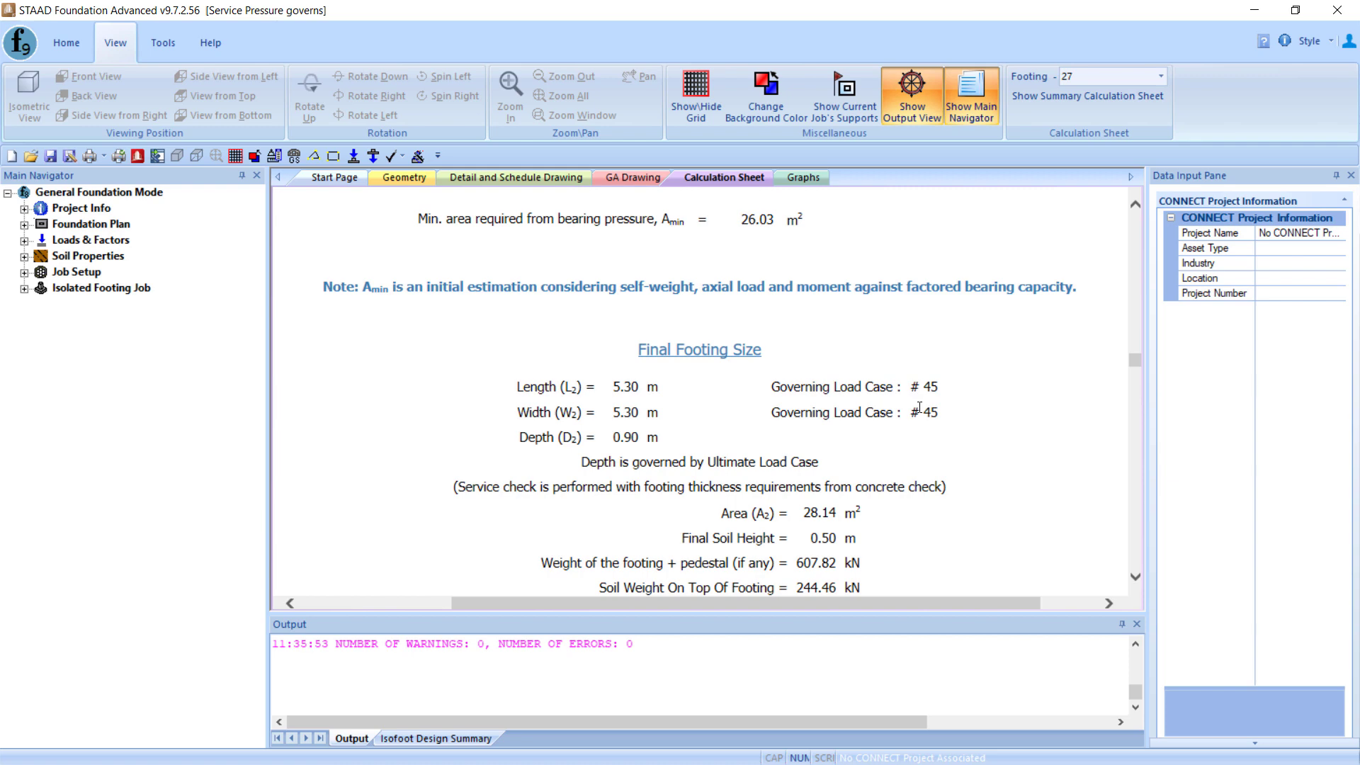
{"action": "scroll", "coordinate": [921, 408], "scroll_direction": "down", "scroll_amount": 6}
{"action": "scroll", "coordinate": [921, 413], "scroll_direction": "down", "scroll_amount": 2}
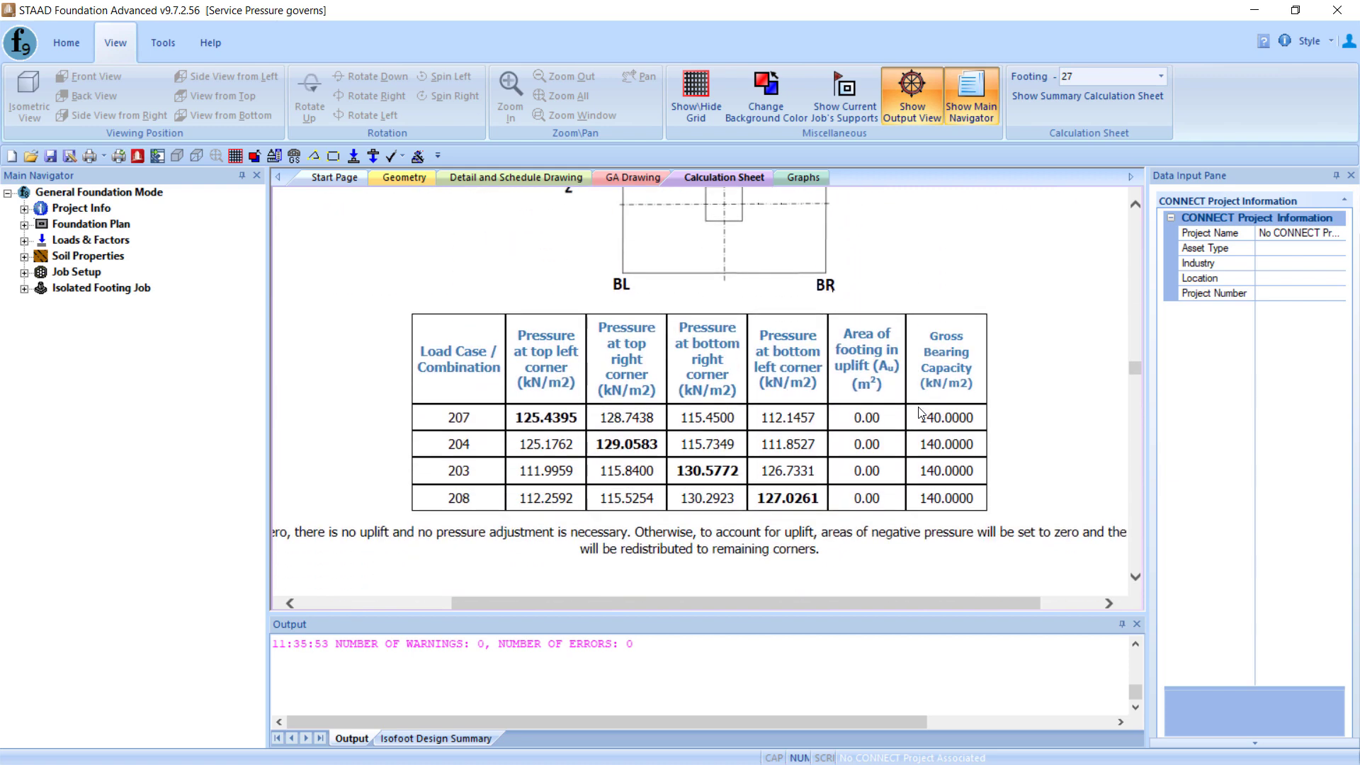
Review footing 27's stability factors and examine its ultimate gross pressures against the factored bearing capacity, focusing on load case 45.
{"action": "scroll", "coordinate": [874, 428], "scroll_direction": "down", "scroll_amount": 10}
{"action": "scroll", "coordinate": [877, 431], "scroll_direction": "down", "scroll_amount": 10}
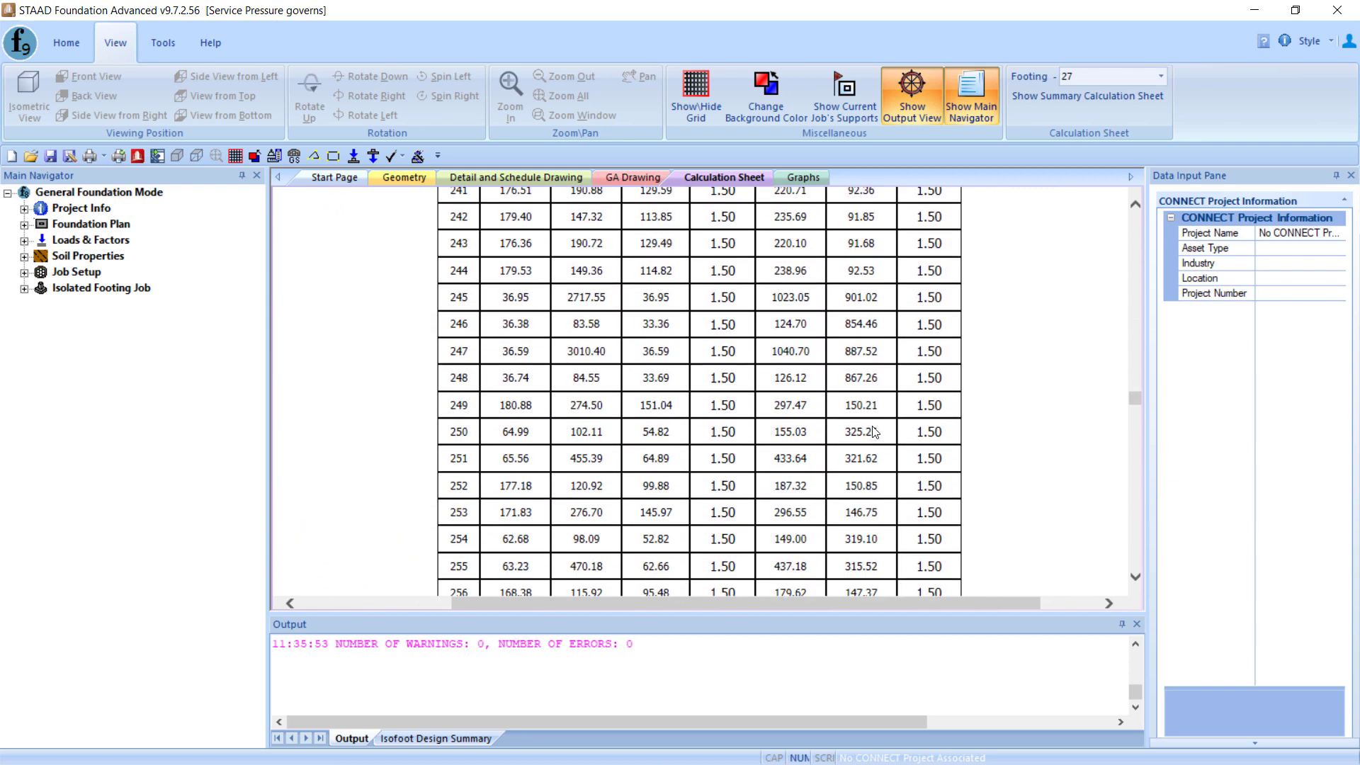
{"action": "scroll", "coordinate": [876, 430], "scroll_direction": "down", "scroll_amount": 10}
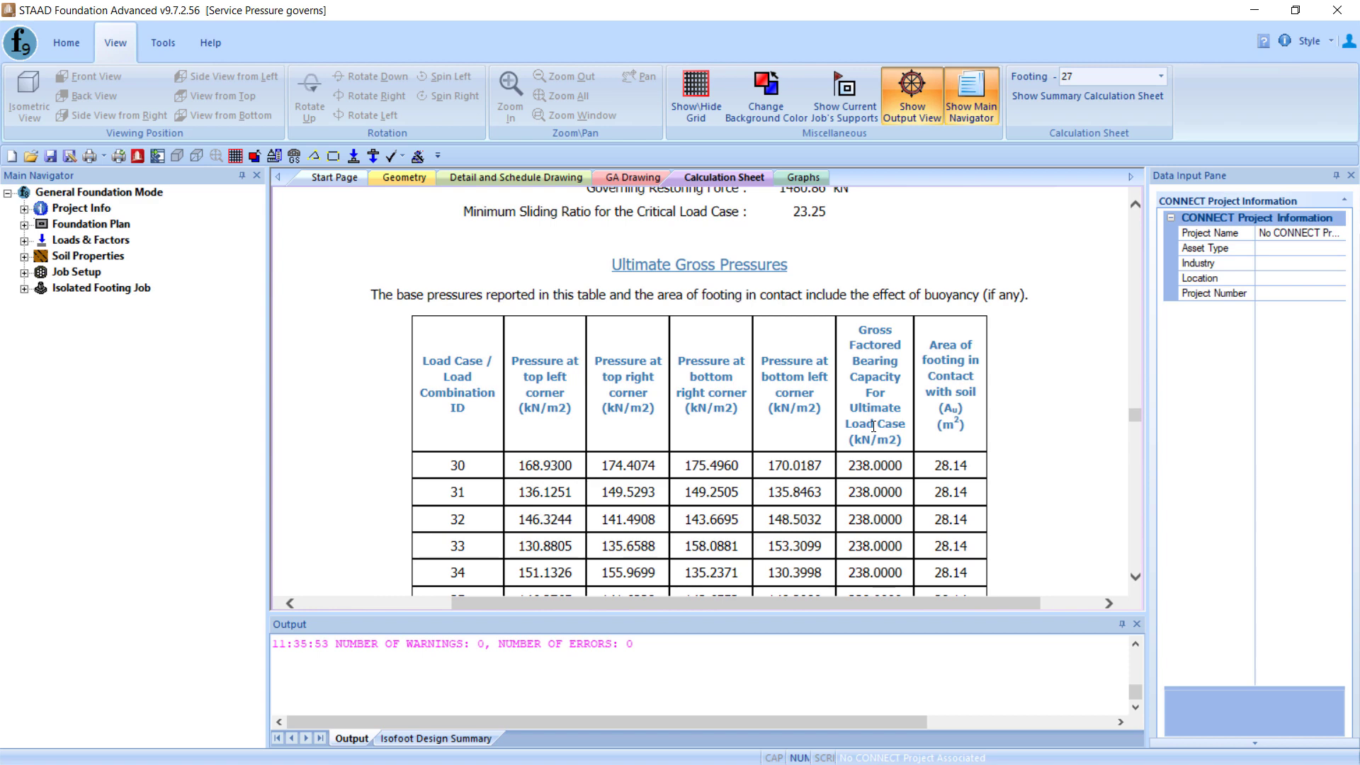
{"action": "scroll", "coordinate": [874, 426], "scroll_direction": "down", "scroll_amount": 1}
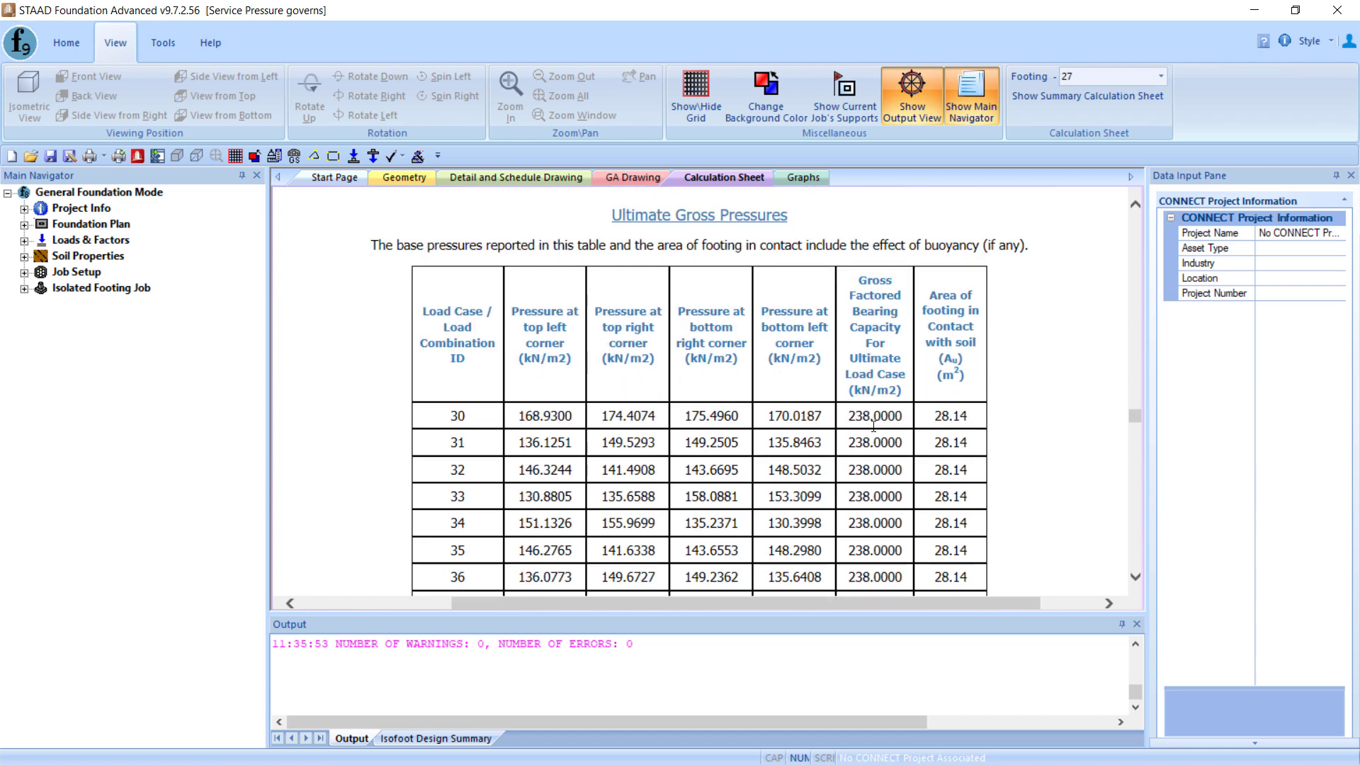
{"action": "scroll", "coordinate": [874, 426], "scroll_direction": "down", "scroll_amount": 6}
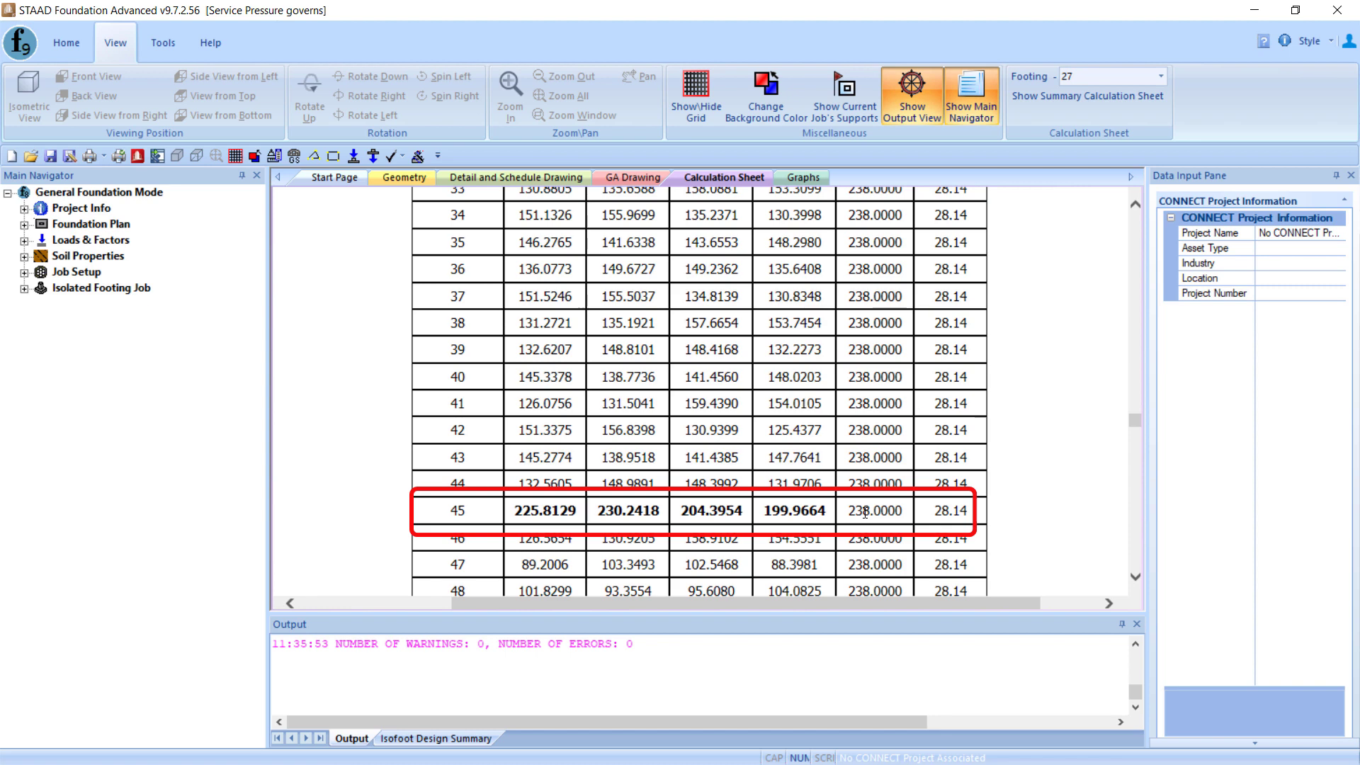
{"action": "scroll", "coordinate": [866, 513], "scroll_direction": "up", "scroll_amount": 1}
{"action": "scroll", "coordinate": [865, 513], "scroll_direction": "down", "scroll_amount": 1}
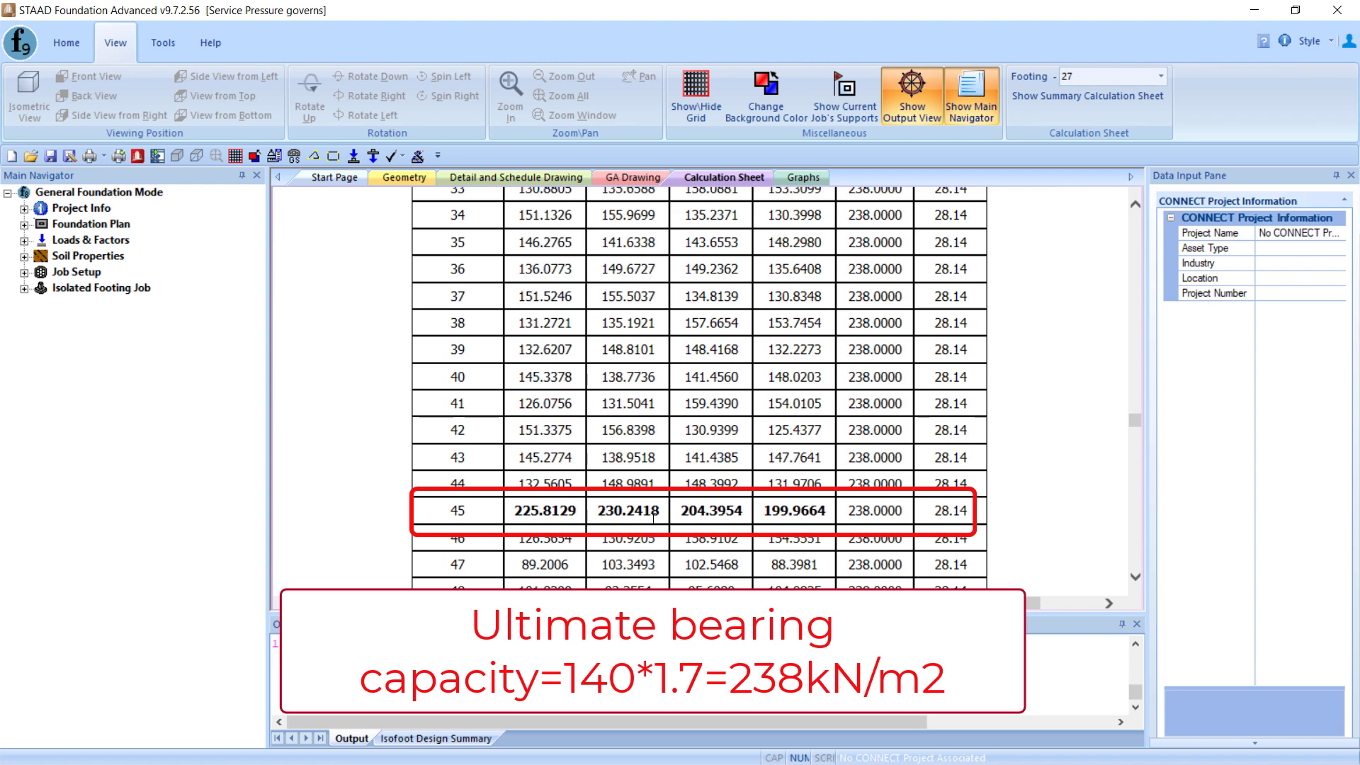
In the isolated footing job's Cover & Soil design parameters, set the multiplier on soil bearing capacity for ultimate loads to 3.
{"action": "left_click", "coordinate": [25, 288]}
{"action": "left_click", "coordinate": [41, 305]}
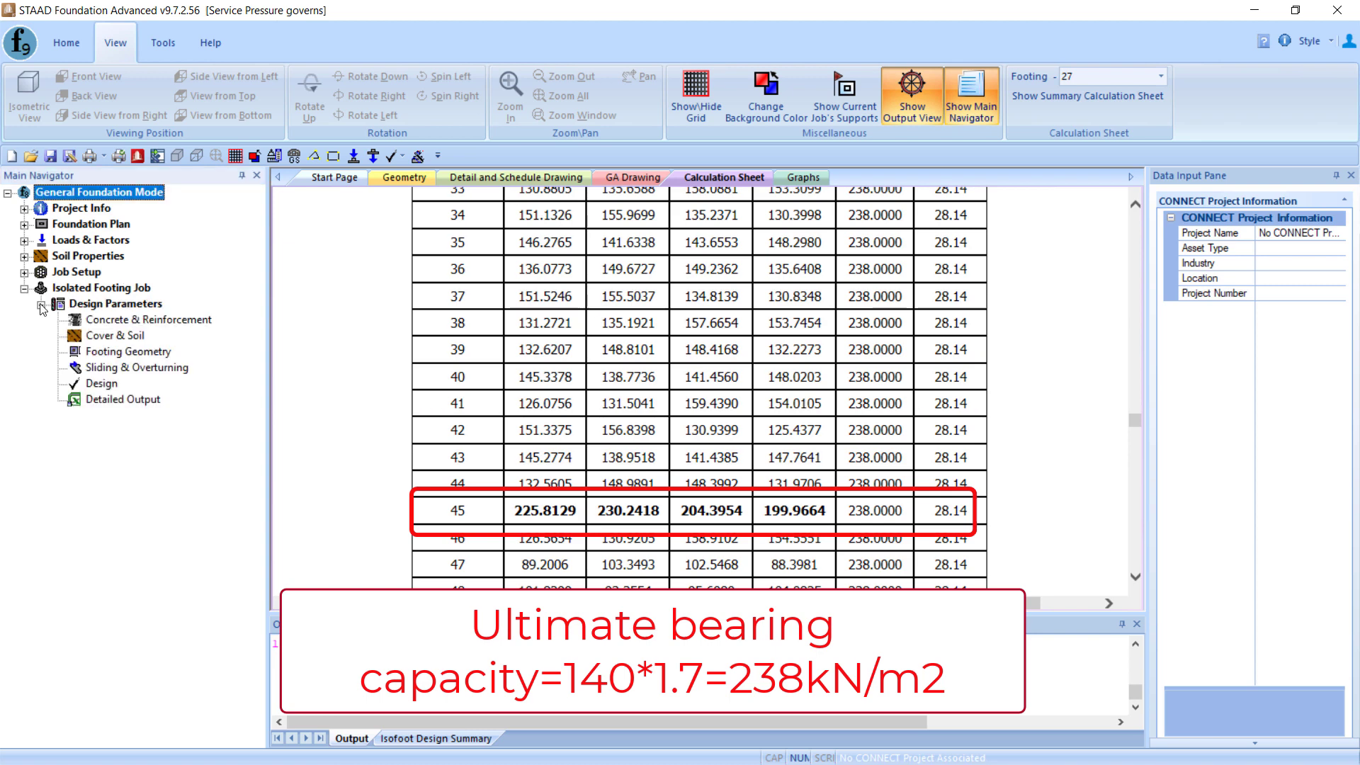
{"action": "left_click", "coordinate": [114, 337]}
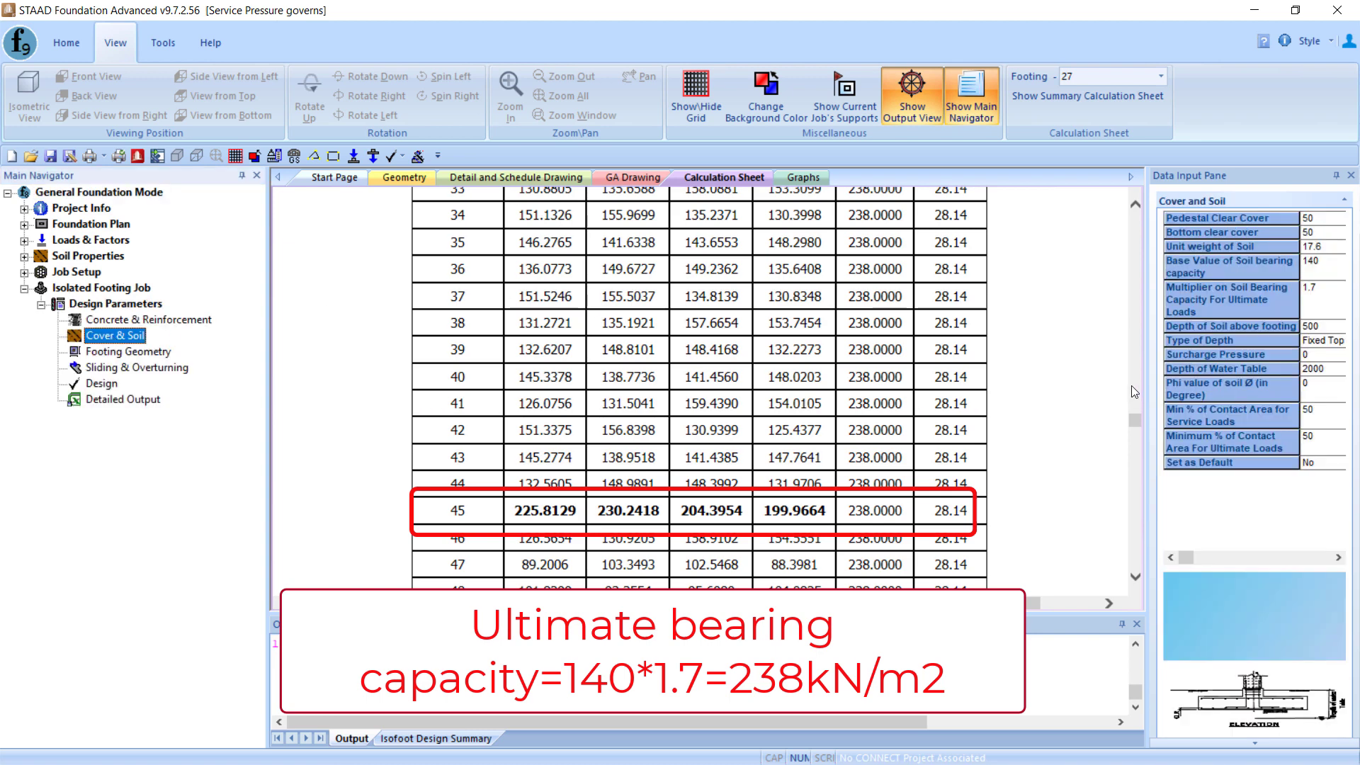
{"action": "left_click_drag", "start_coordinate": [1148, 371], "coordinate": [1077, 381]}
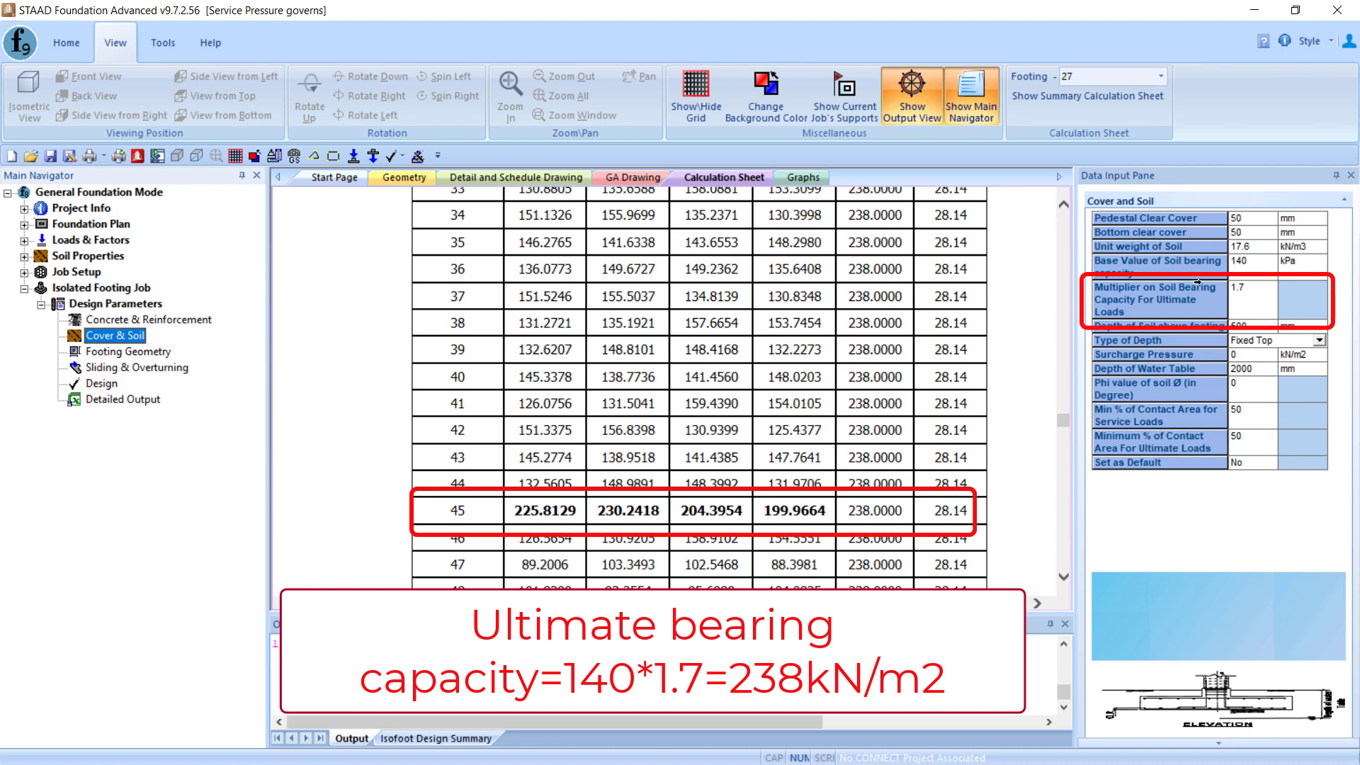
{"action": "left_click", "coordinate": [1138, 291]}
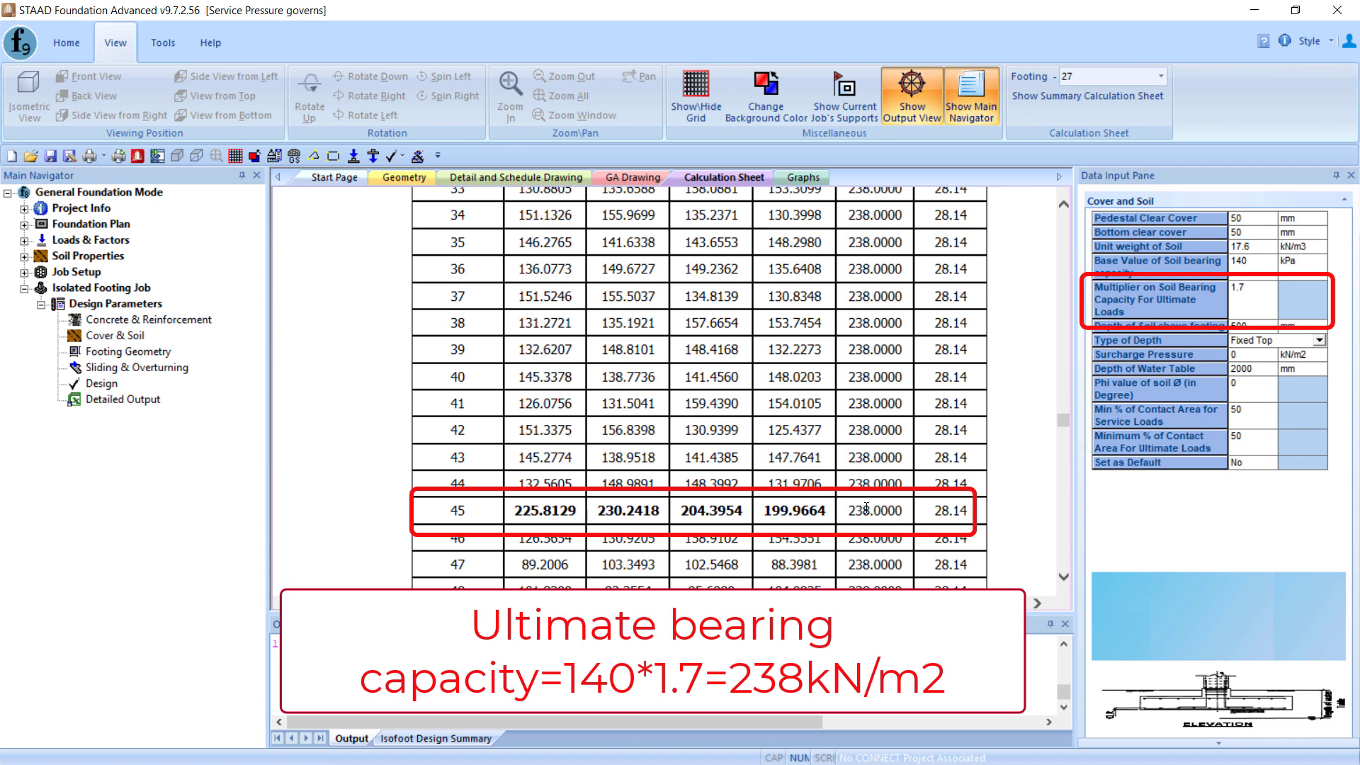
{"action": "left_click", "coordinate": [1266, 305]}
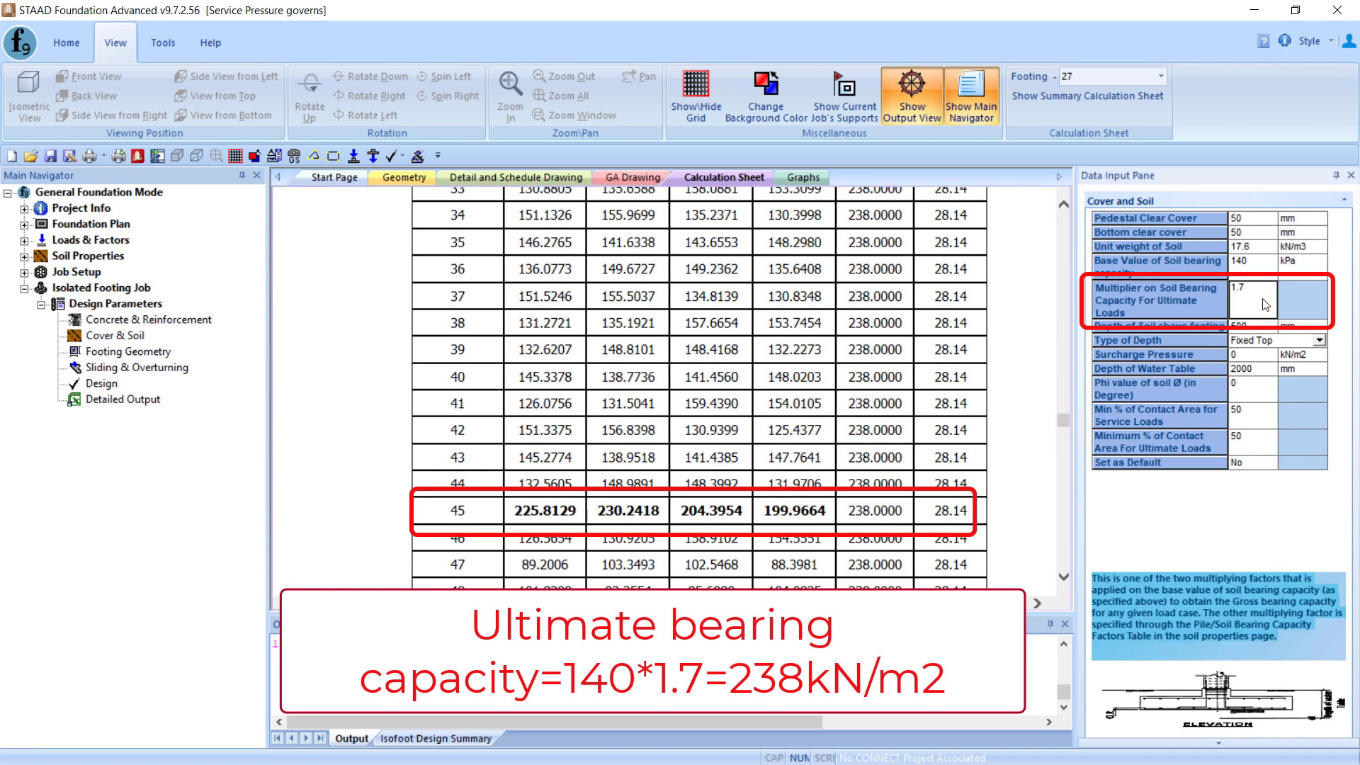
{"action": "type", "text": "3"}
{"action": "key", "text": "Up"}
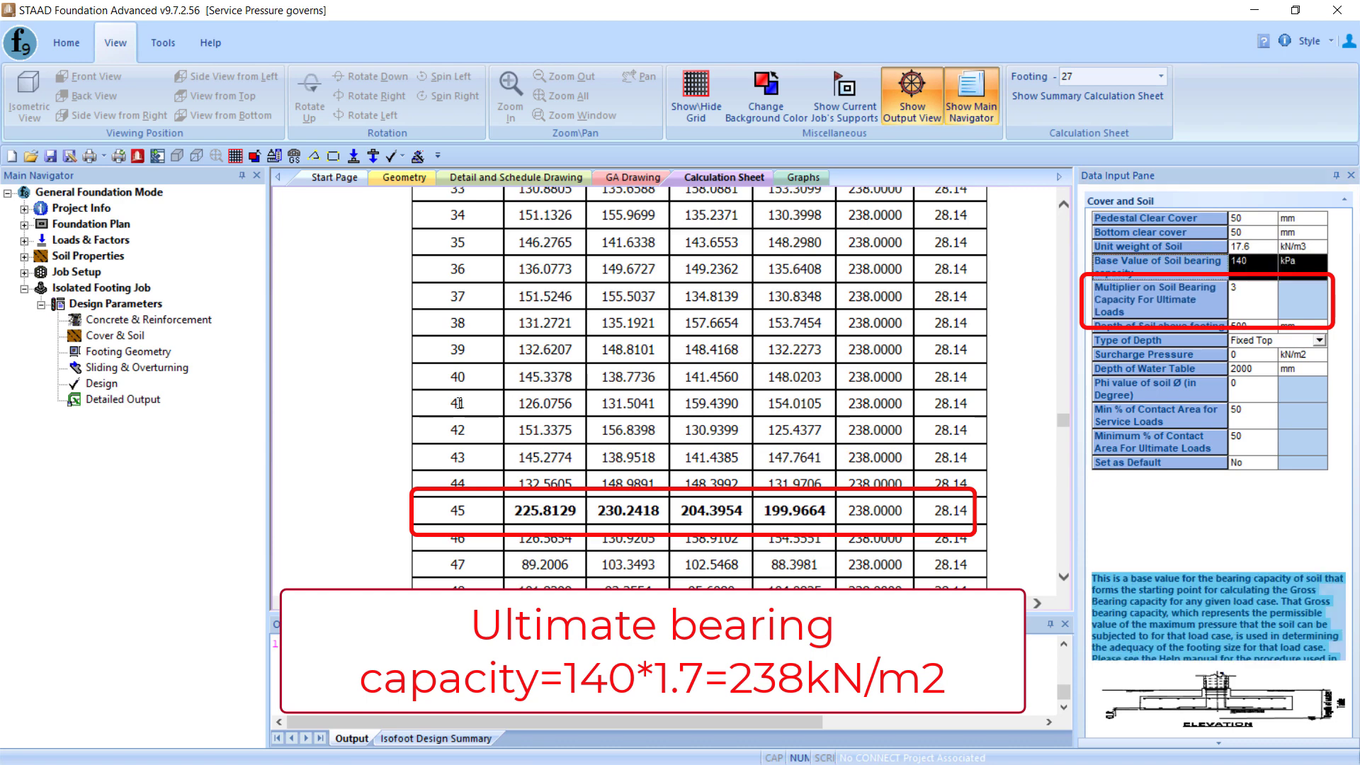
Rerun the isolated footing design and show the summary calculation sheet for all footings.
{"action": "left_click", "coordinate": [102, 385]}
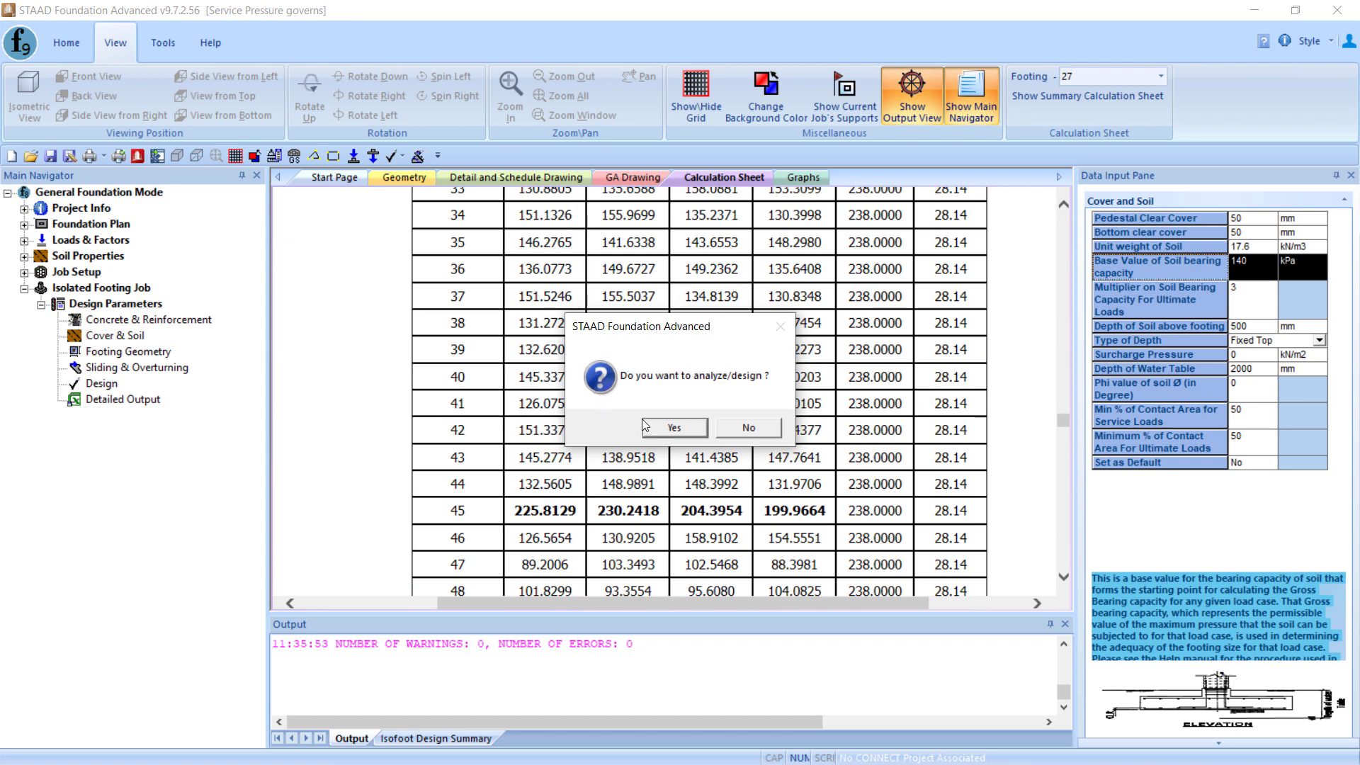
{"action": "left_click", "coordinate": [676, 428]}
{"action": "left_click", "coordinate": [698, 416]}
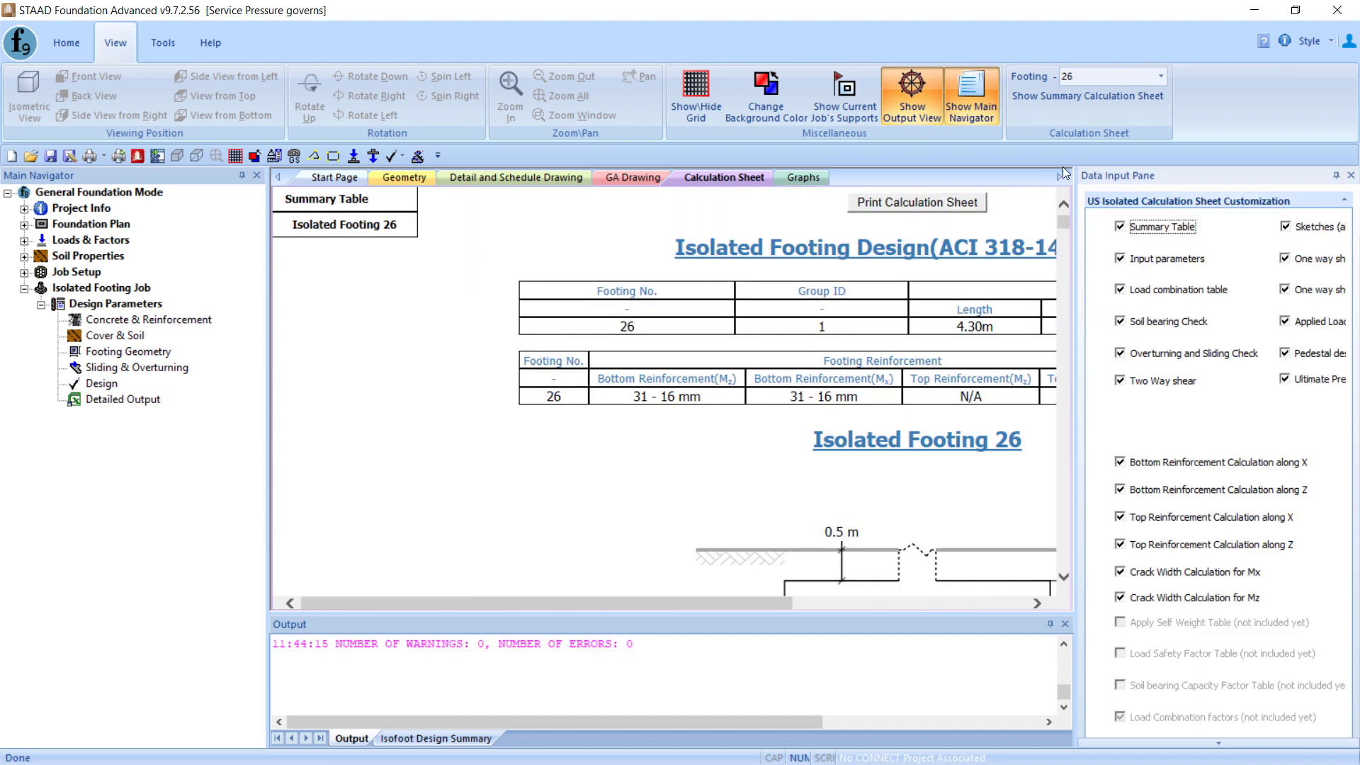
{"action": "left_click", "coordinate": [1160, 76]}
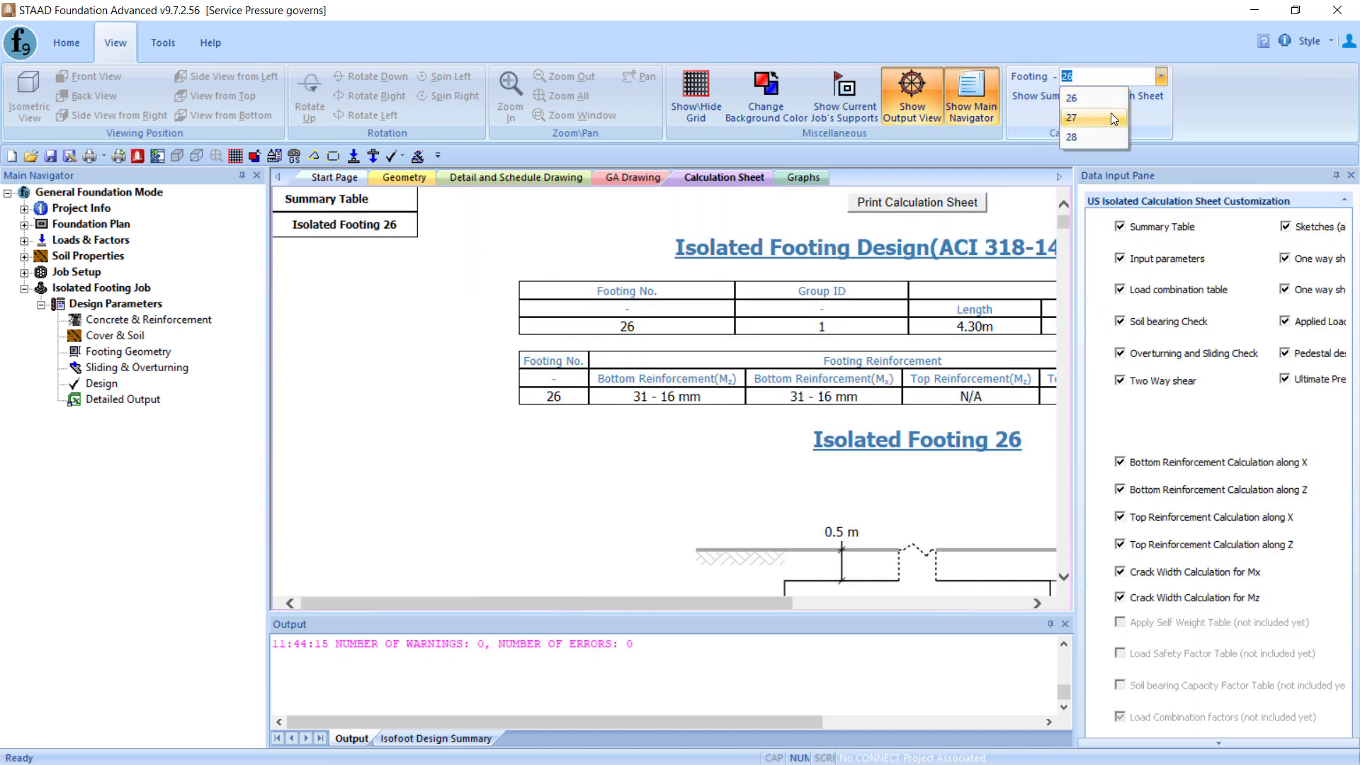
{"action": "left_click", "coordinate": [1099, 117]}
{"action": "left_click", "coordinate": [1102, 97]}
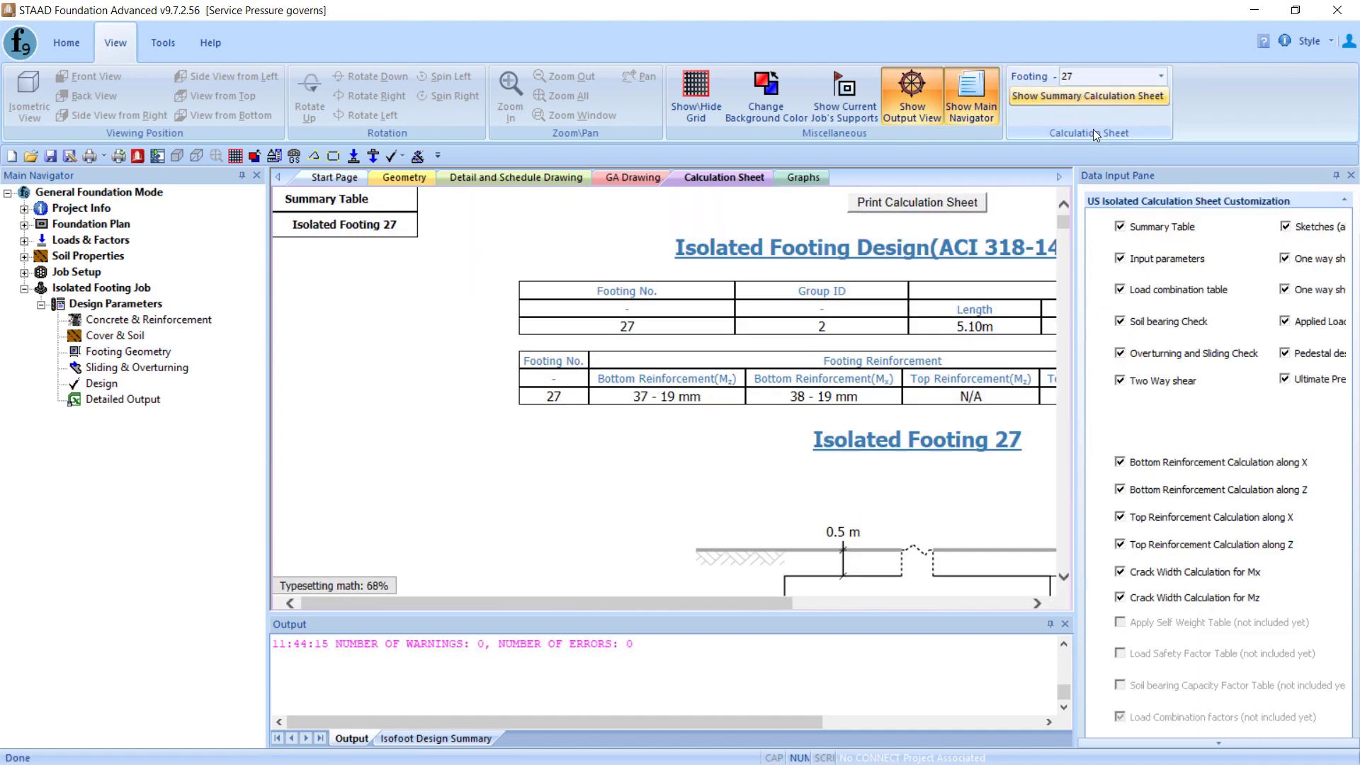
{"action": "left_click_drag", "start_coordinate": [779, 604], "coordinate": [670, 600]}
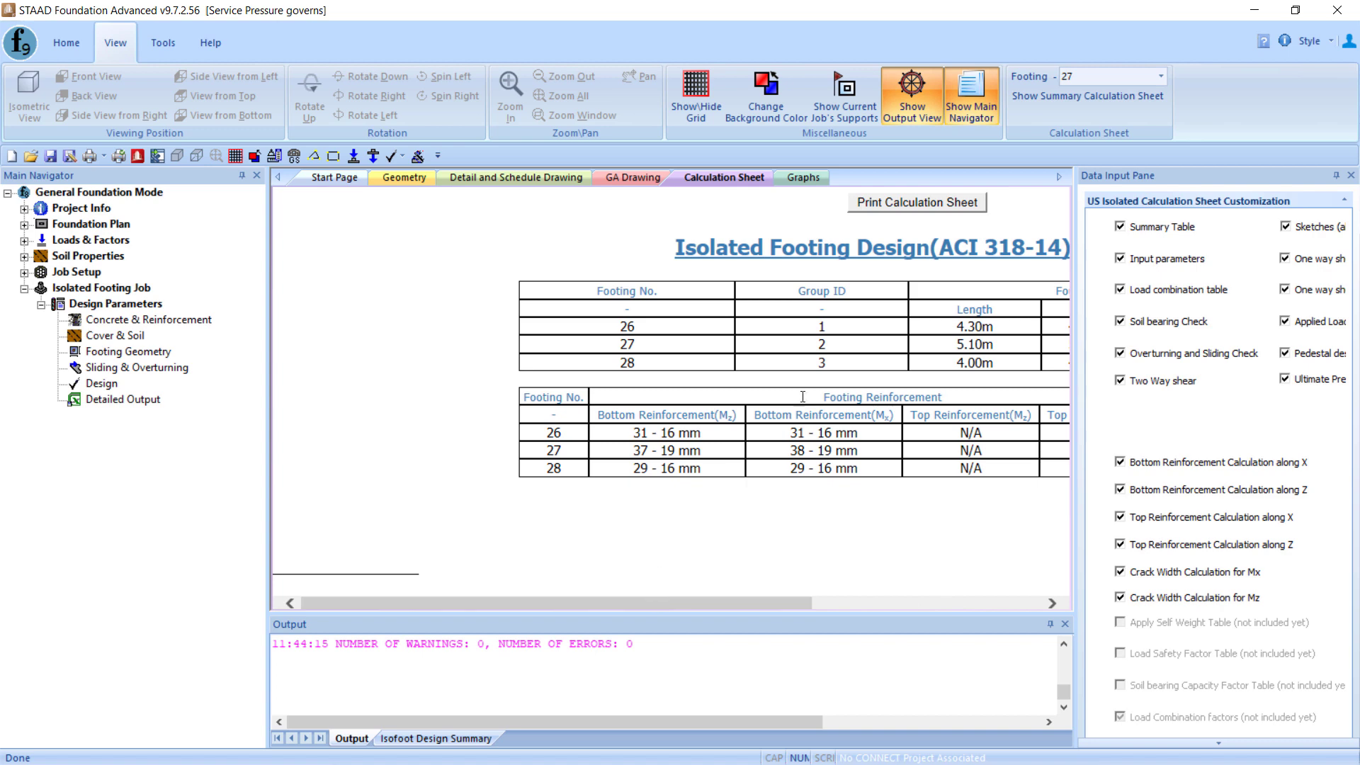
Examine footing 27's recalculated sheet for the final footing size, governing load cases and gross pressures at four corners.
{"action": "left_click", "coordinate": [1160, 76]}
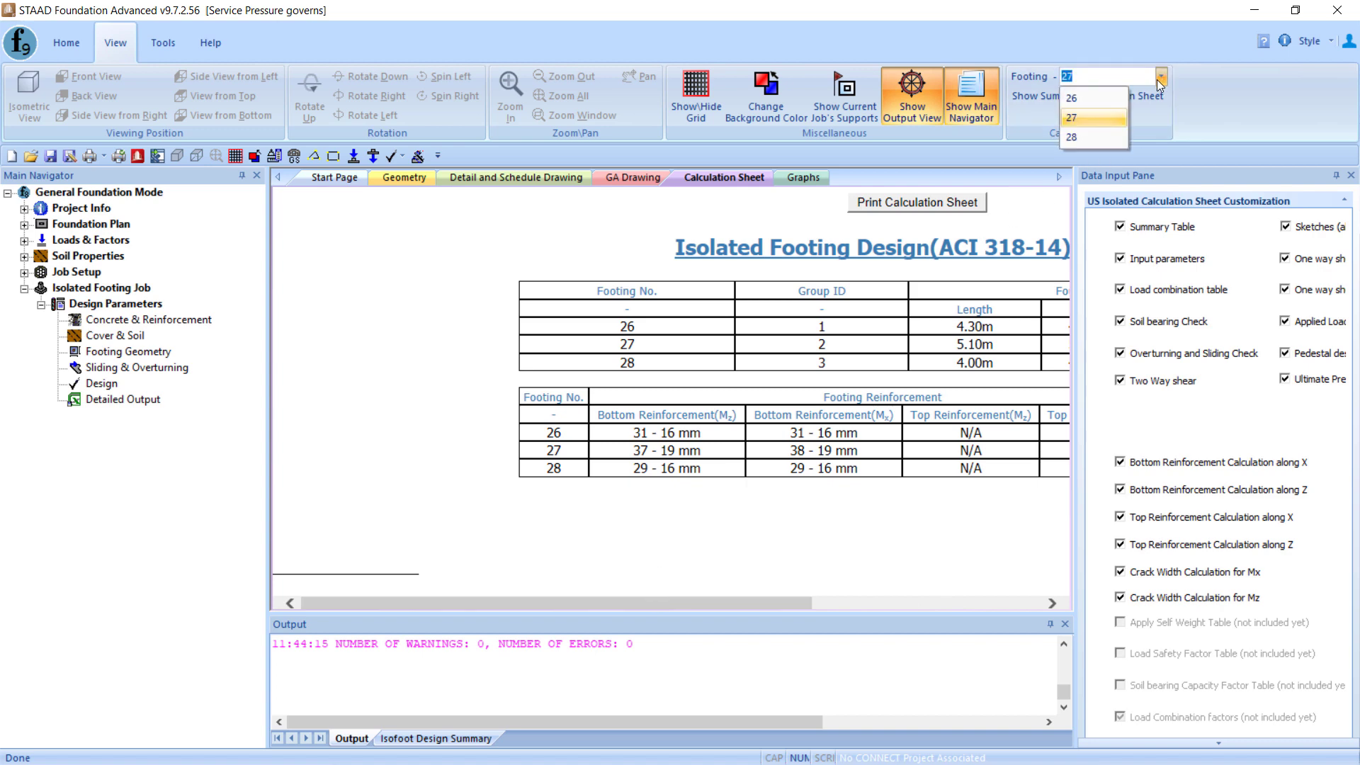
{"action": "left_click", "coordinate": [1081, 122]}
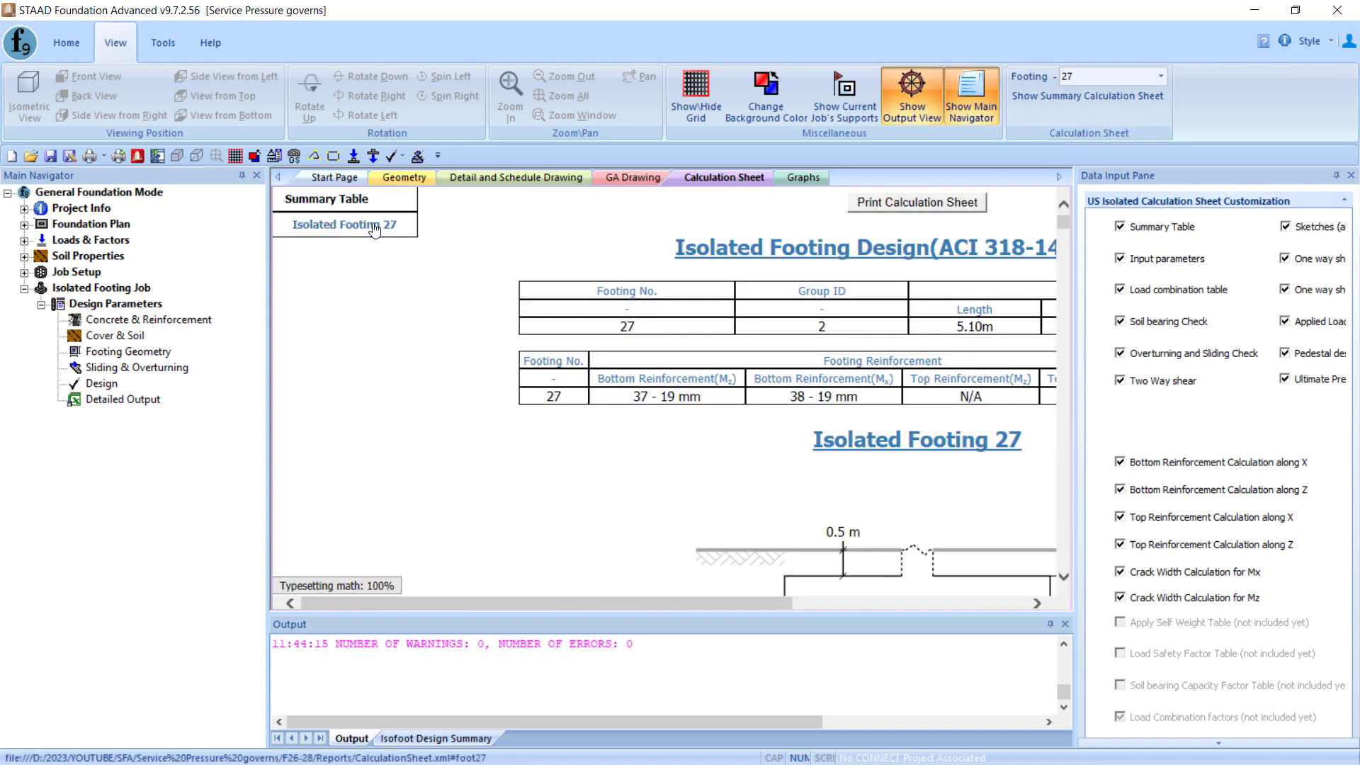
{"action": "left_click", "coordinate": [372, 228]}
{"action": "left_click", "coordinate": [358, 298]}
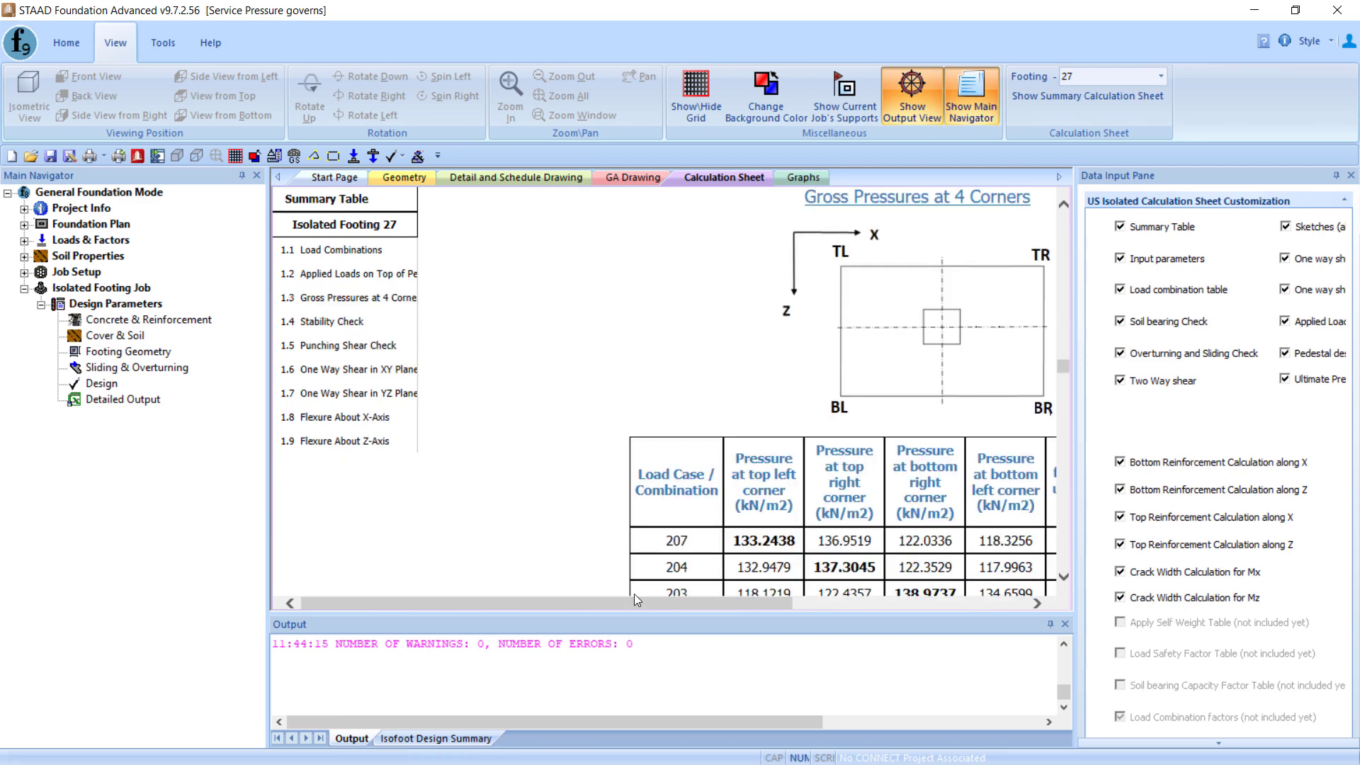
{"action": "left_click_drag", "start_coordinate": [656, 606], "coordinate": [824, 606]}
{"action": "scroll", "coordinate": [812, 496], "scroll_direction": "up", "scroll_amount": 5}
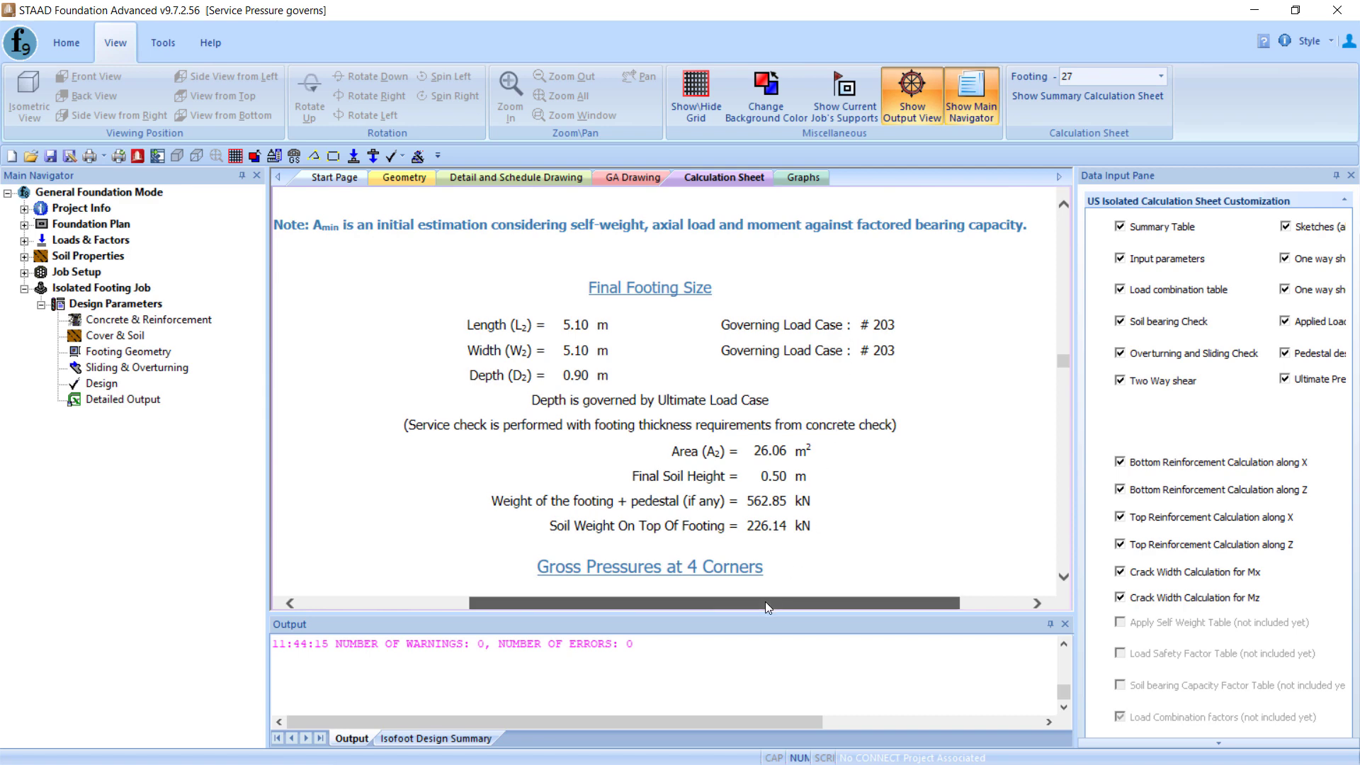
{"action": "left_click_drag", "start_coordinate": [765, 602], "coordinate": [728, 603]}
{"action": "scroll", "coordinate": [778, 556], "scroll_direction": "down", "scroll_amount": 7}
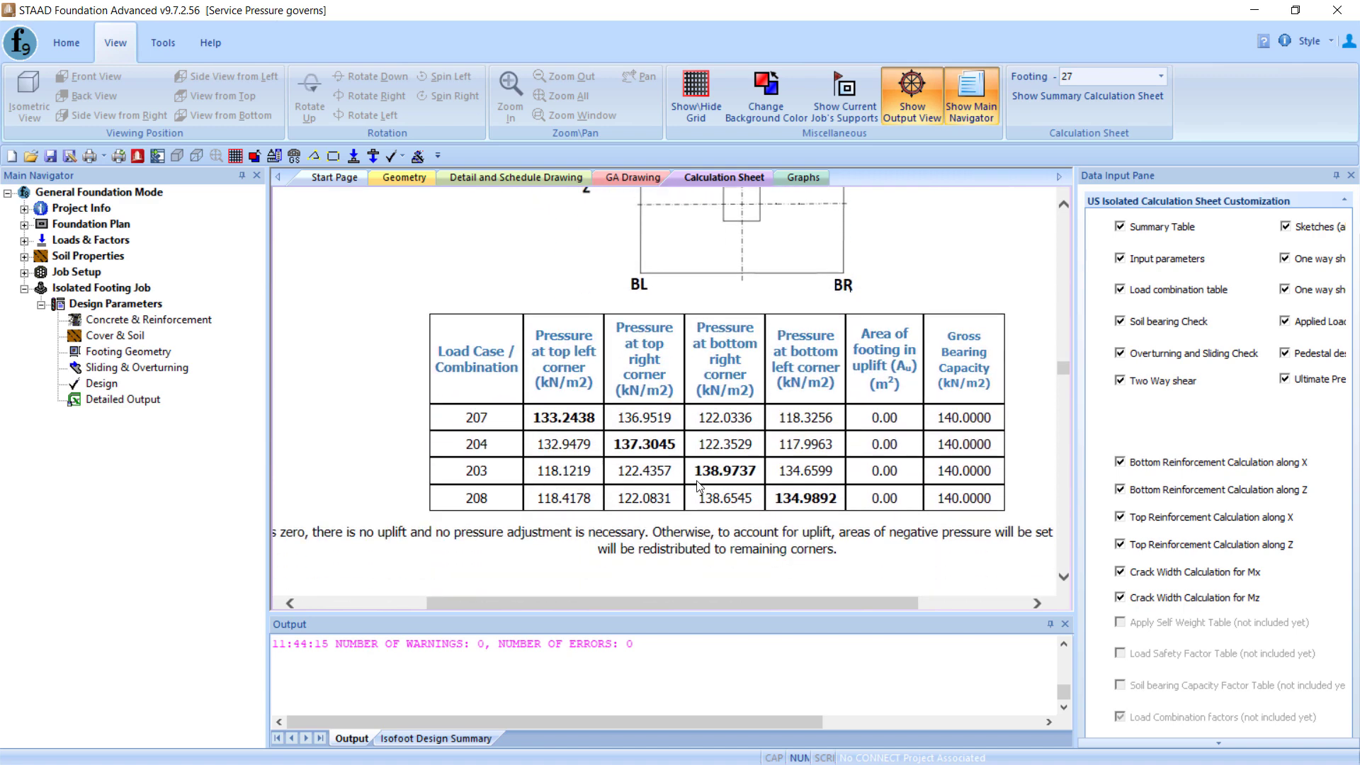
Compare footing 27's recalculated ultimate gross pressures, especially for load case 45, with the factored bearing capacity.
{"action": "scroll", "coordinate": [700, 489], "scroll_direction": "down", "scroll_amount": 15}
{"action": "scroll", "coordinate": [751, 512], "scroll_direction": "down", "scroll_amount": 5}
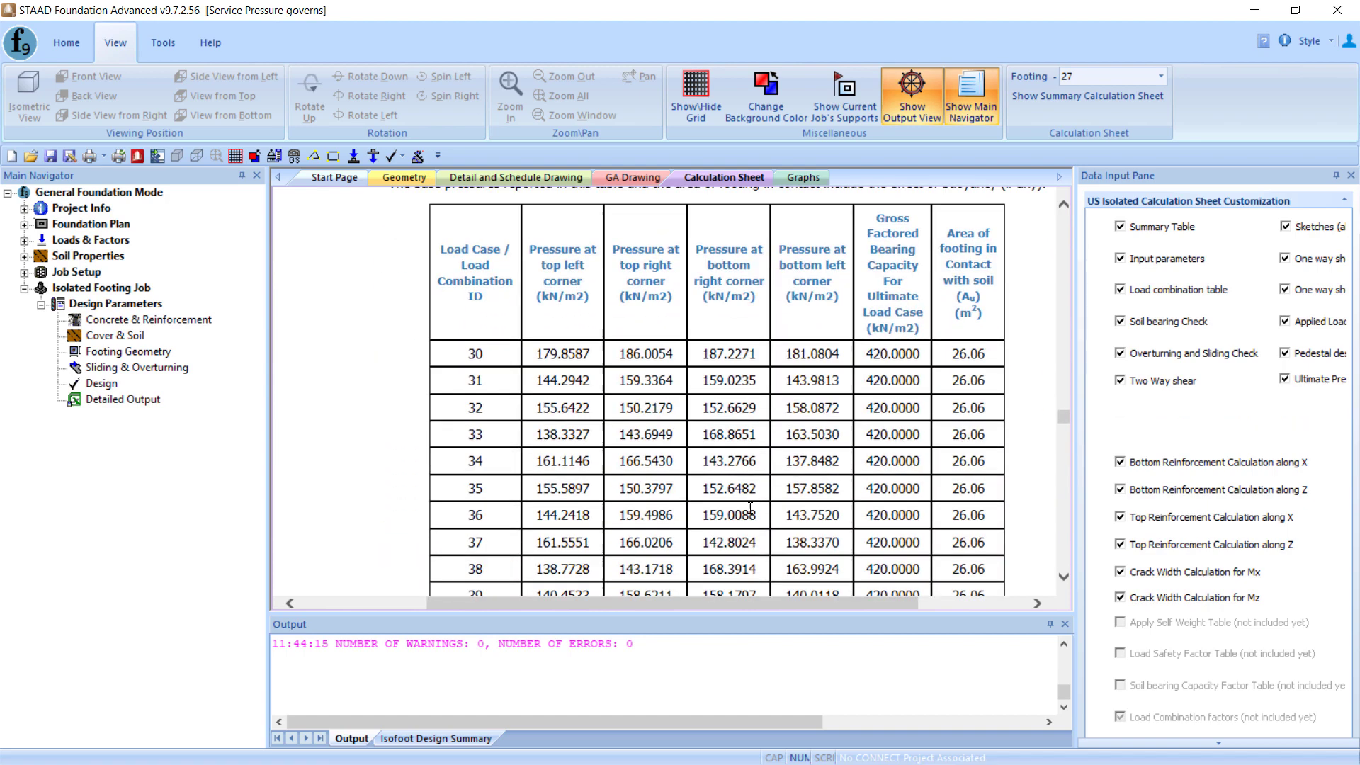
{"action": "scroll", "coordinate": [751, 507], "scroll_direction": "down", "scroll_amount": 3}
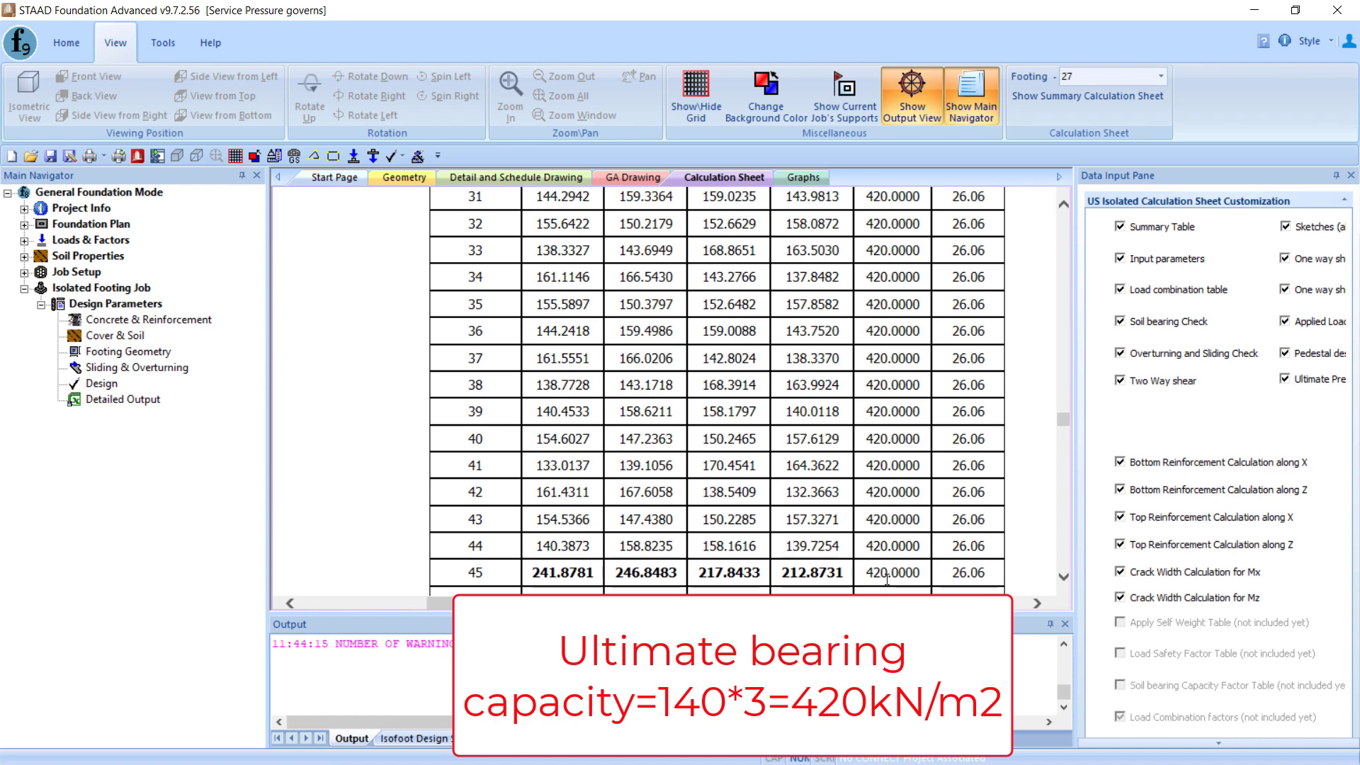
{"action": "scroll", "coordinate": [888, 580], "scroll_direction": "down", "scroll_amount": 1}
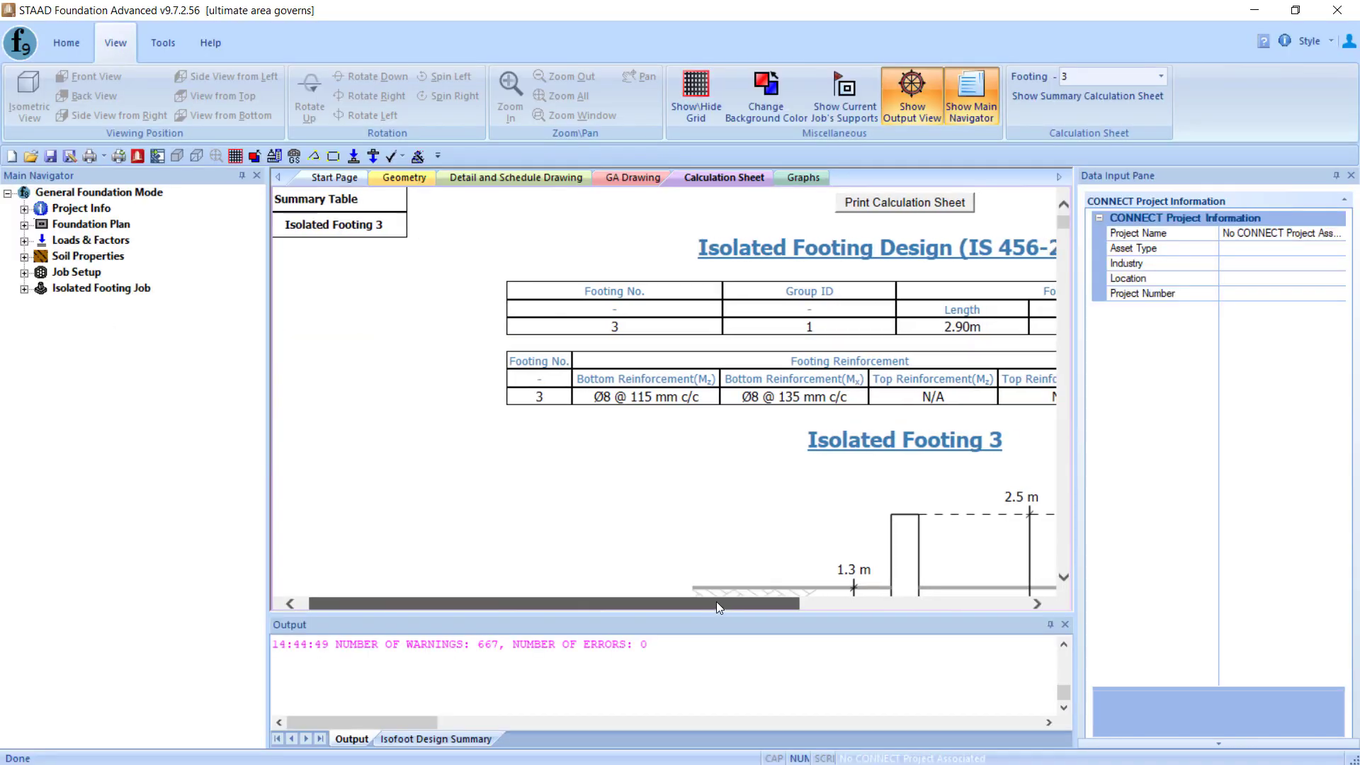
Examine isolated footing 3's calculation sheet for the gross pressures at four corners, final footing size and governing load cases.
{"action": "left_click_drag", "start_coordinate": [717, 602], "coordinate": [749, 603]}
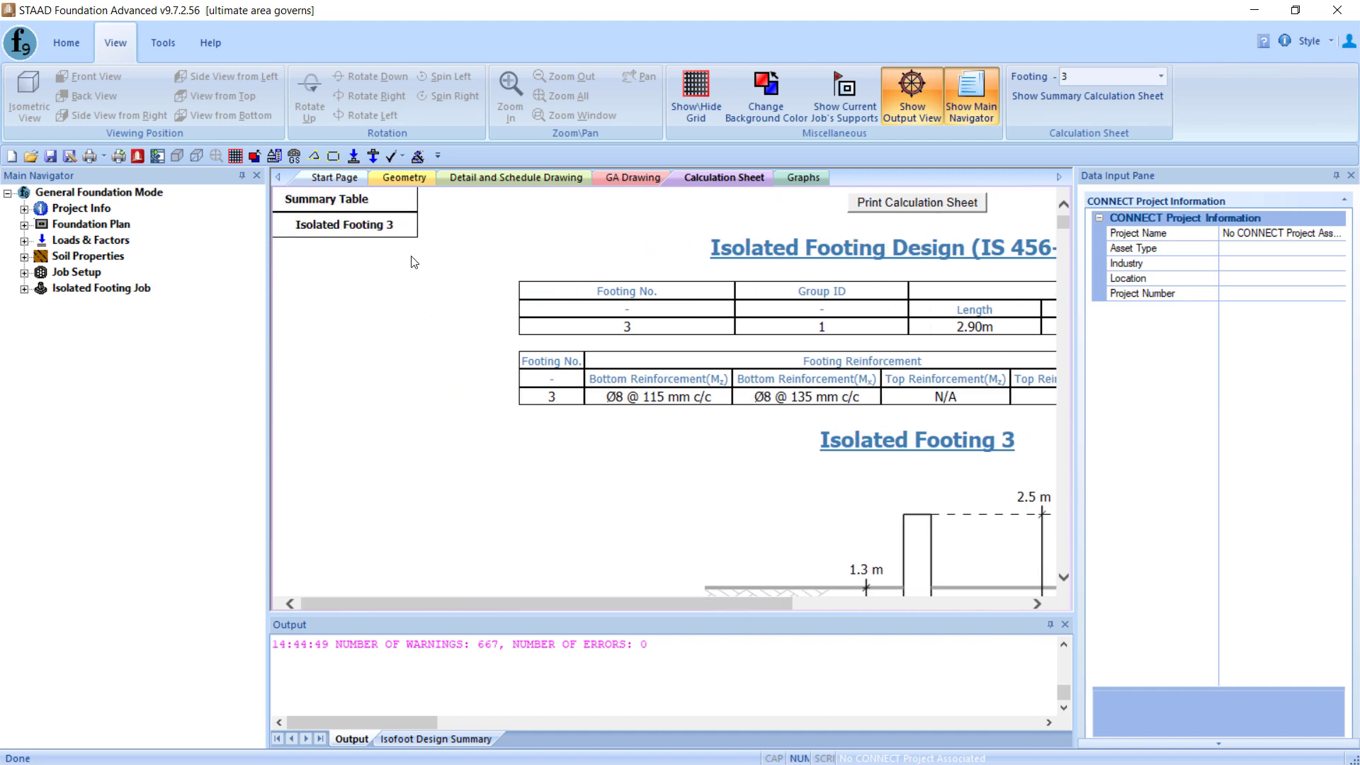
{"action": "left_click", "coordinate": [365, 225]}
{"action": "left_click", "coordinate": [382, 298]}
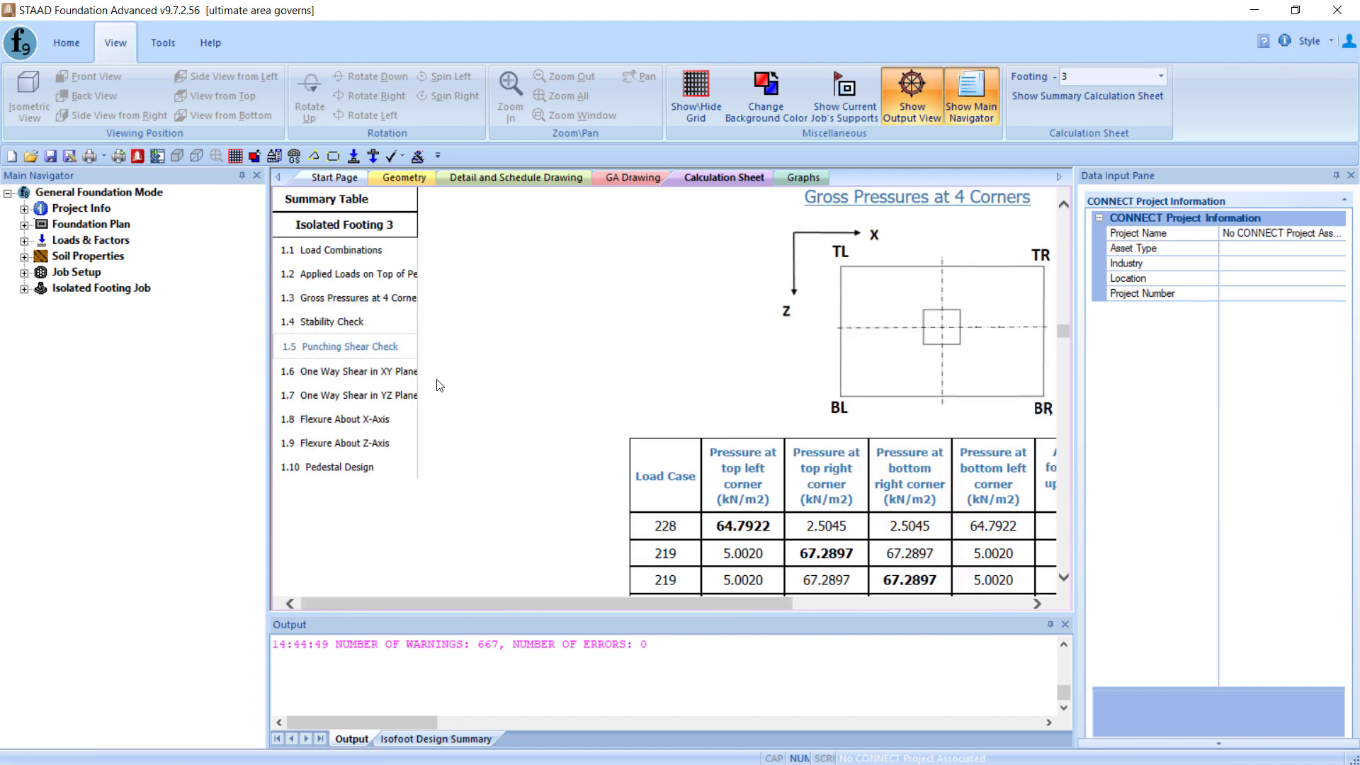
{"action": "left_click_drag", "start_coordinate": [641, 601], "coordinate": [758, 602]}
{"action": "scroll", "coordinate": [787, 467], "scroll_direction": "up", "scroll_amount": 3}
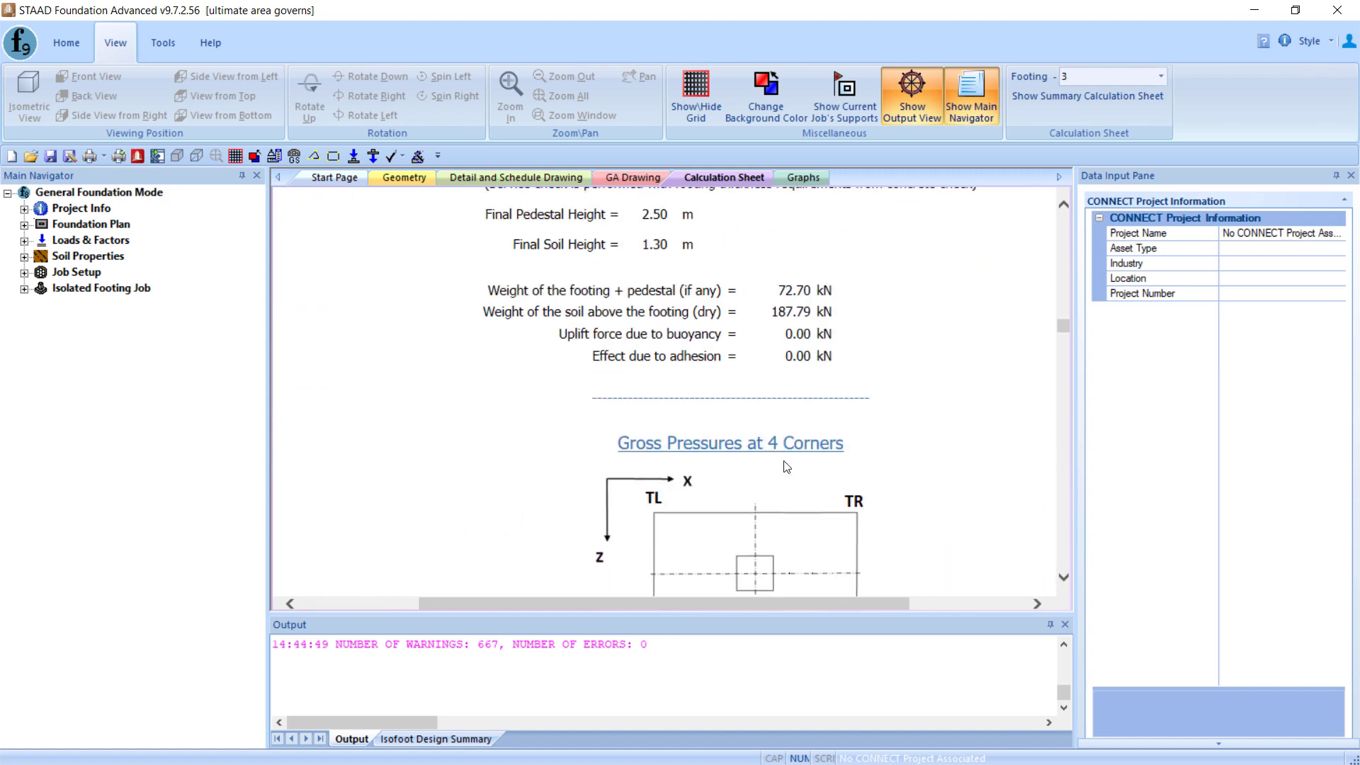
{"action": "scroll", "coordinate": [787, 467], "scroll_direction": "up", "scroll_amount": 4}
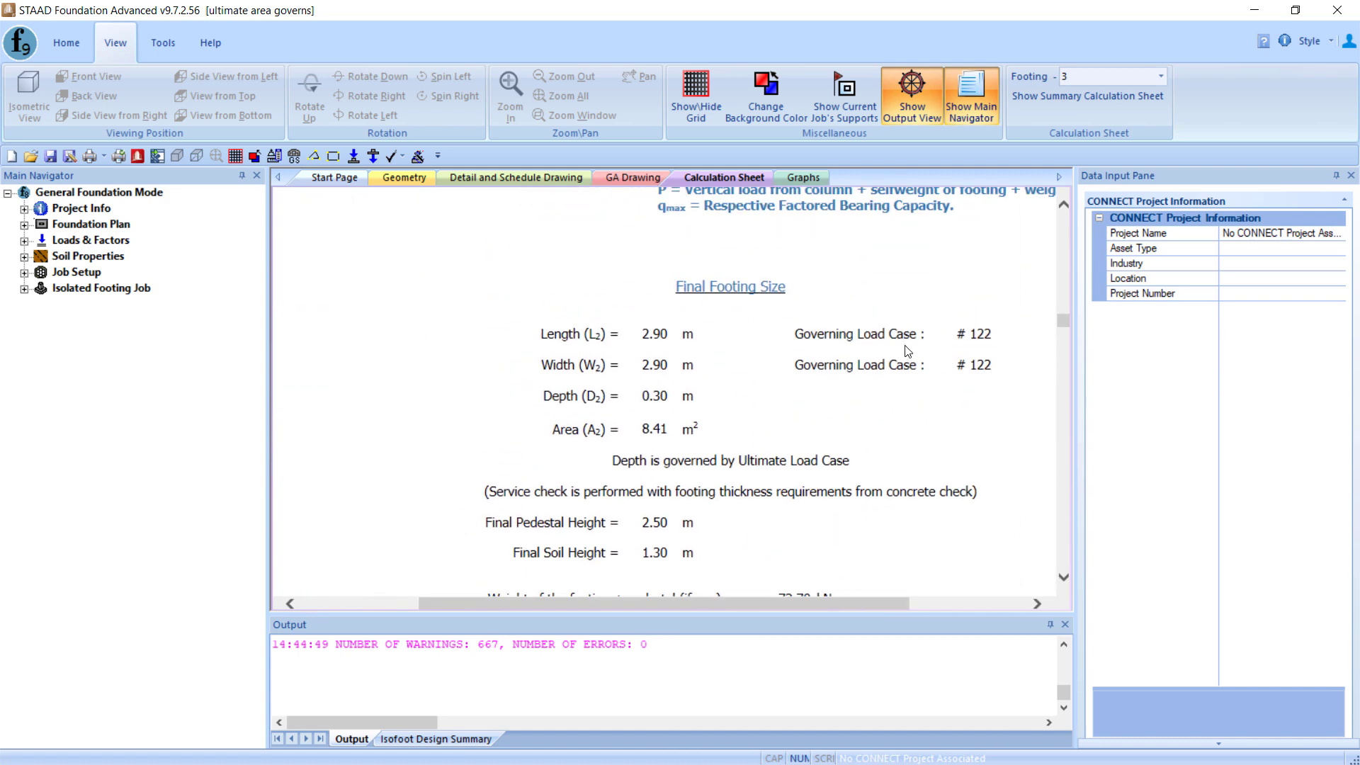
Review footing 3's stability check and its ultimate gross pressures, comparing contact areas with the minimum required for ultimate loads.
{"action": "scroll", "coordinate": [908, 352], "scroll_direction": "down", "scroll_amount": 15}
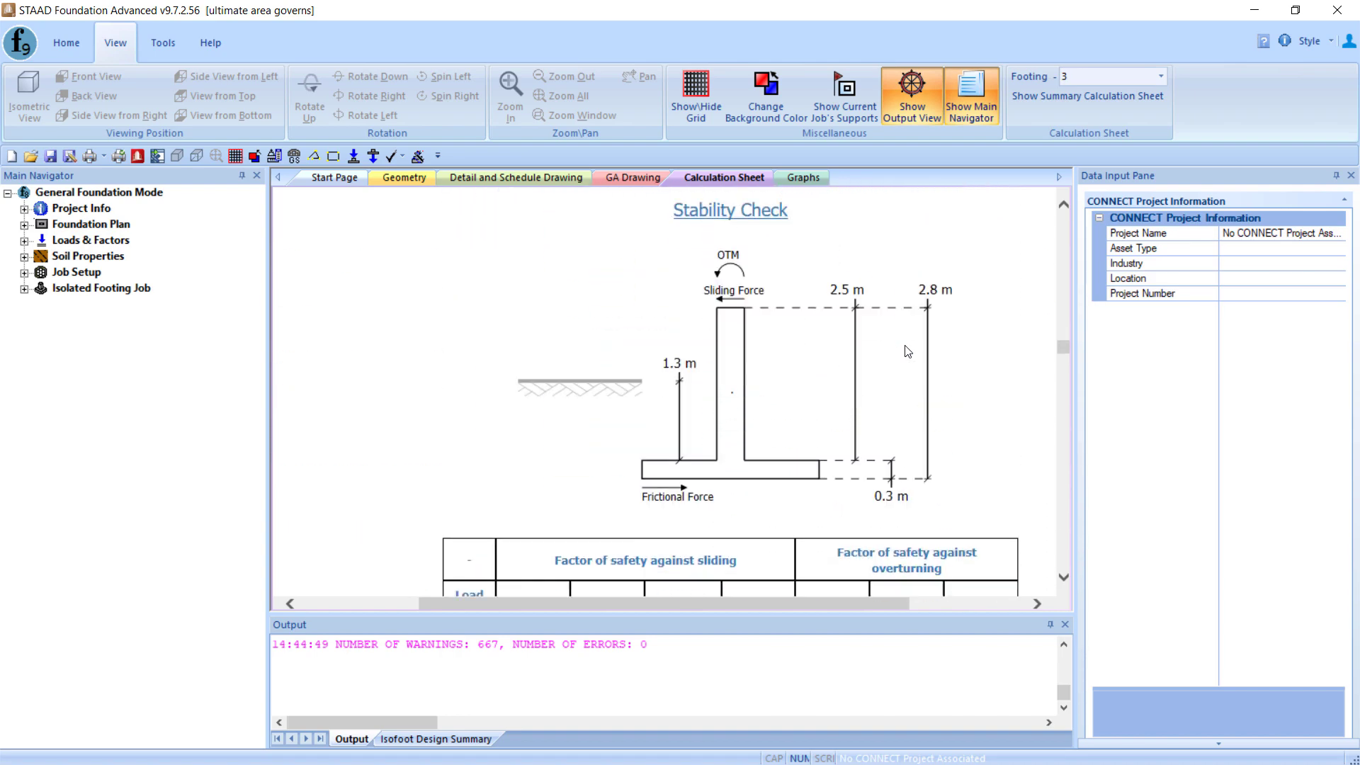
{"action": "scroll", "coordinate": [907, 351], "scroll_direction": "down", "scroll_amount": 15}
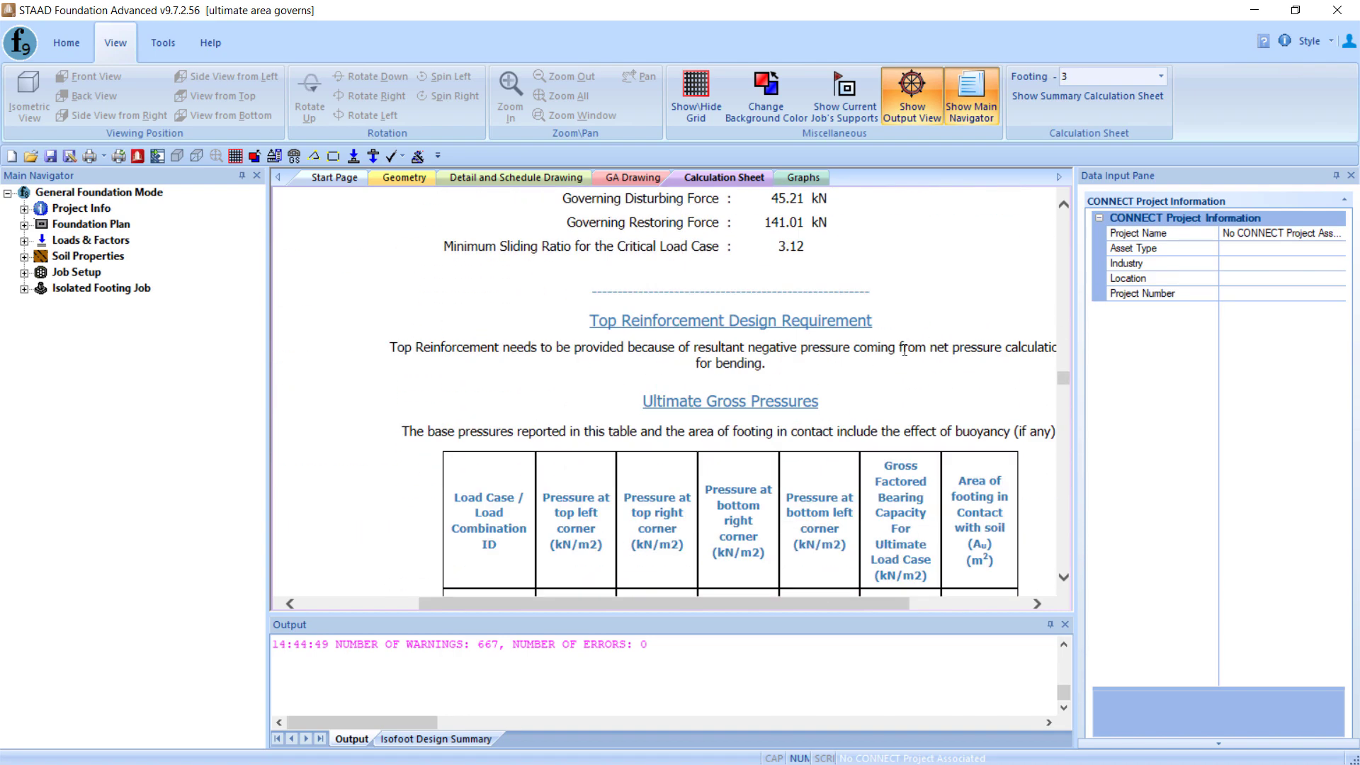
{"action": "scroll", "coordinate": [905, 350], "scroll_direction": "down", "scroll_amount": 9}
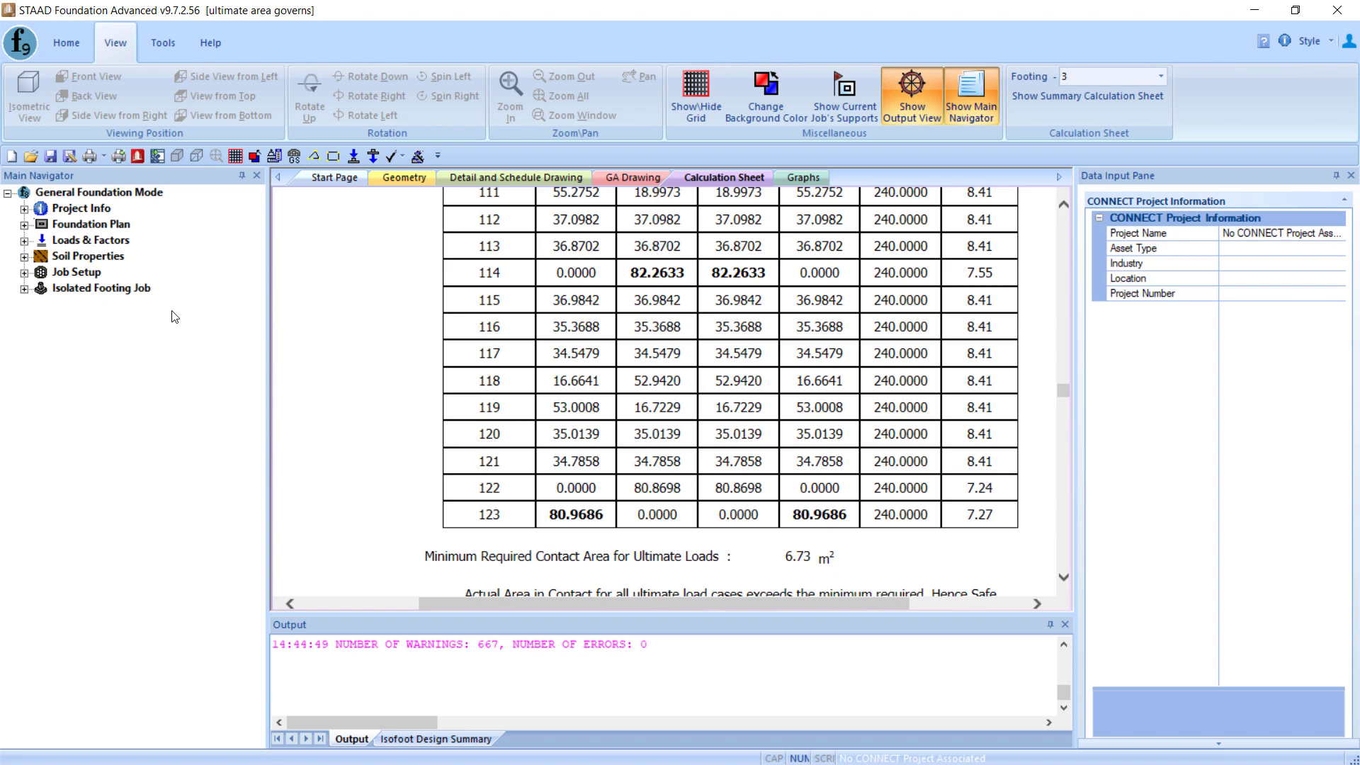
In the isolated footing job's Cover & Soil design parameters, set the minimum percentage of contact area for ultimate loads to 0.
{"action": "left_click", "coordinate": [24, 289]}
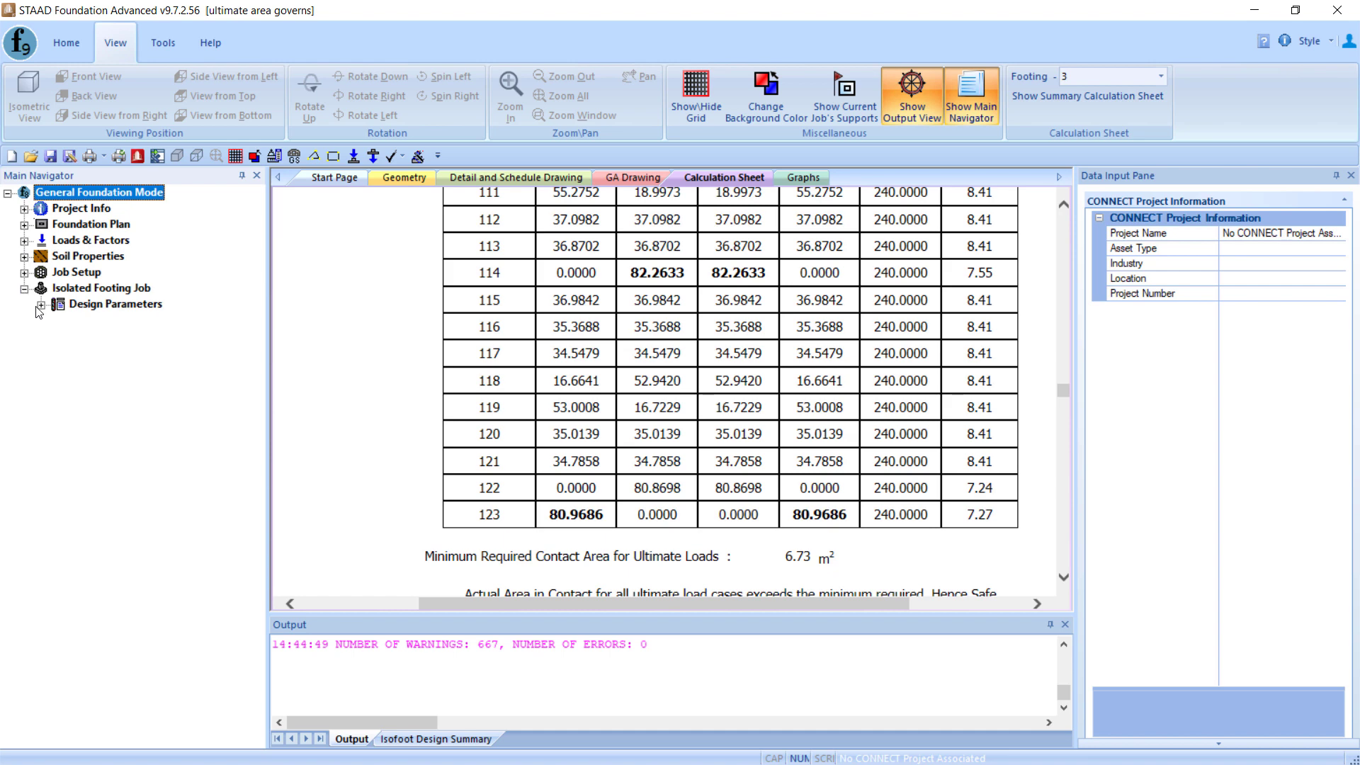
{"action": "left_click", "coordinate": [41, 304]}
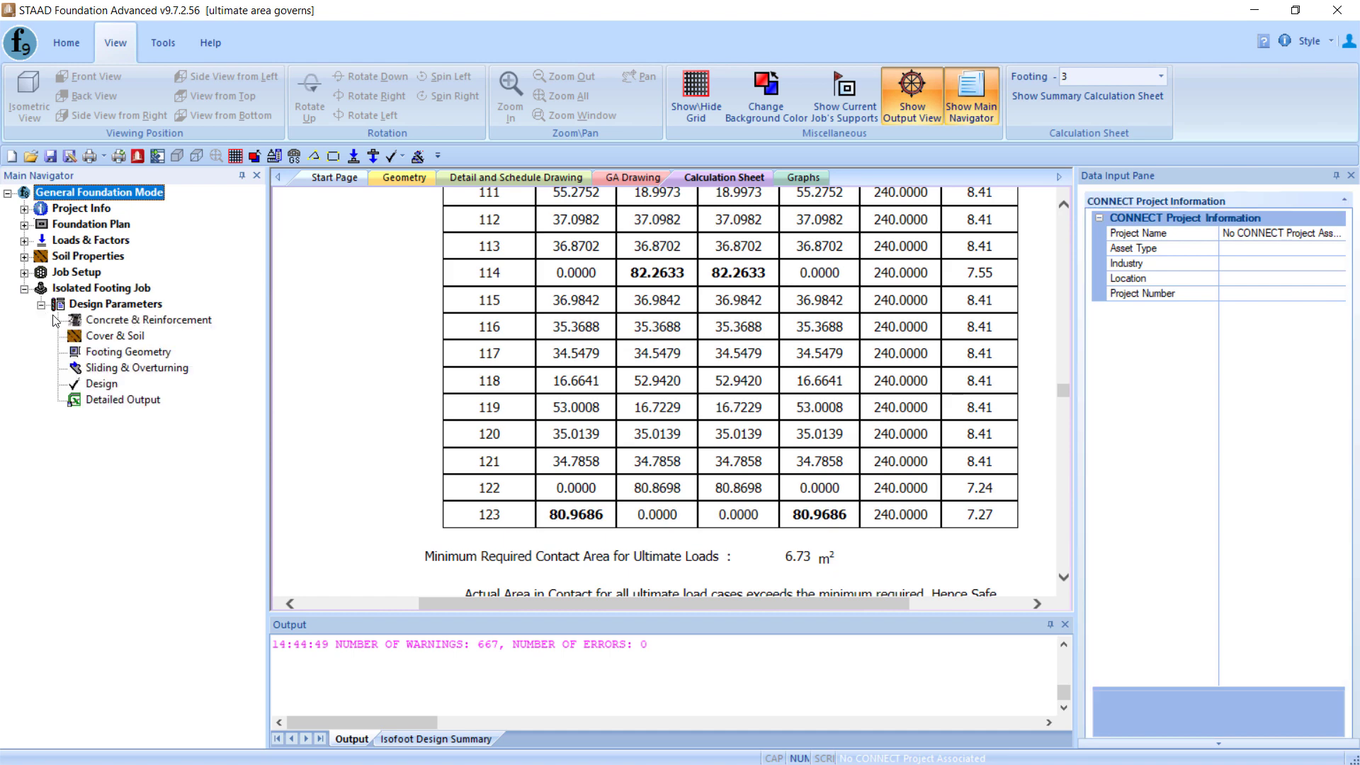
{"action": "left_click", "coordinate": [120, 337]}
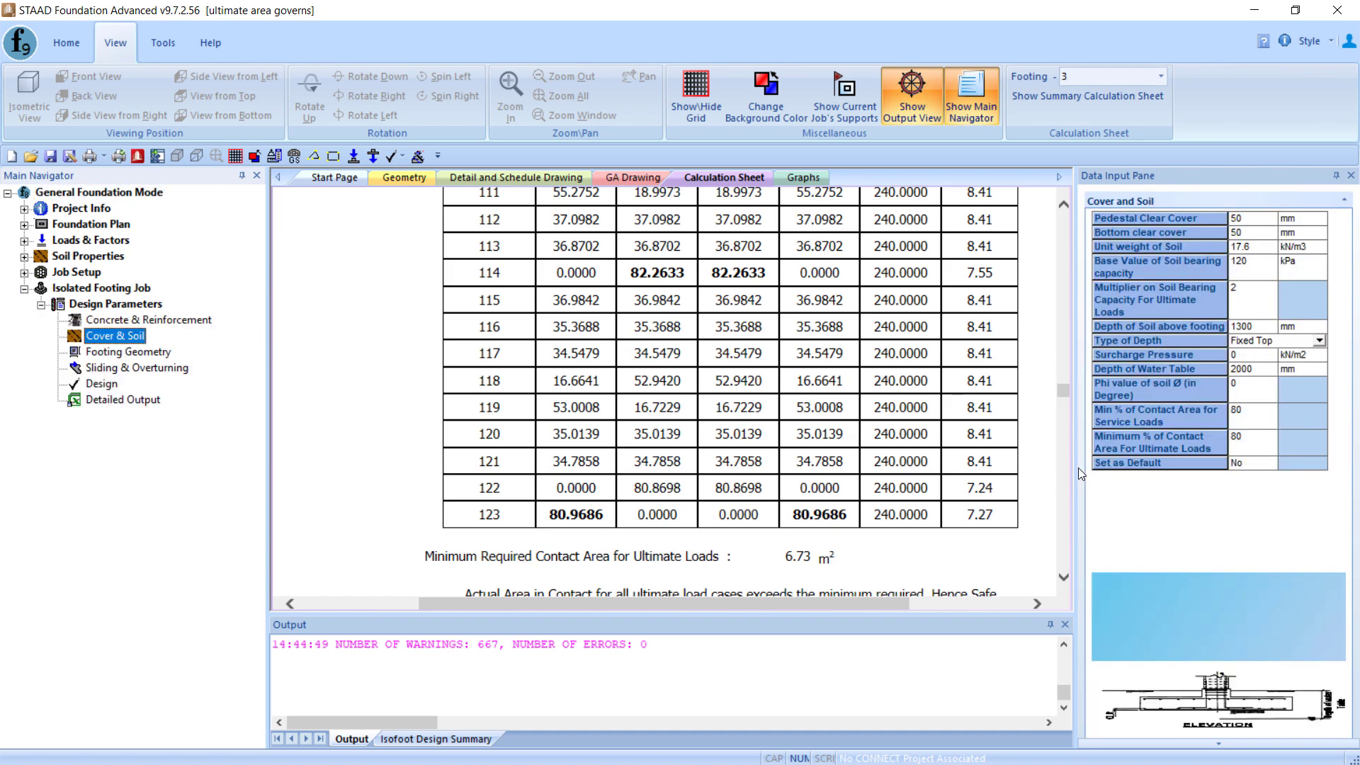
{"action": "left_click_drag", "start_coordinate": [1075, 468], "coordinate": [1047, 468]}
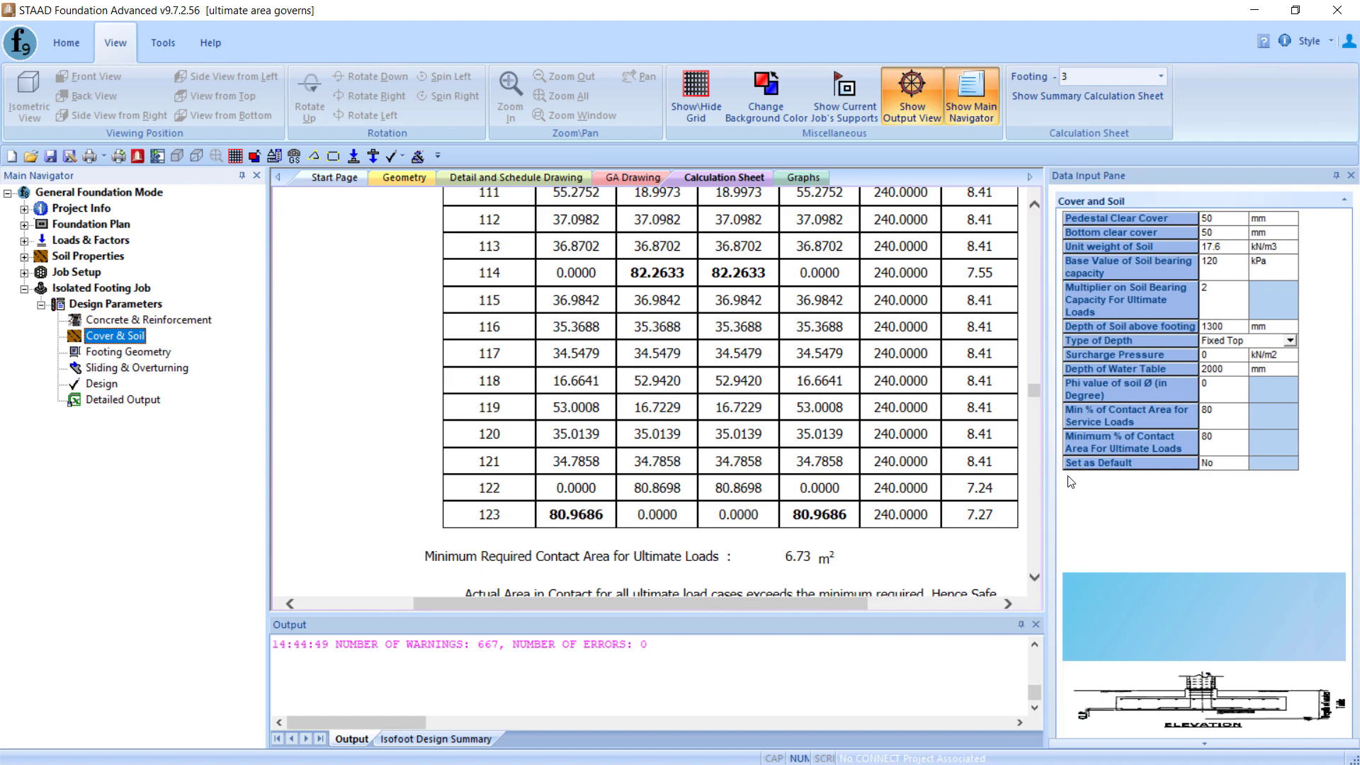
{"action": "left_click", "coordinate": [1240, 445]}
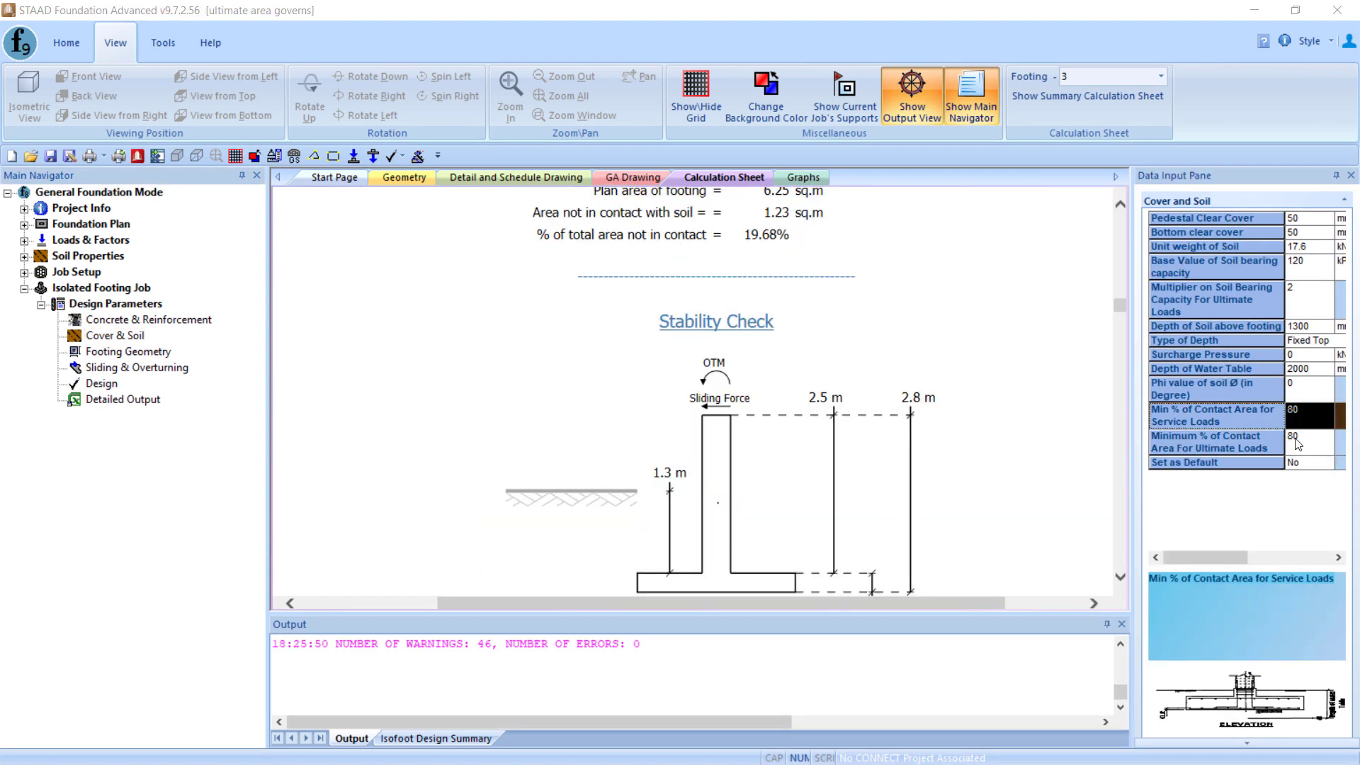
{"action": "left_click", "coordinate": [1308, 451]}
{"action": "type", "text": "0"}
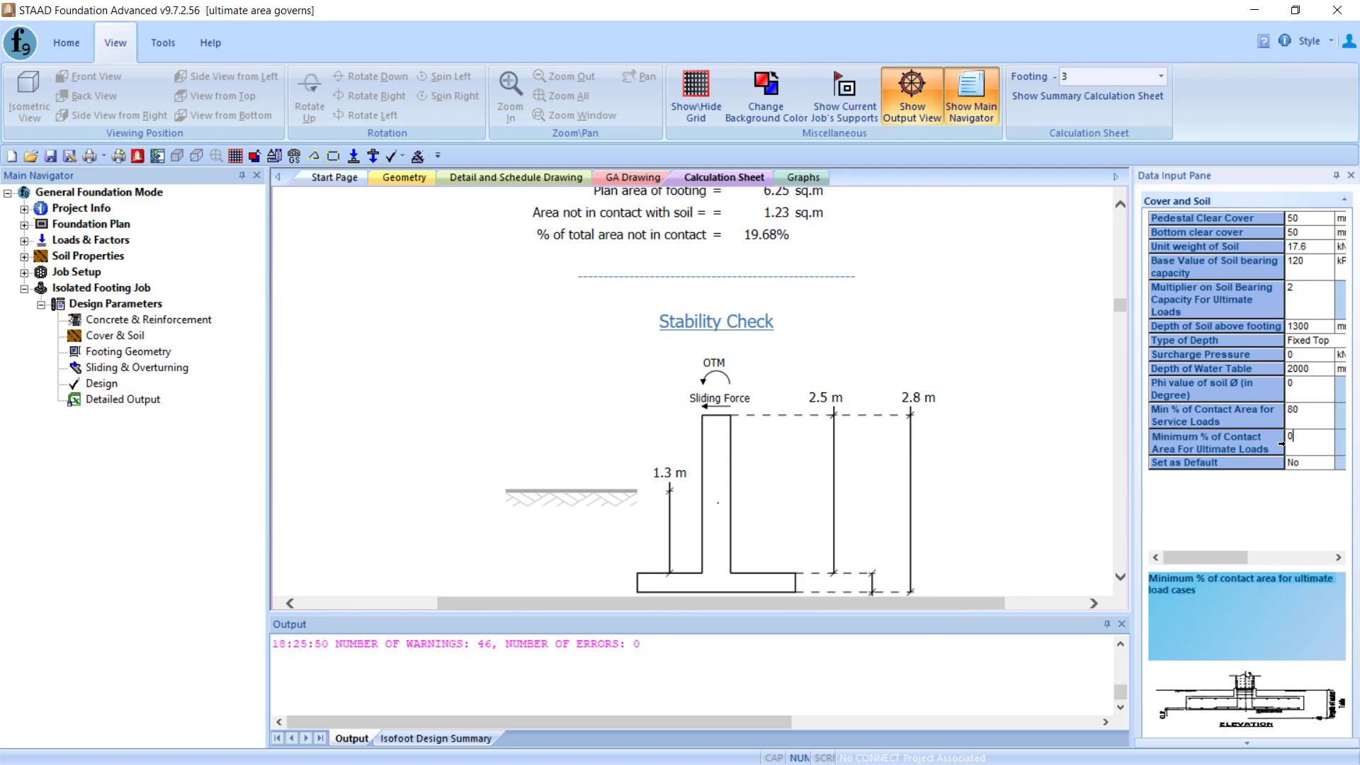
{"action": "key", "text": "Return"}
Rerun the isolated footing design, saving the modified project data.
{"action": "left_click", "coordinate": [93, 386]}
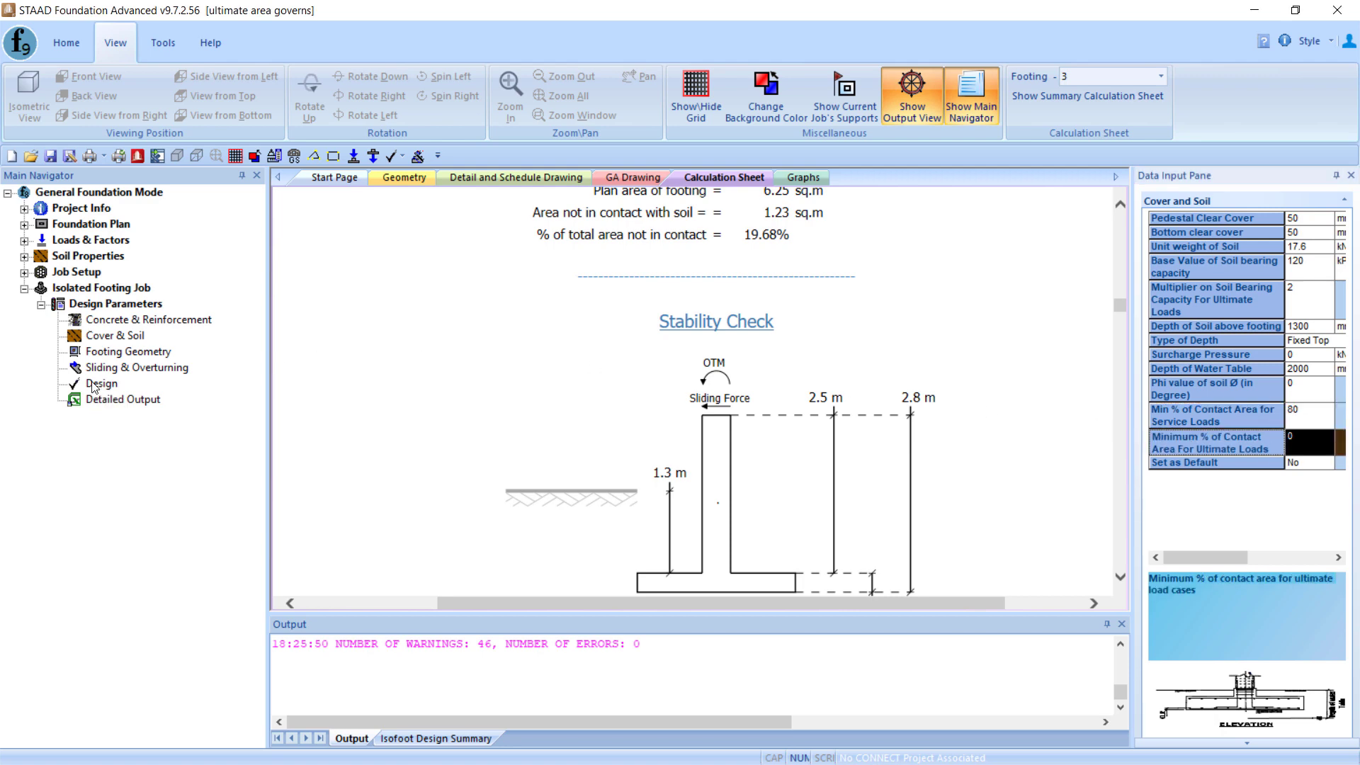
{"action": "left_click", "coordinate": [659, 430]}
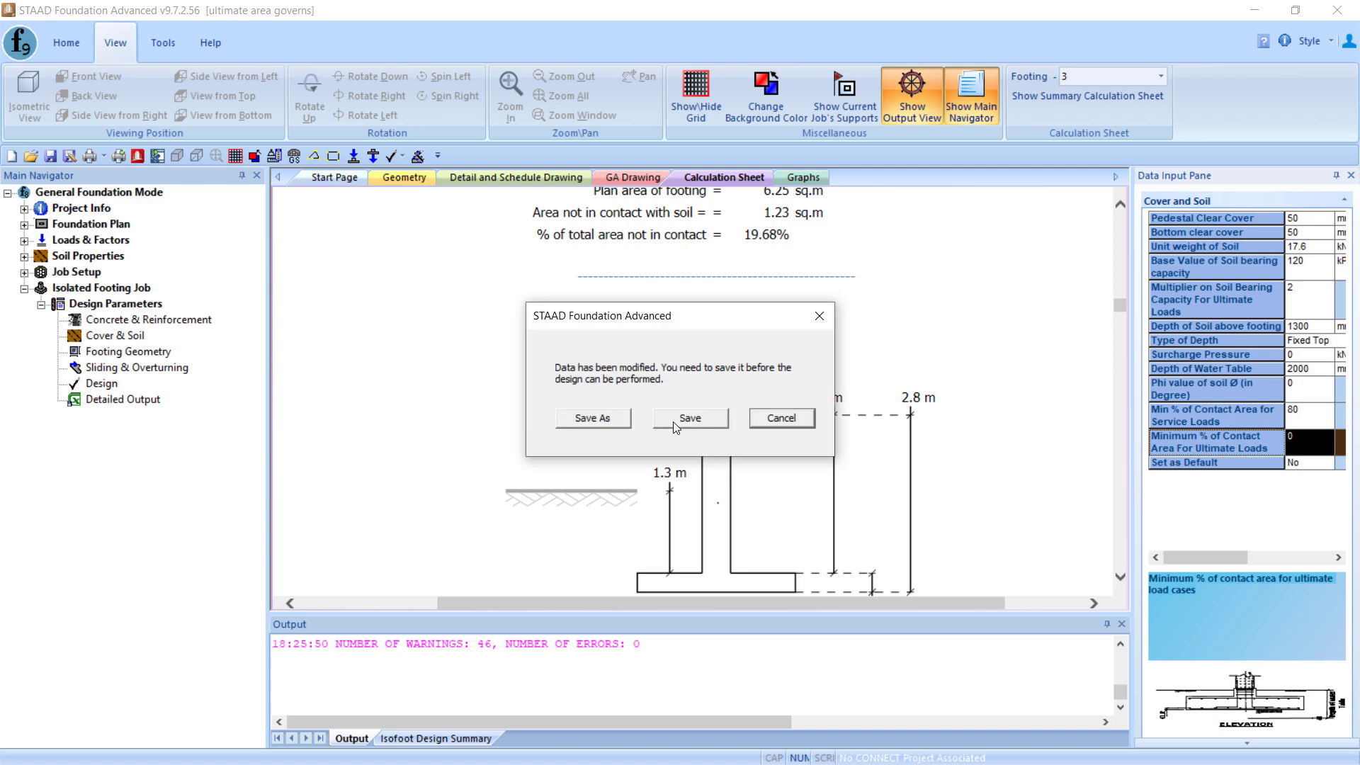
{"action": "left_click", "coordinate": [673, 421]}
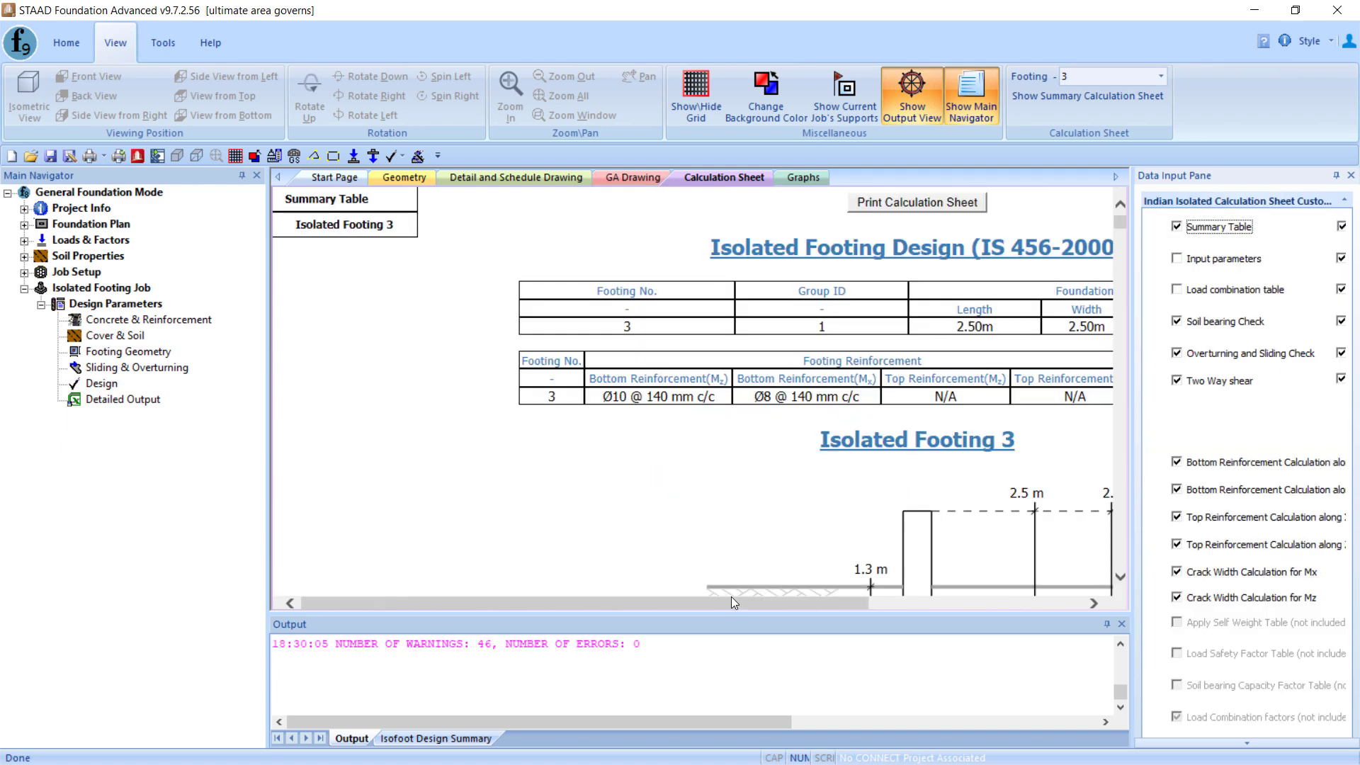
Examine footing 3's recalculated sheet for the new dimensions, gross pressures at four corners and final footing size.
{"action": "mouse_move", "coordinate": [731, 598]}
{"action": "left_mouse_down"}
{"action": "mouse_move", "coordinate": [834, 602]}
{"action": "mouse_move", "coordinate": [712, 598]}
{"action": "left_mouse_up"}
{"action": "left_click", "coordinate": [365, 225]}
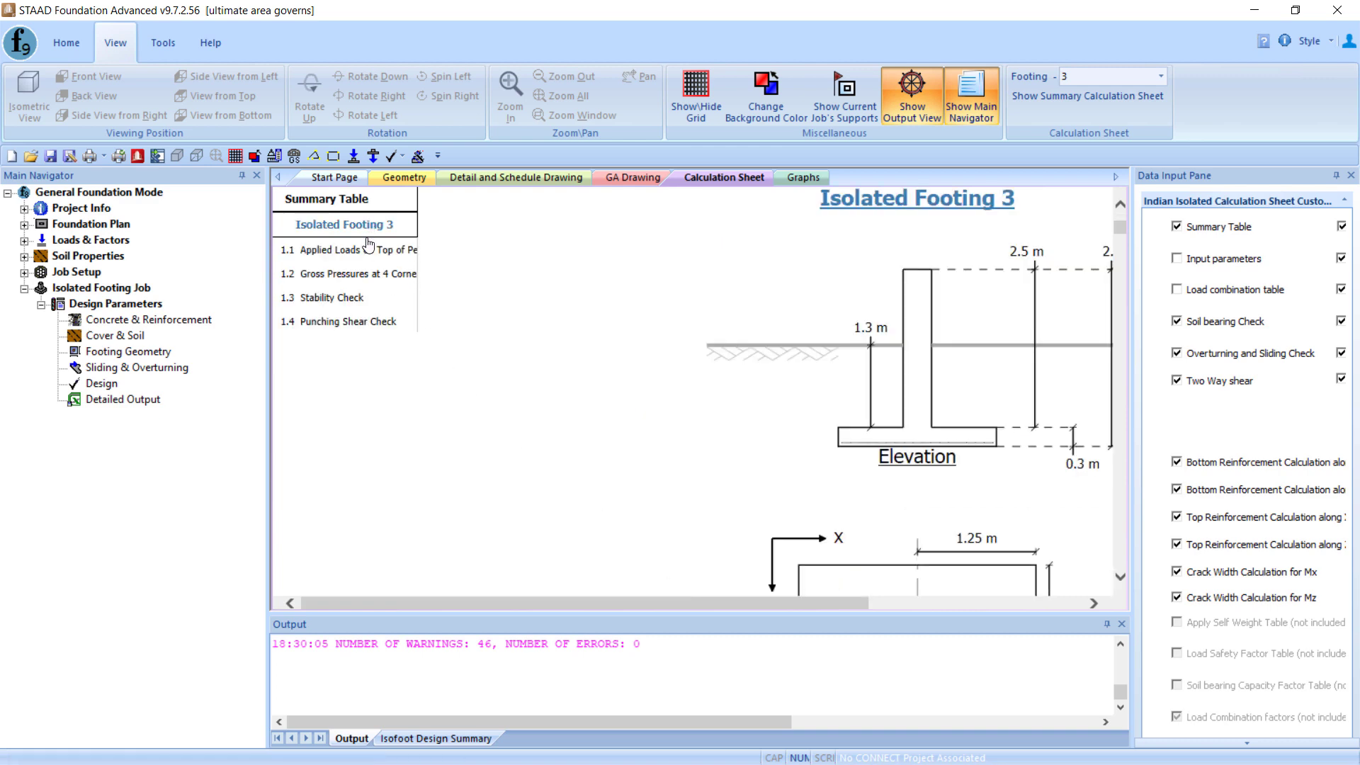
{"action": "left_click", "coordinate": [373, 282]}
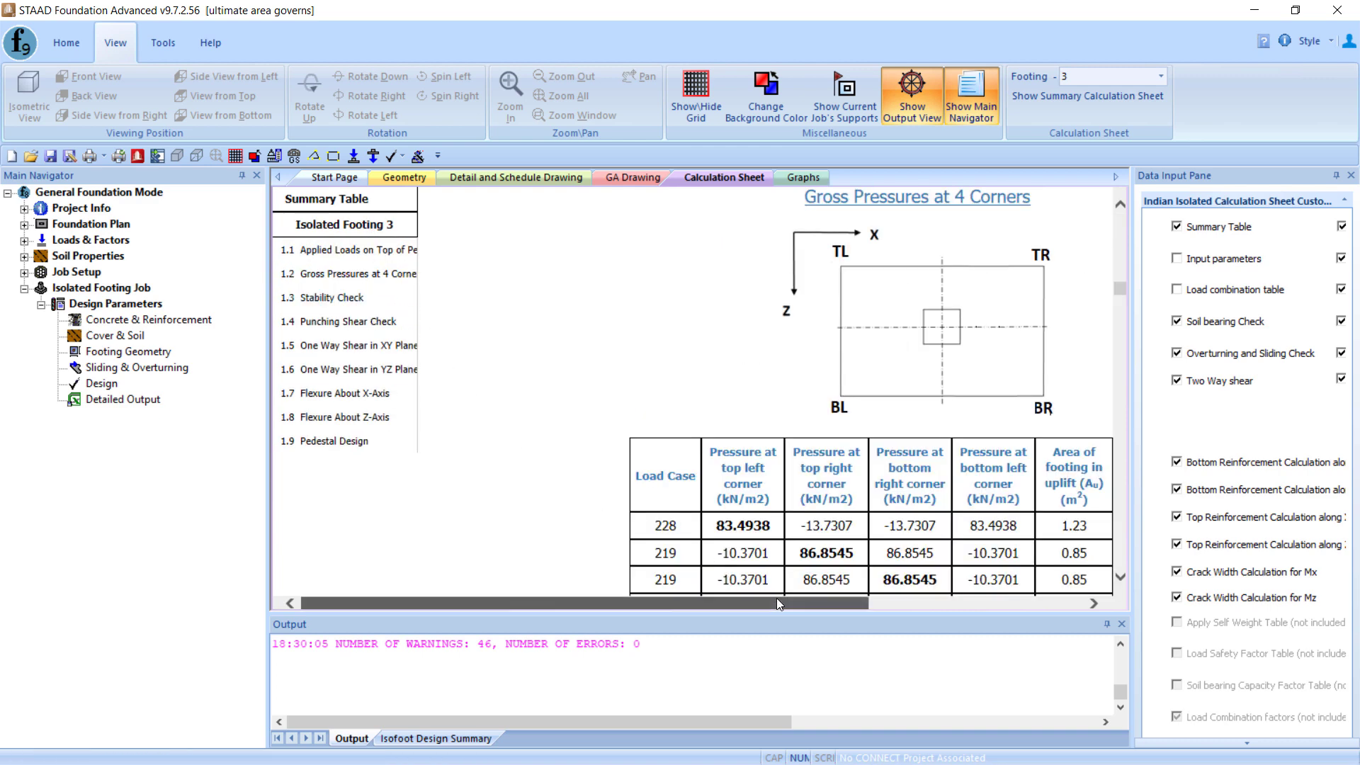
{"action": "left_click_drag", "start_coordinate": [777, 598], "coordinate": [901, 611]}
{"action": "scroll", "coordinate": [953, 461], "scroll_direction": "up", "scroll_amount": 10}
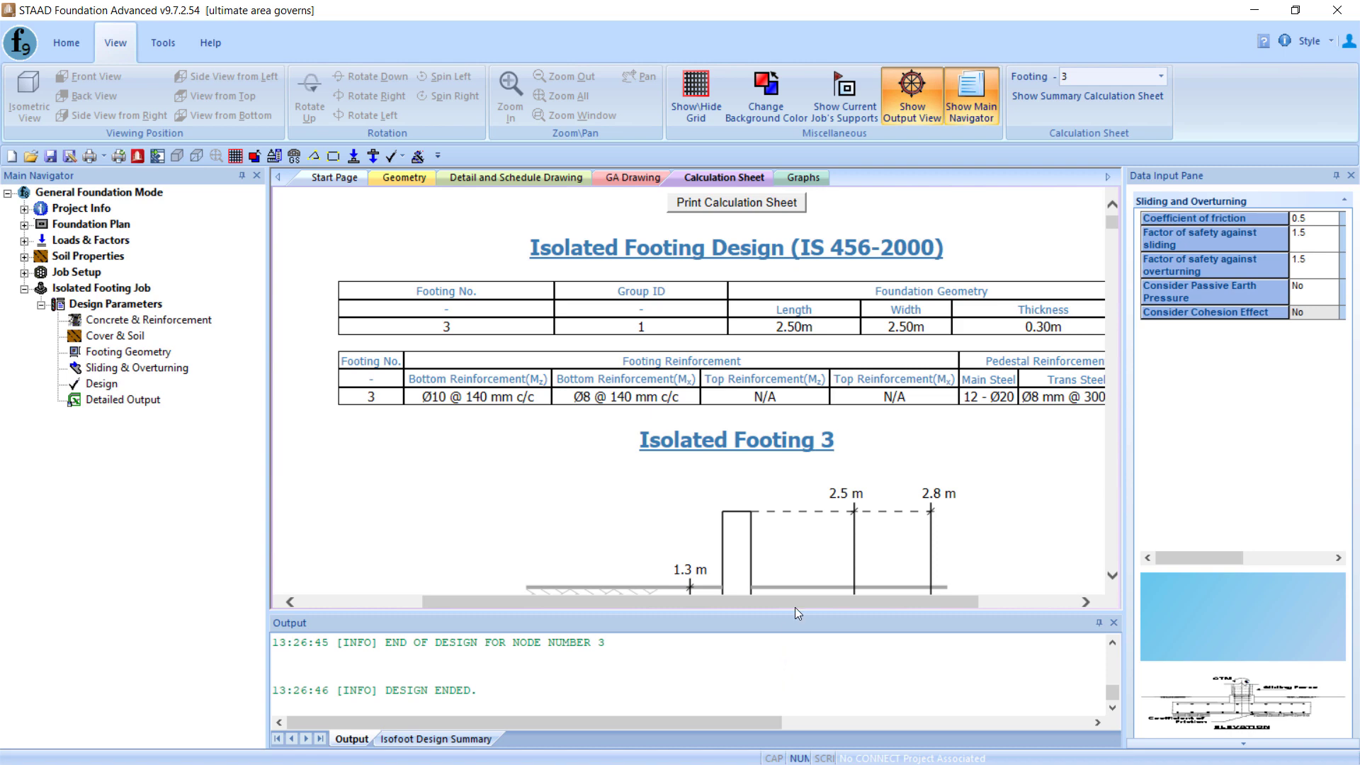
Enlarge the design output log and review its bearing capacity checks for the last ultimate load combinations, 121 to 123.
{"action": "left_click_drag", "start_coordinate": [792, 611], "coordinate": [783, 498]}
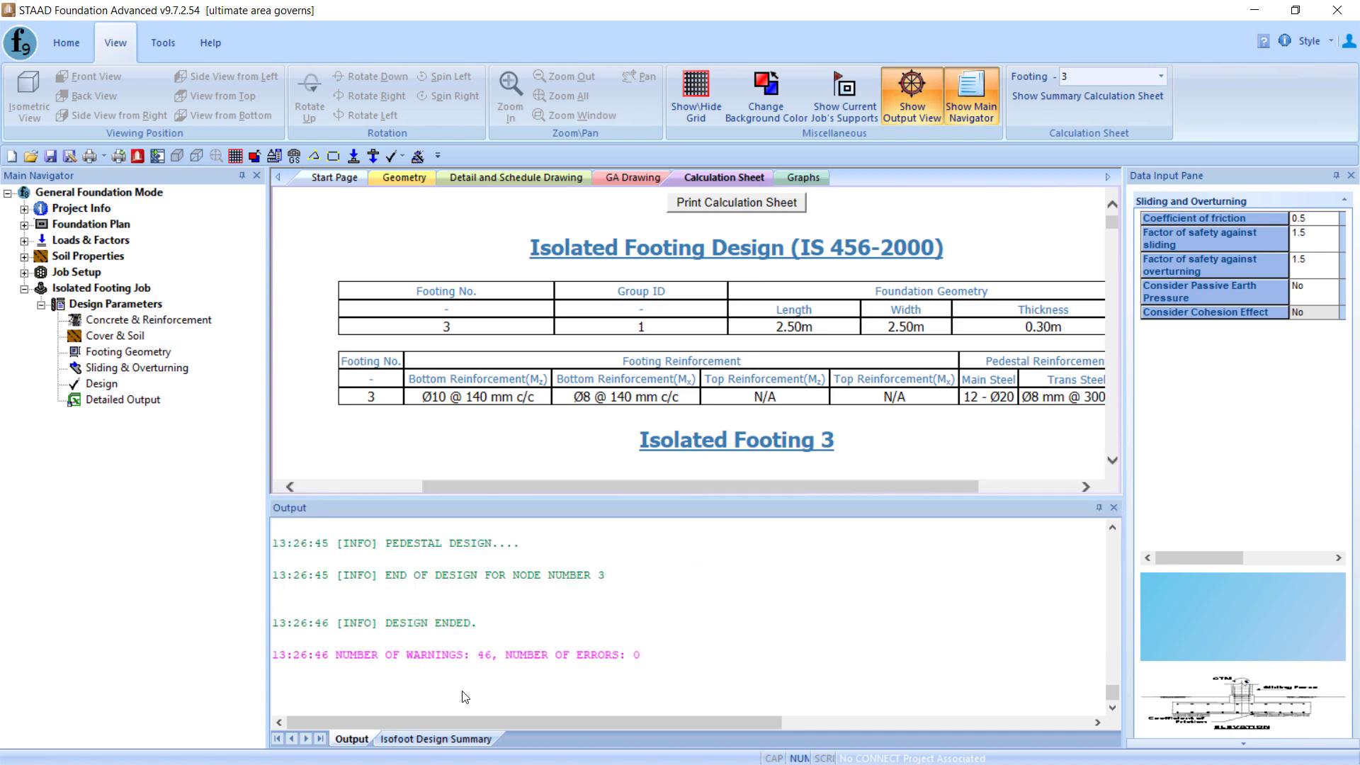
{"action": "scroll", "coordinate": [410, 667], "scroll_direction": "up", "scroll_amount": 3}
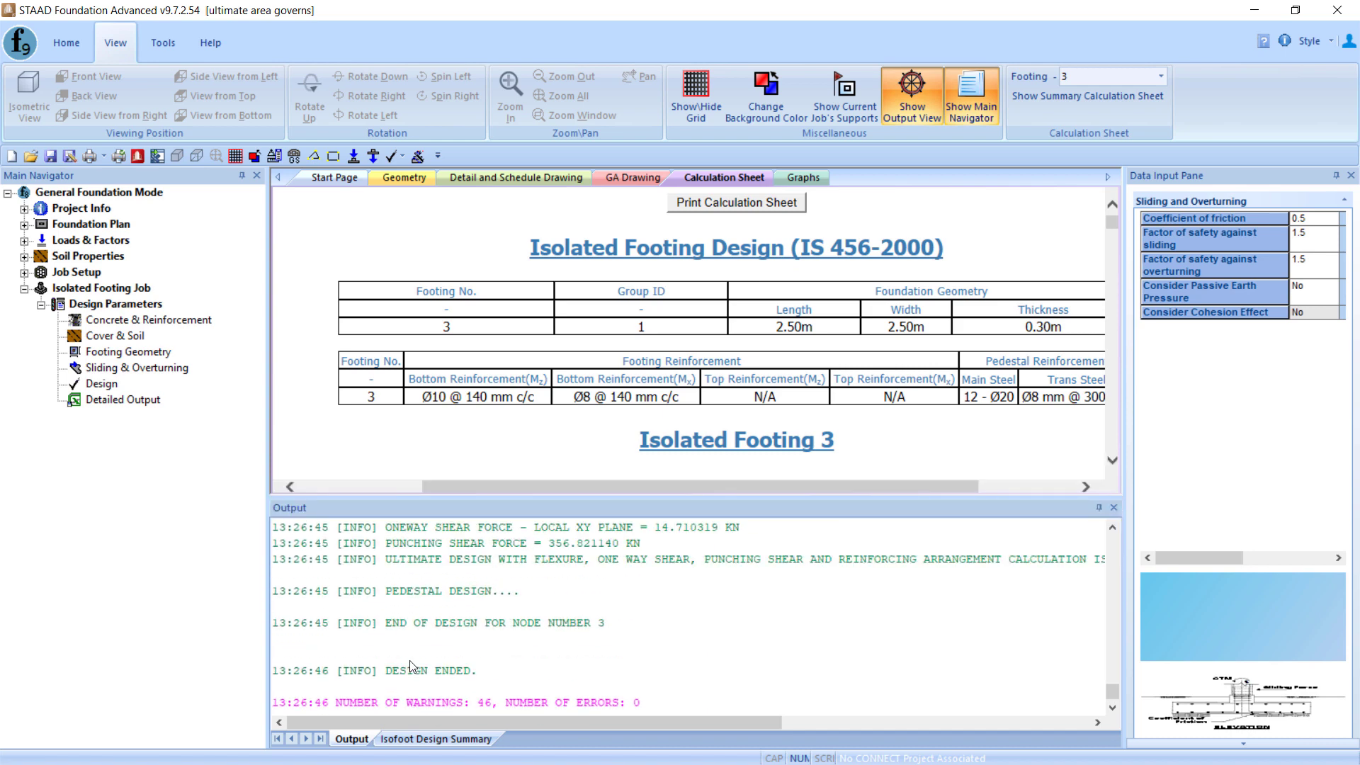
{"action": "scroll", "coordinate": [411, 666], "scroll_direction": "up", "scroll_amount": 1}
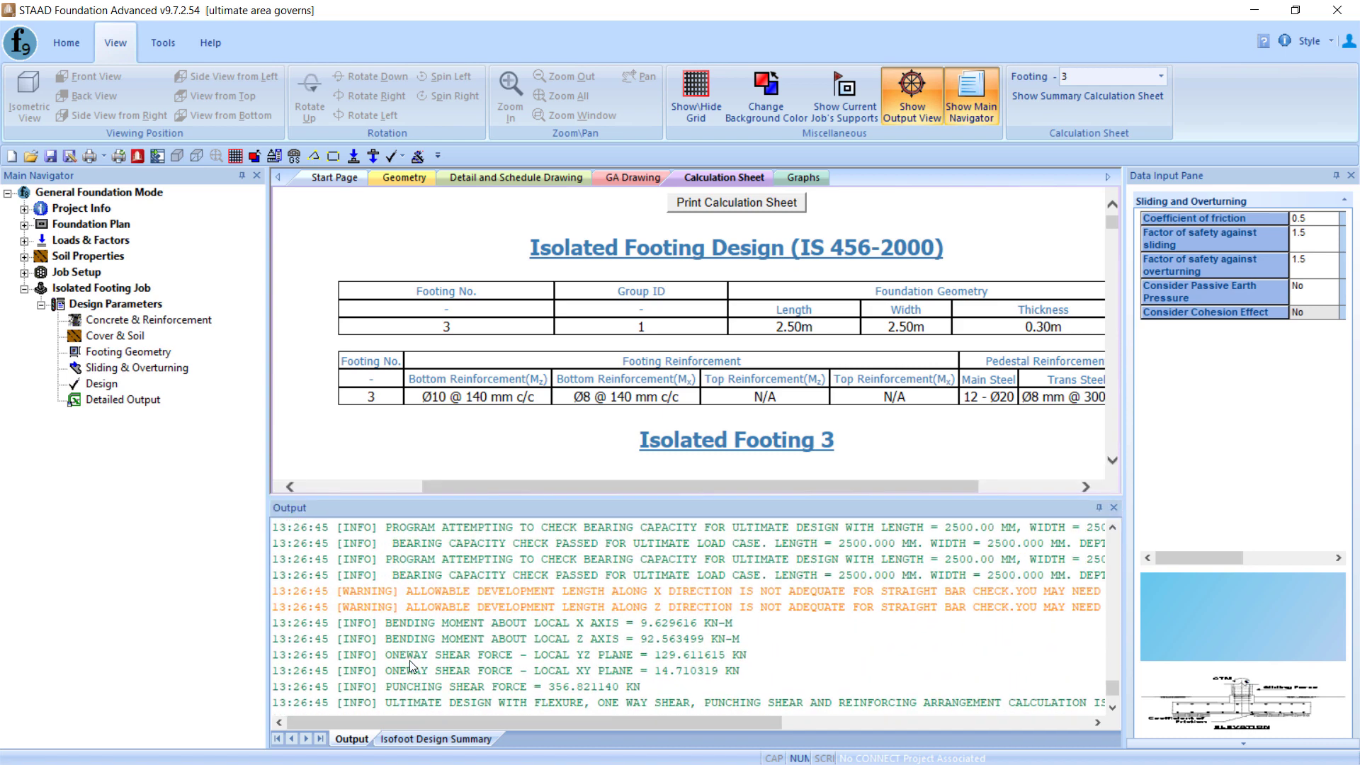
{"action": "scroll", "coordinate": [410, 660], "scroll_direction": "up", "scroll_amount": 2}
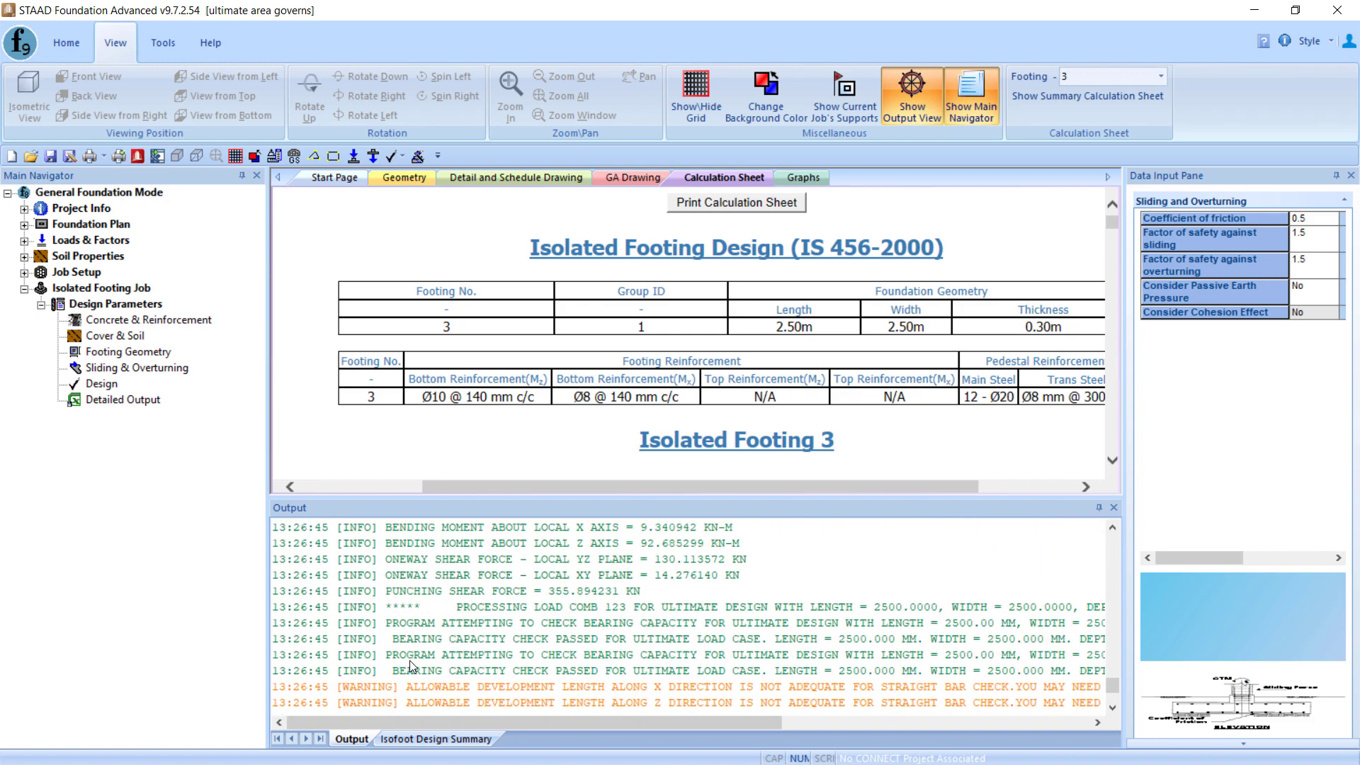
{"action": "scroll", "coordinate": [411, 659], "scroll_direction": "up", "scroll_amount": 3}
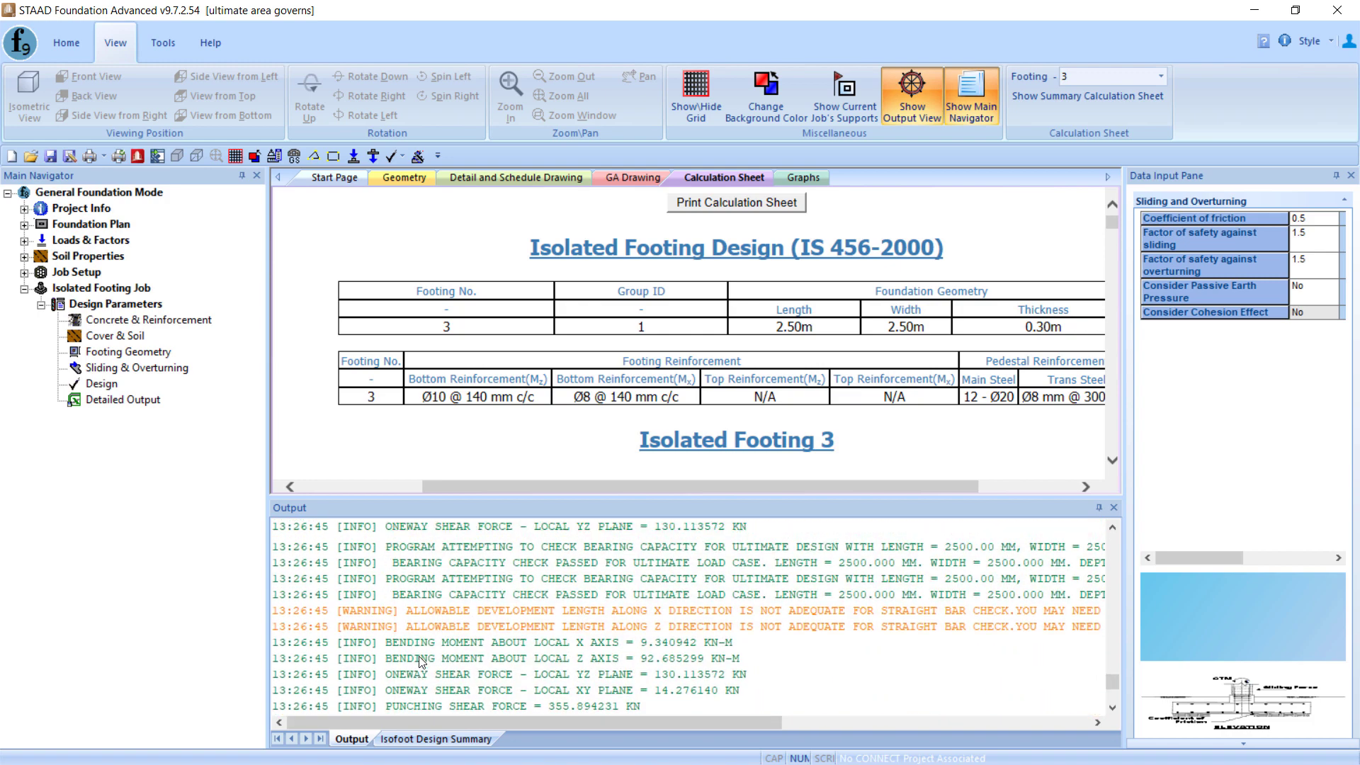
{"action": "scroll", "coordinate": [418, 656], "scroll_direction": "up", "scroll_amount": 5}
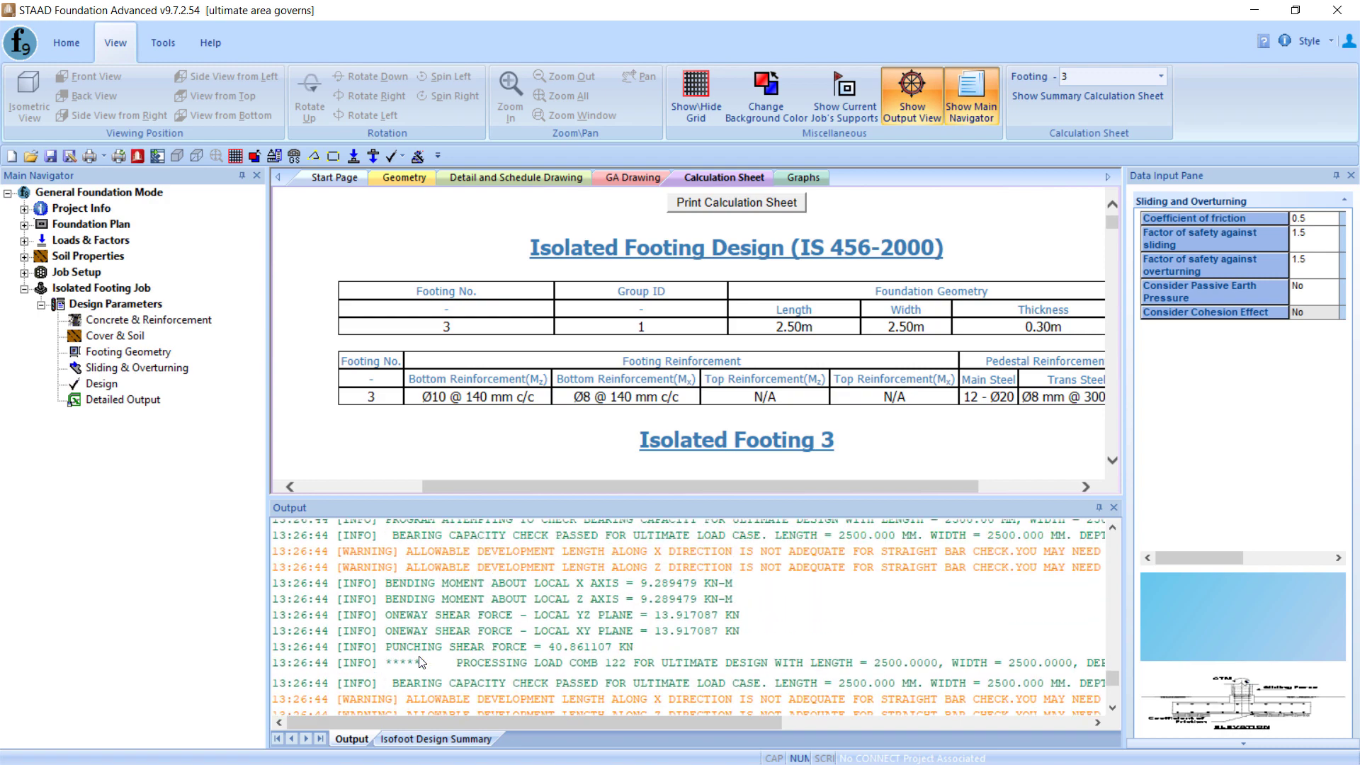
{"action": "scroll", "coordinate": [428, 660], "scroll_direction": "up", "scroll_amount": 2}
Save the design output log as the text file SFA_output in the Test files folder.
{"action": "right_click", "coordinate": [625, 597]}
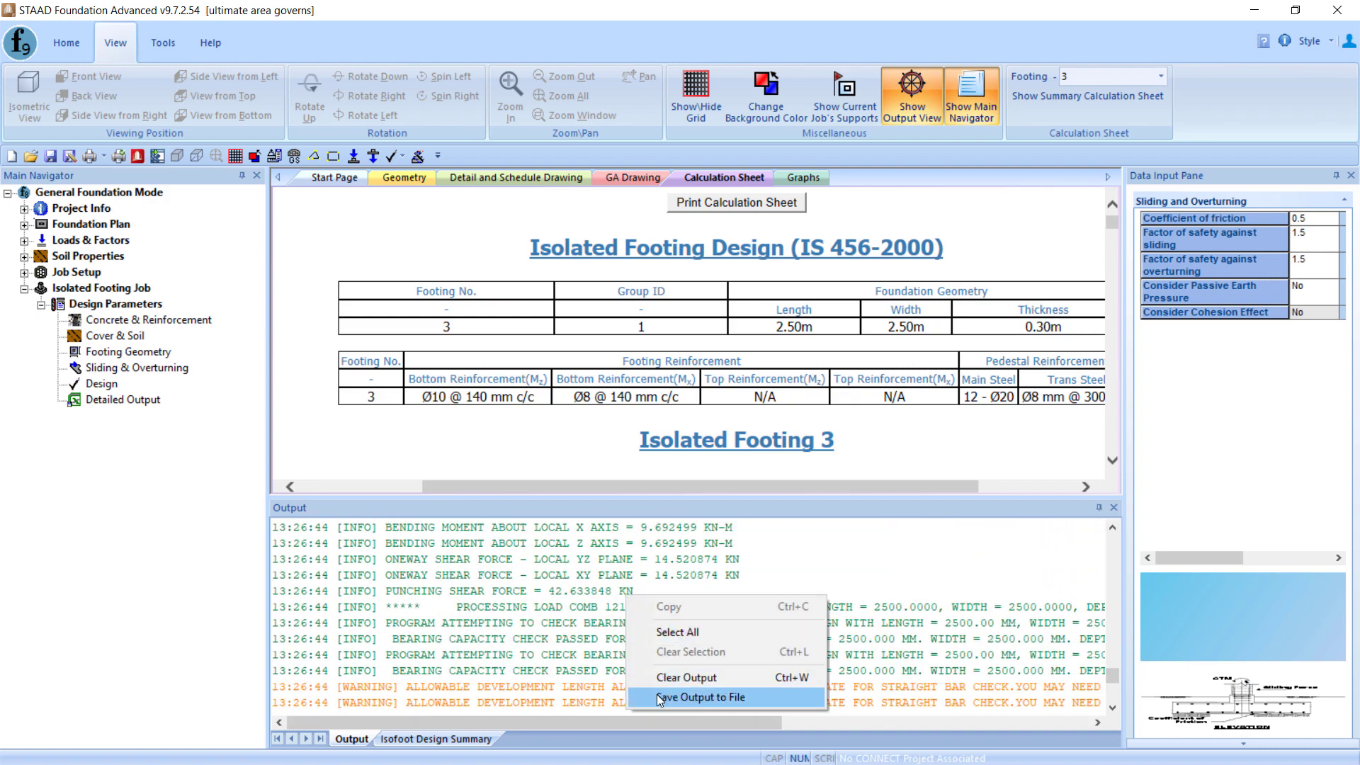
{"action": "left_click", "coordinate": [657, 696]}
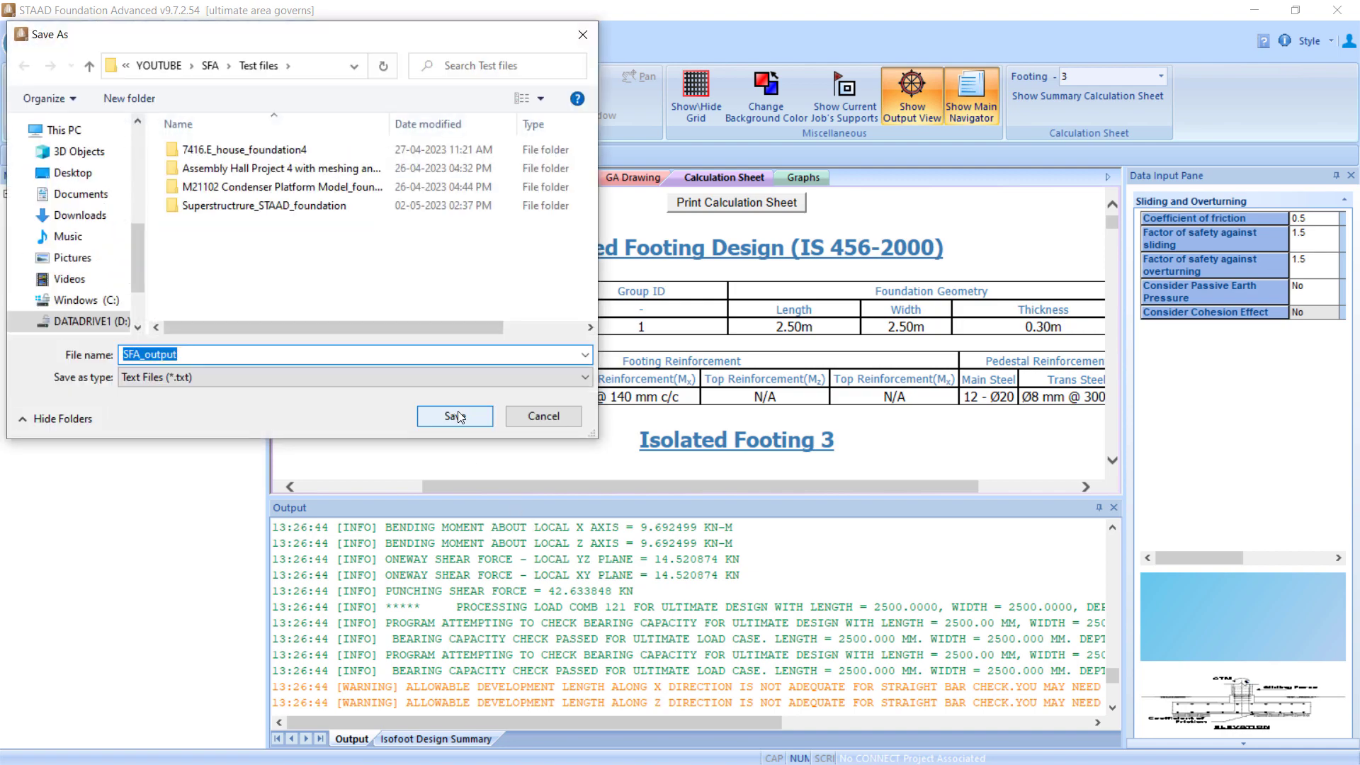
{"action": "left_click", "coordinate": [459, 417]}
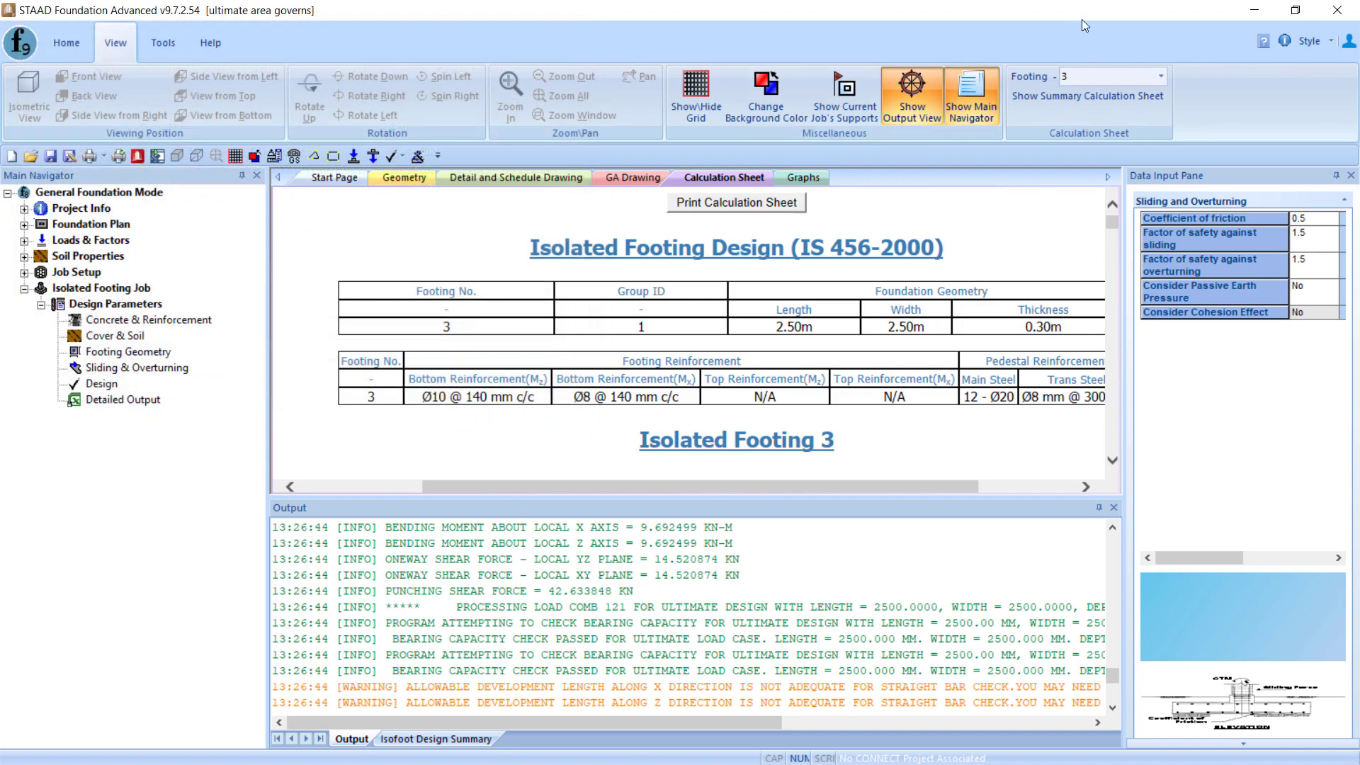
Switch to File Explorer and open the SFA_output text file from the Test files folder in Notepad++.
{"action": "left_click", "coordinate": [1254, 10]}
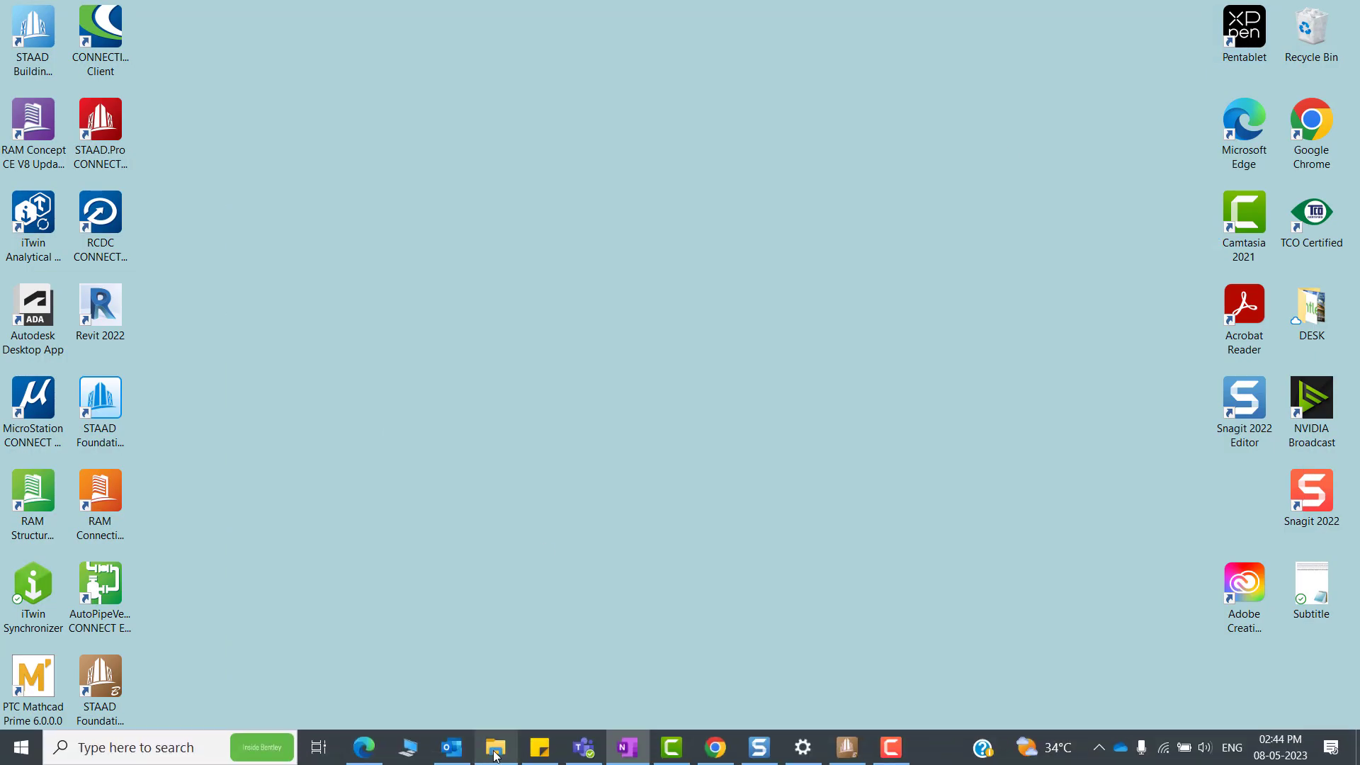
{"action": "left_click", "coordinate": [497, 754]}
{"action": "left_click", "coordinate": [202, 414]}
{"action": "right_click", "coordinate": [203, 417]}
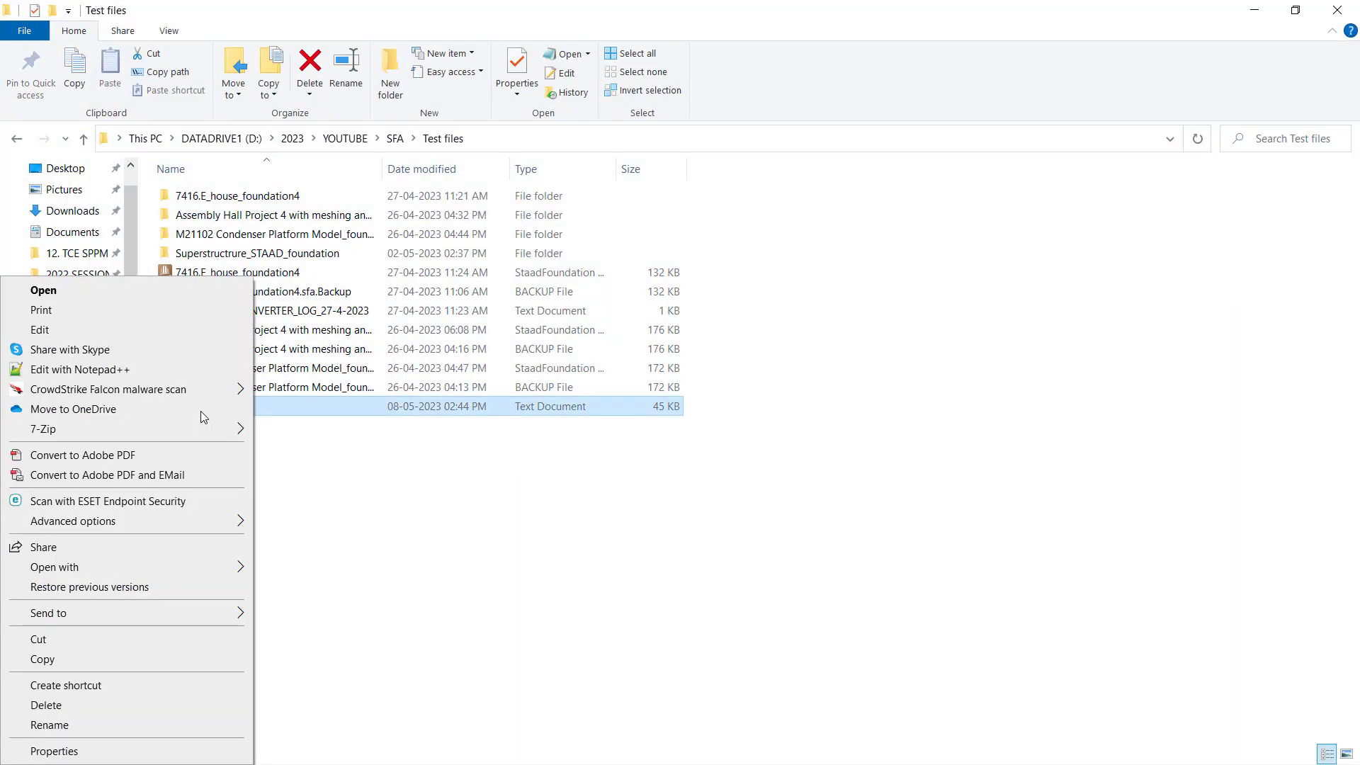
{"action": "left_click", "coordinate": [185, 368]}
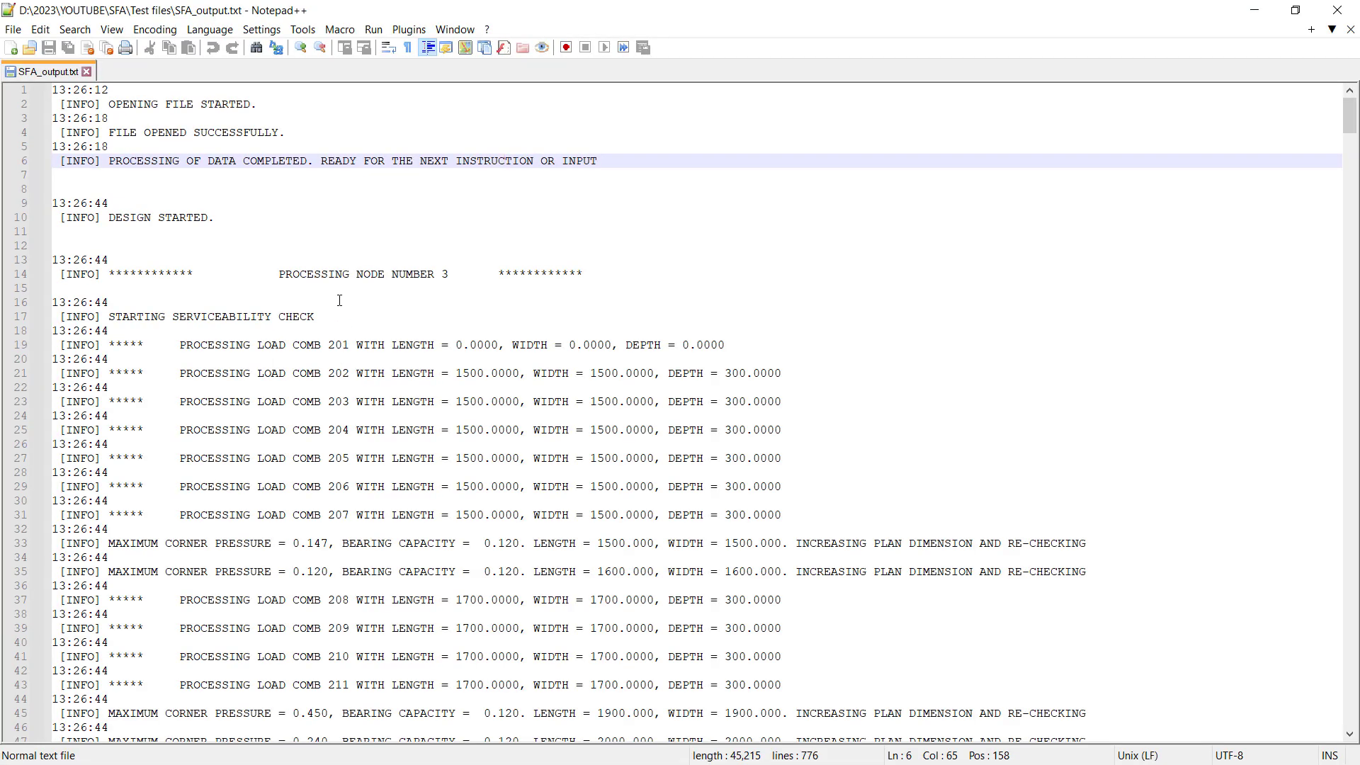
Trace the footing dimensions through the serviceability check in the log, comparing load combinations 202, 207 and 208.
{"action": "left_click", "coordinate": [235, 317]}
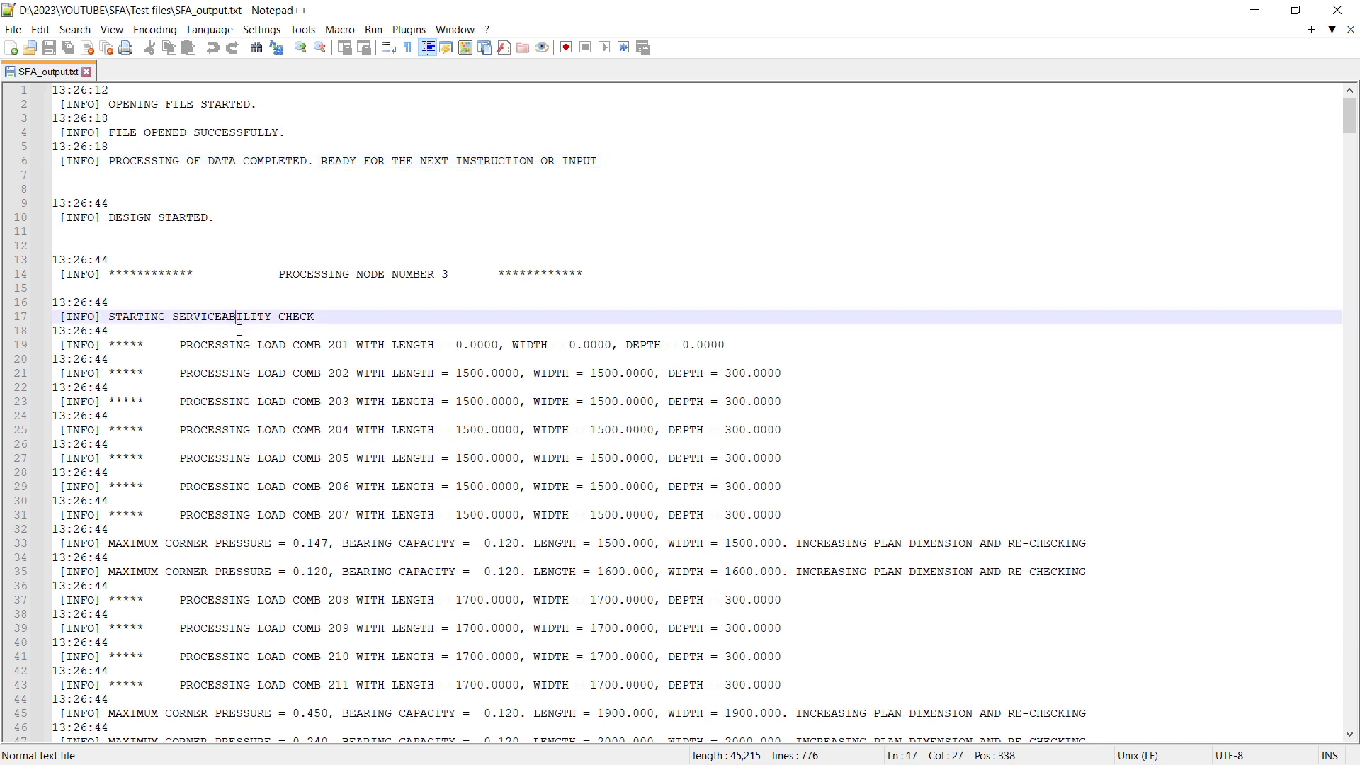
{"action": "left_click", "coordinate": [327, 373]}
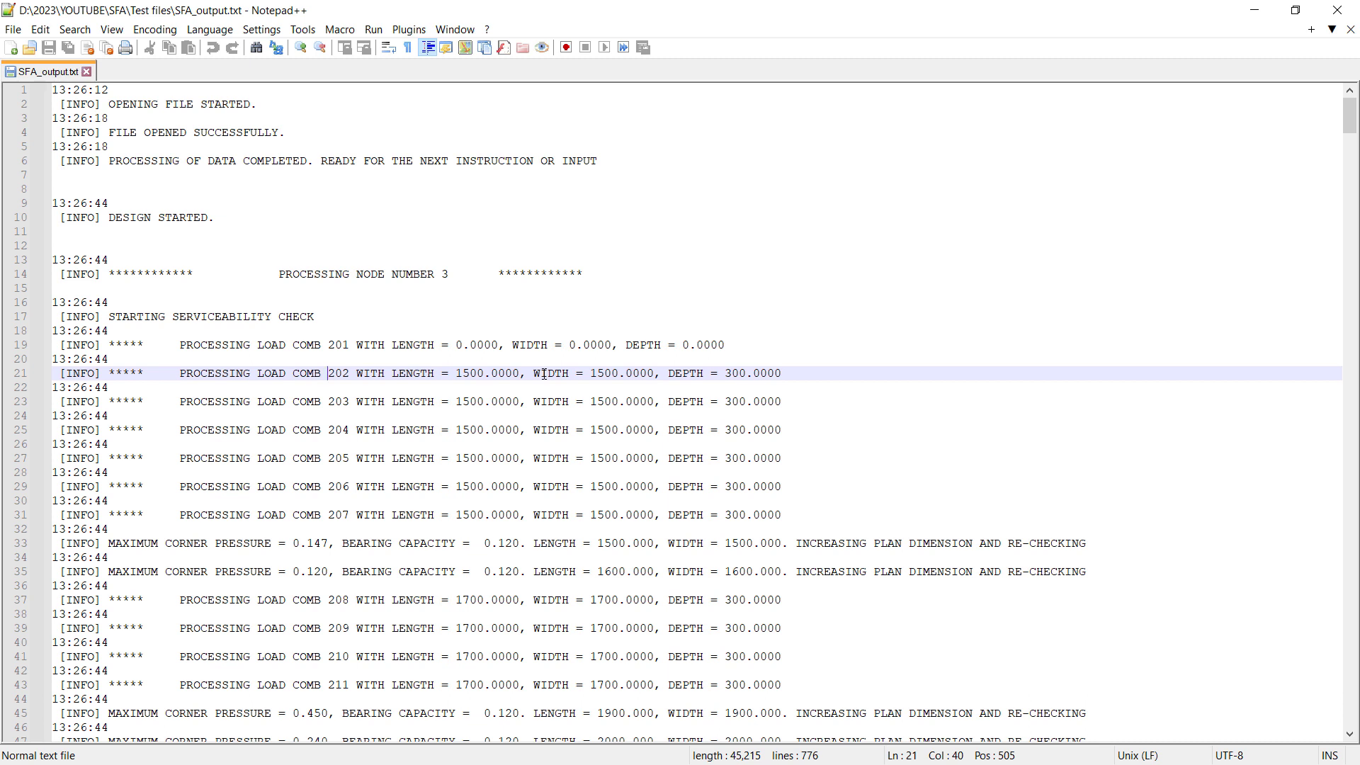
{"action": "left_click", "coordinate": [475, 515]}
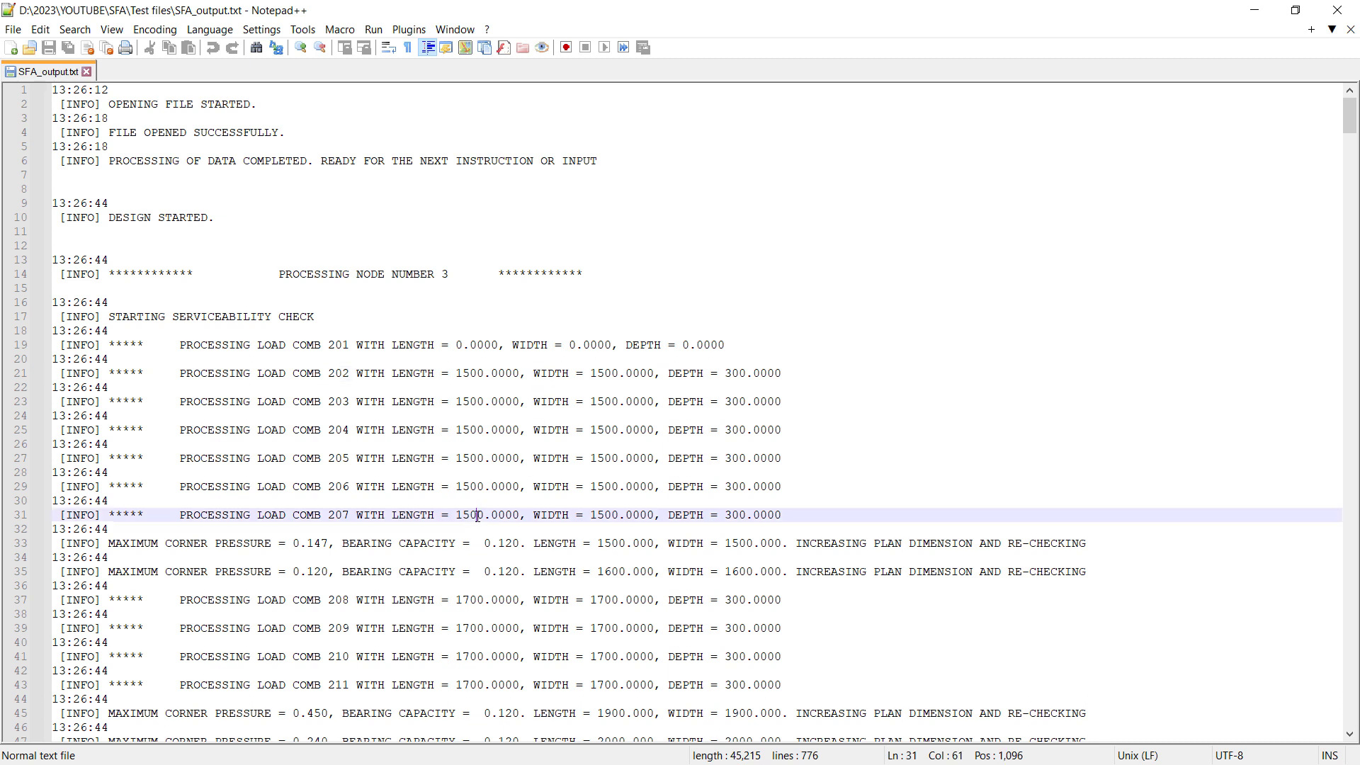
{"action": "left_click", "coordinate": [484, 600]}
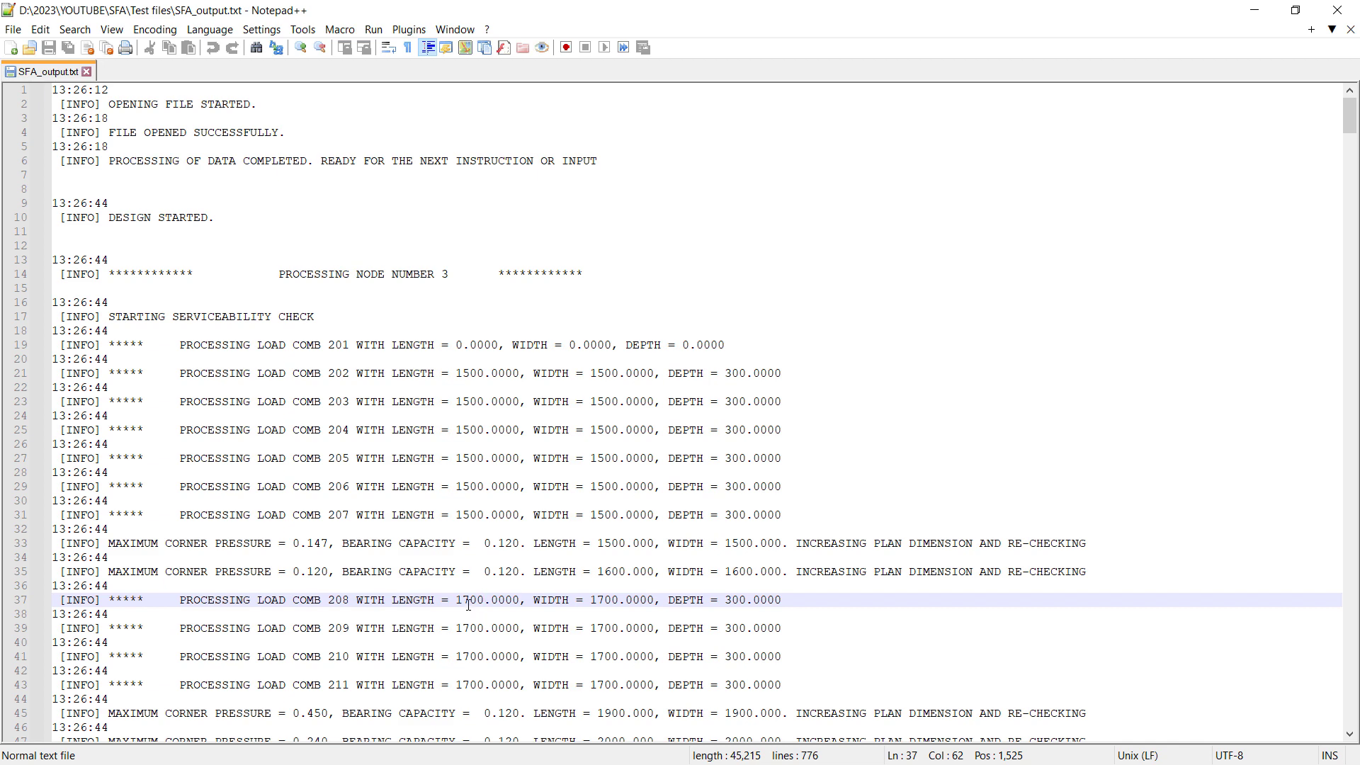
Follow the plan dimension increases in the serviceability check from load combination 208 through 211 and 212.
{"action": "scroll", "coordinate": [469, 604], "scroll_direction": "down", "scroll_amount": 2}
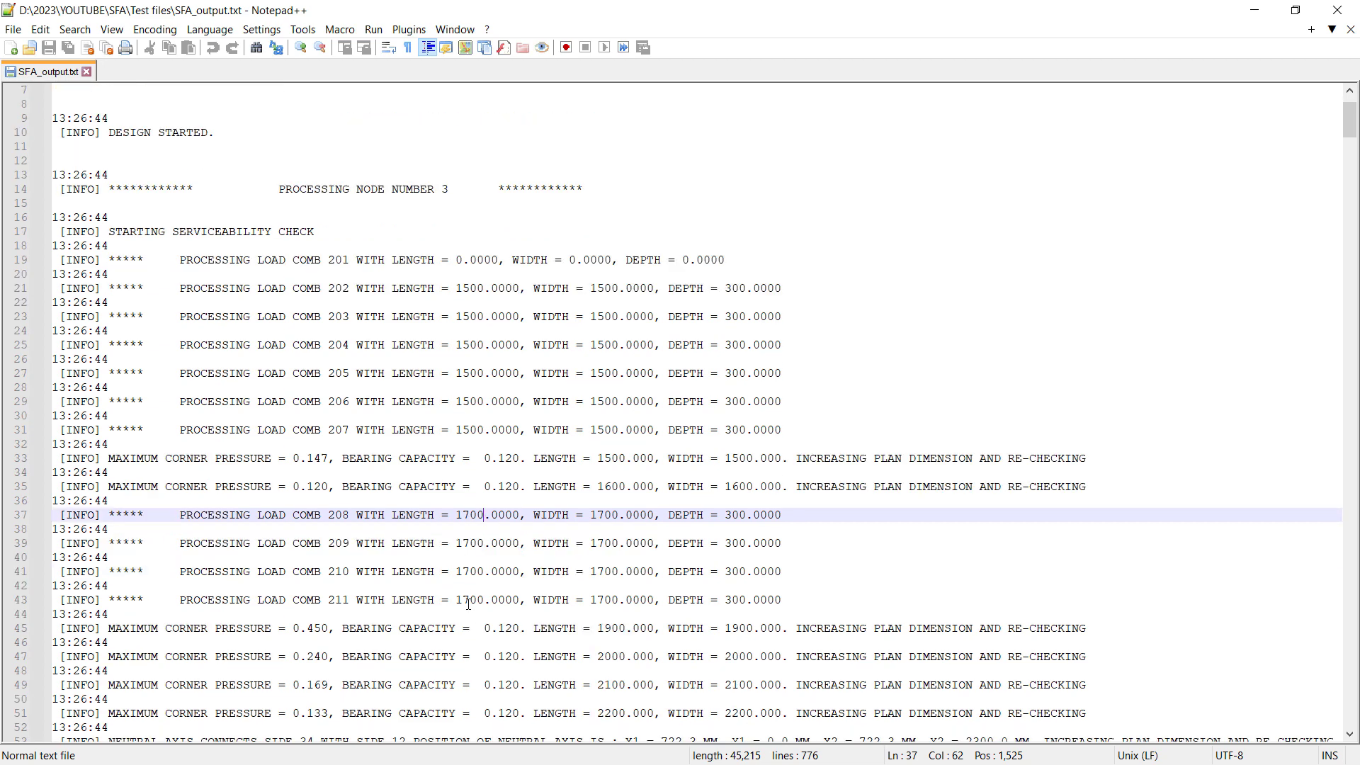
{"action": "scroll", "coordinate": [469, 605], "scroll_direction": "down", "scroll_amount": 1}
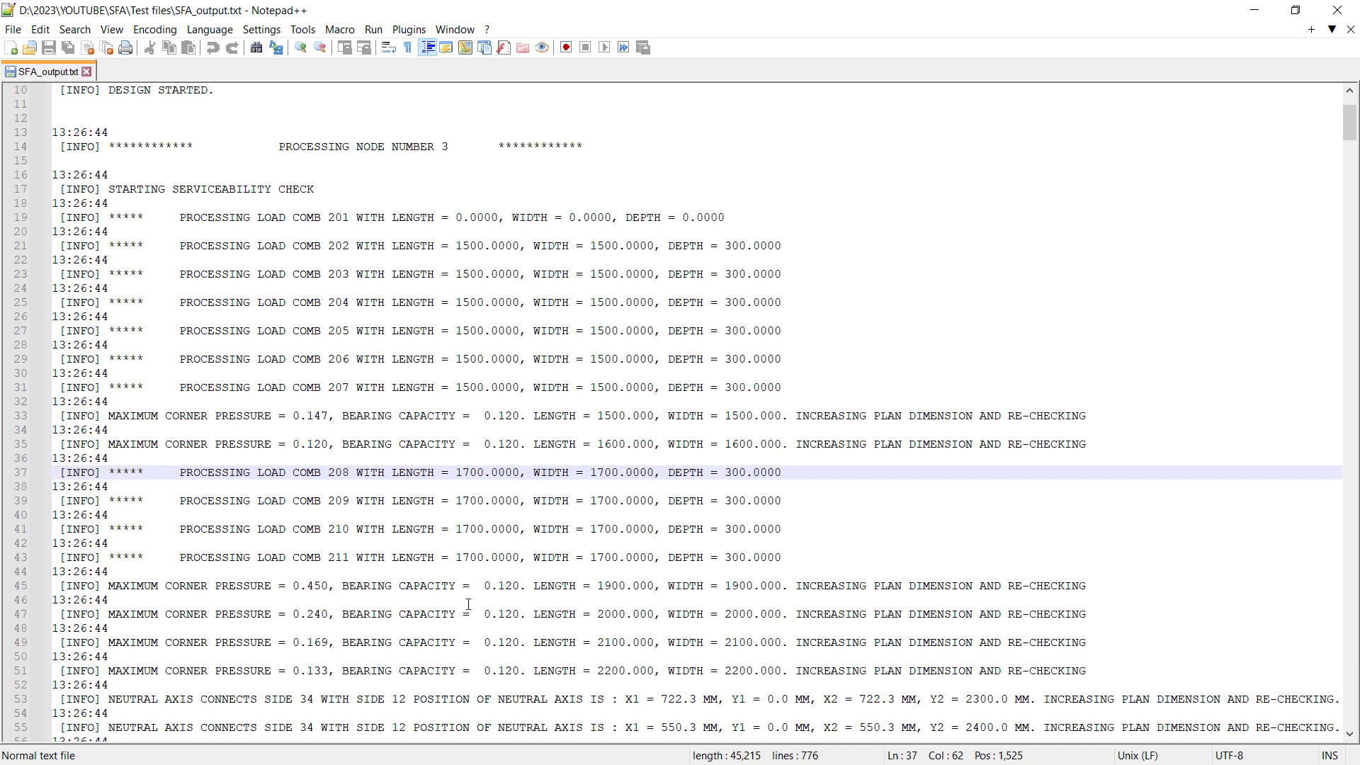
{"action": "left_click", "coordinate": [380, 556]}
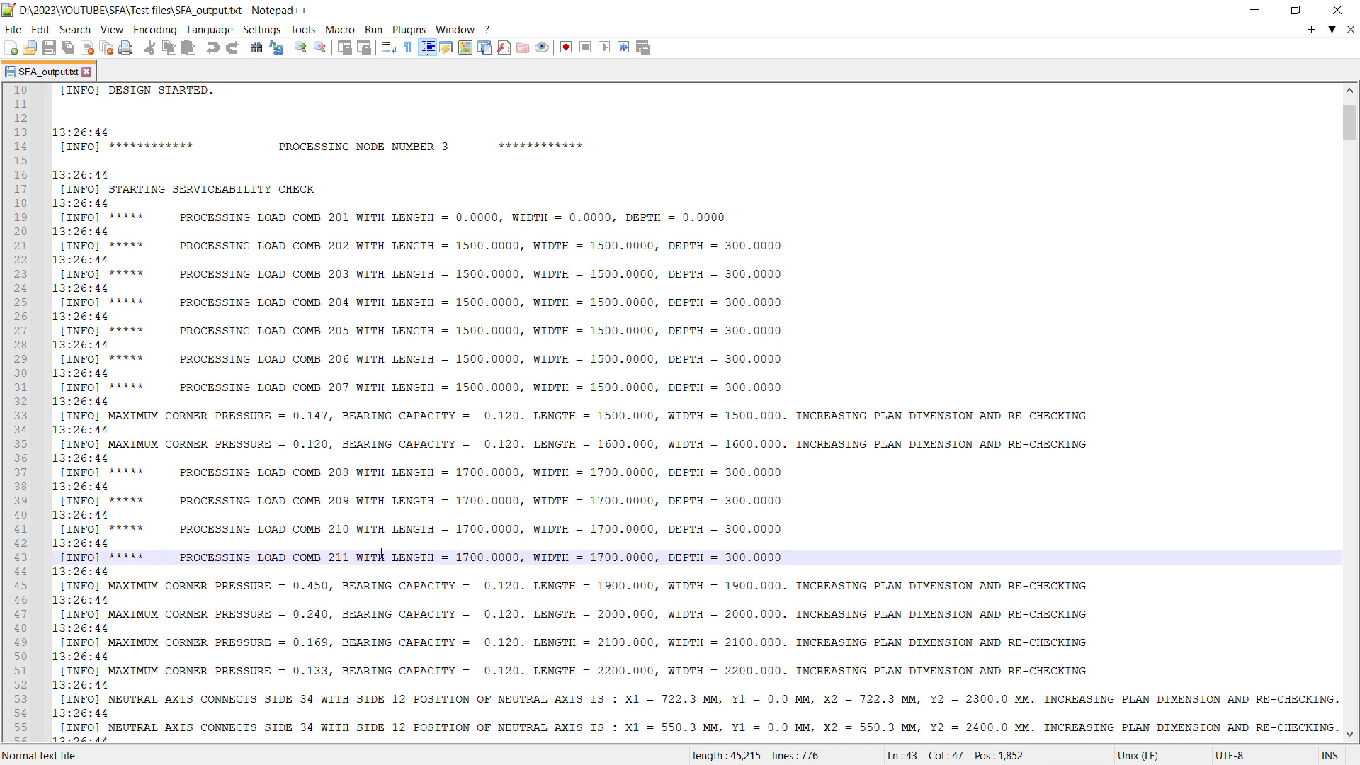
{"action": "scroll", "coordinate": [380, 553], "scroll_direction": "down", "scroll_amount": 3}
{"action": "left_click", "coordinate": [425, 623]}
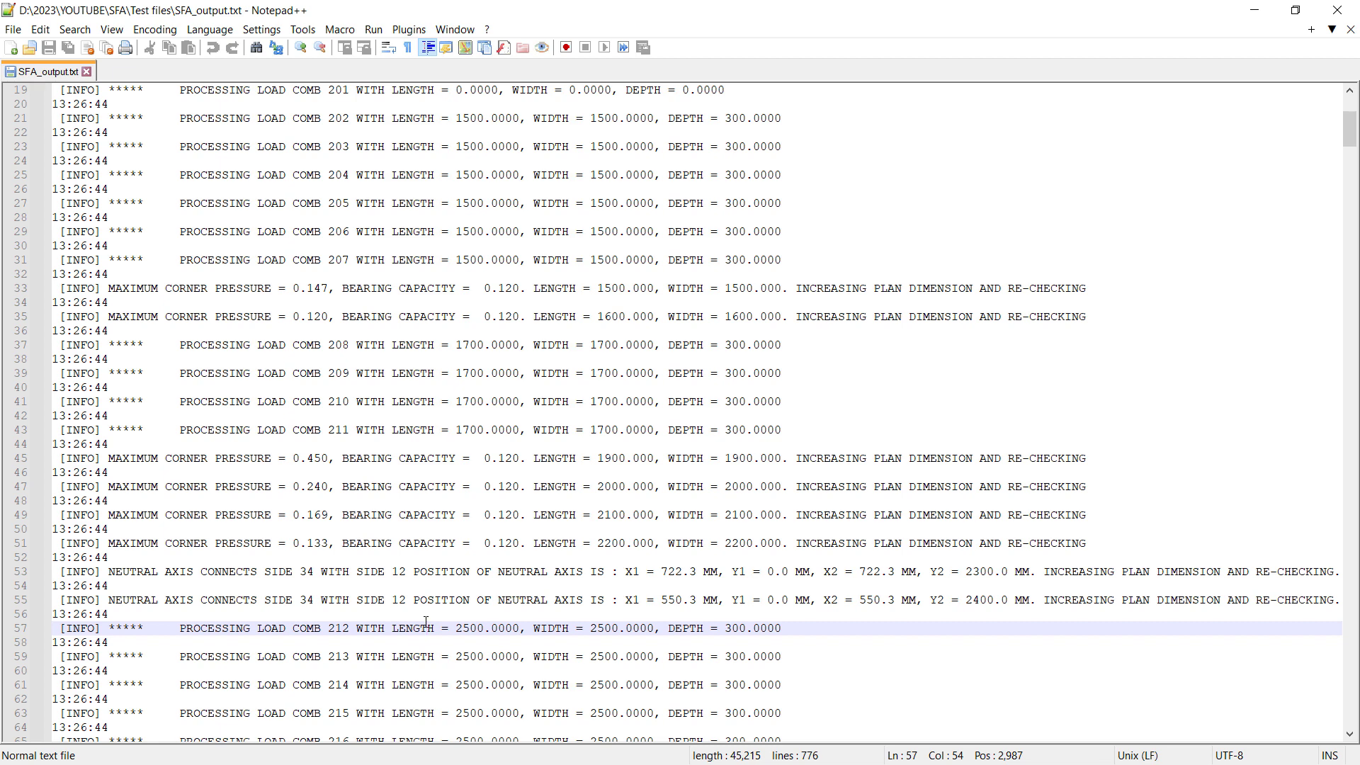
{"action": "scroll", "coordinate": [428, 621], "scroll_direction": "down", "scroll_amount": 7}
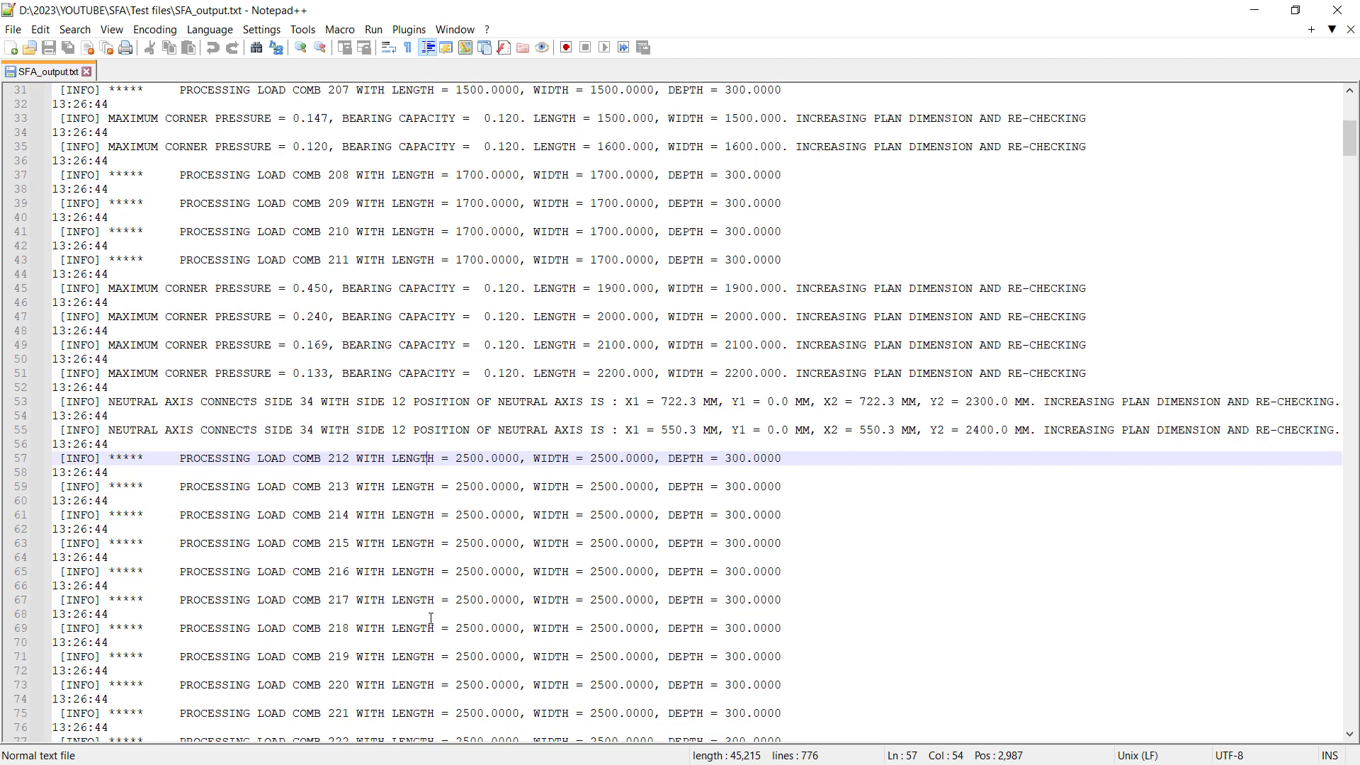
Review the sliding/overturning and corner pressure checks for load combinations 201 to 228 in the log.
{"action": "scroll", "coordinate": [430, 620], "scroll_direction": "down", "scroll_amount": 5}
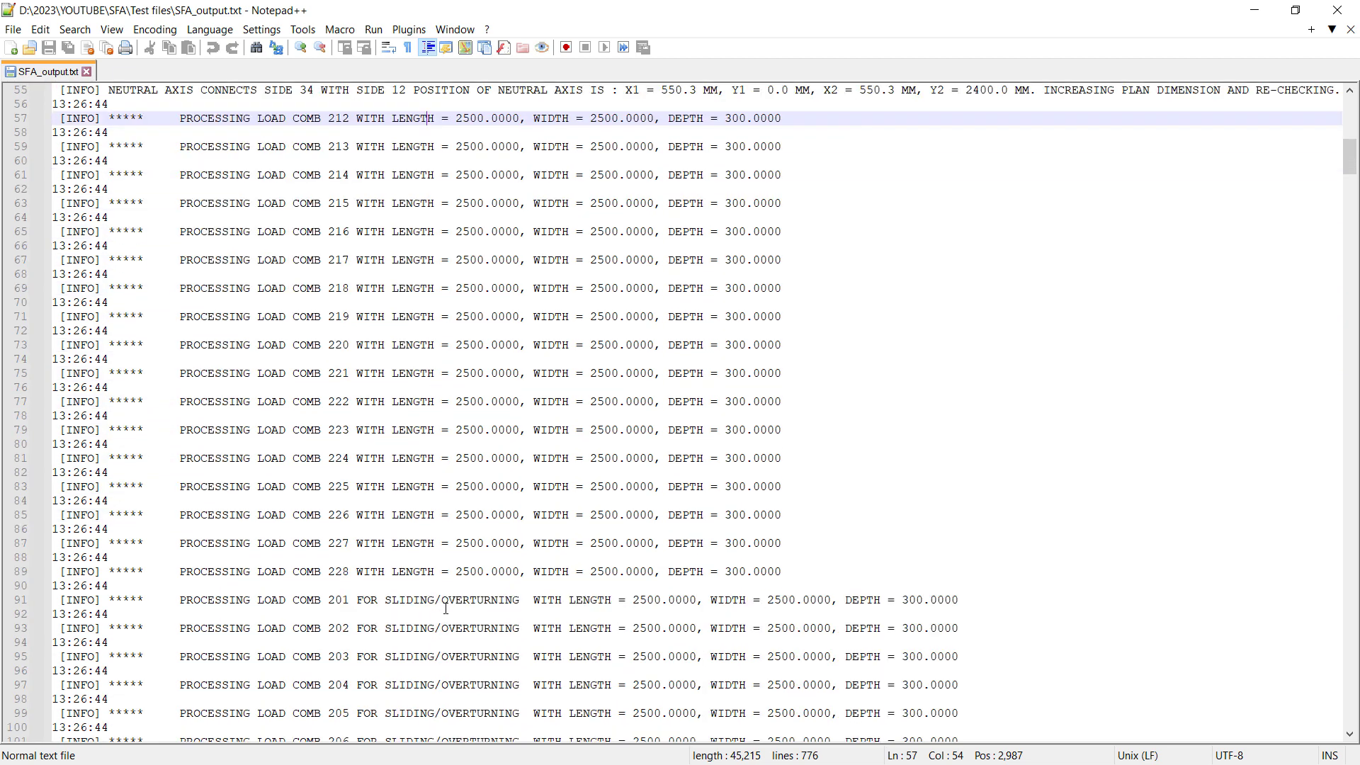
{"action": "left_click", "coordinate": [453, 601]}
{"action": "left_click", "coordinate": [445, 629]}
{"action": "left_click", "coordinate": [443, 657]}
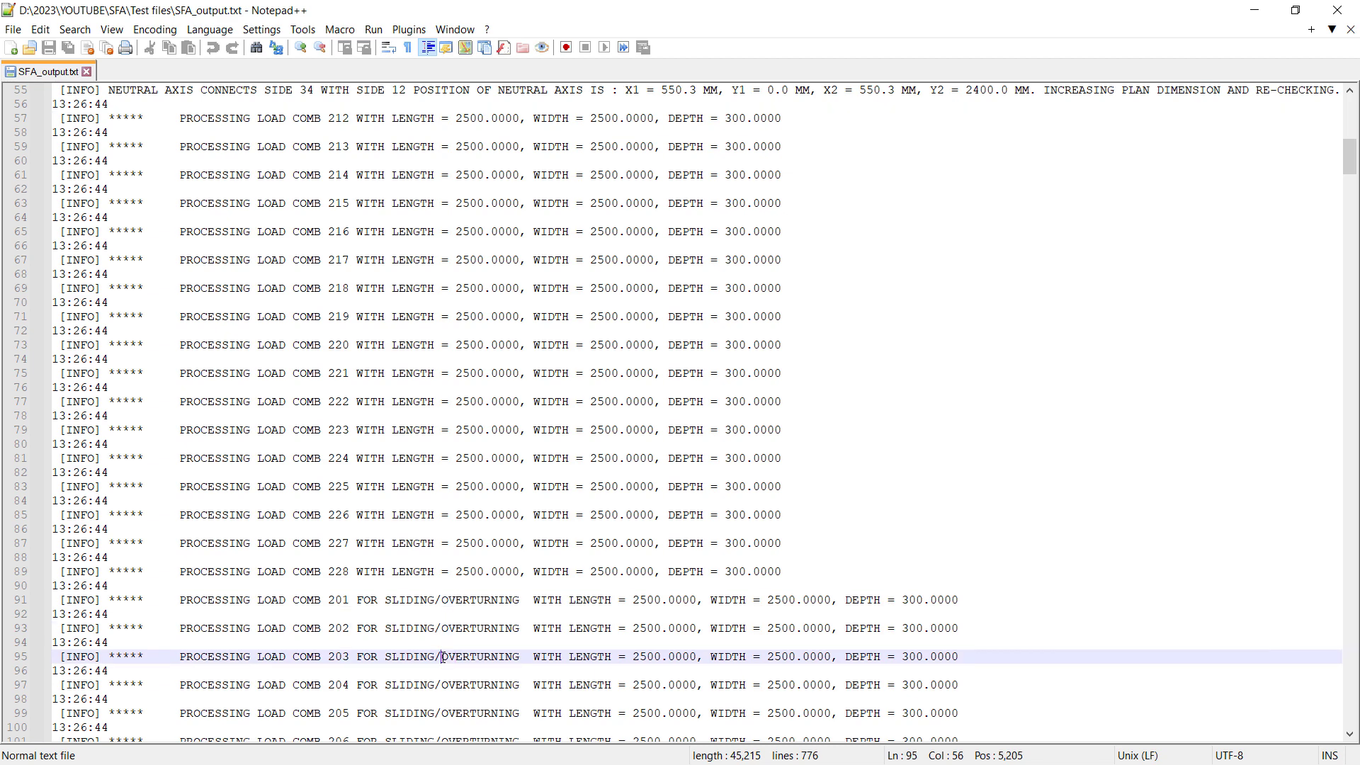
{"action": "scroll", "coordinate": [443, 658], "scroll_direction": "down", "scroll_amount": 6}
{"action": "scroll", "coordinate": [443, 658], "scroll_direction": "down", "scroll_amount": 11}
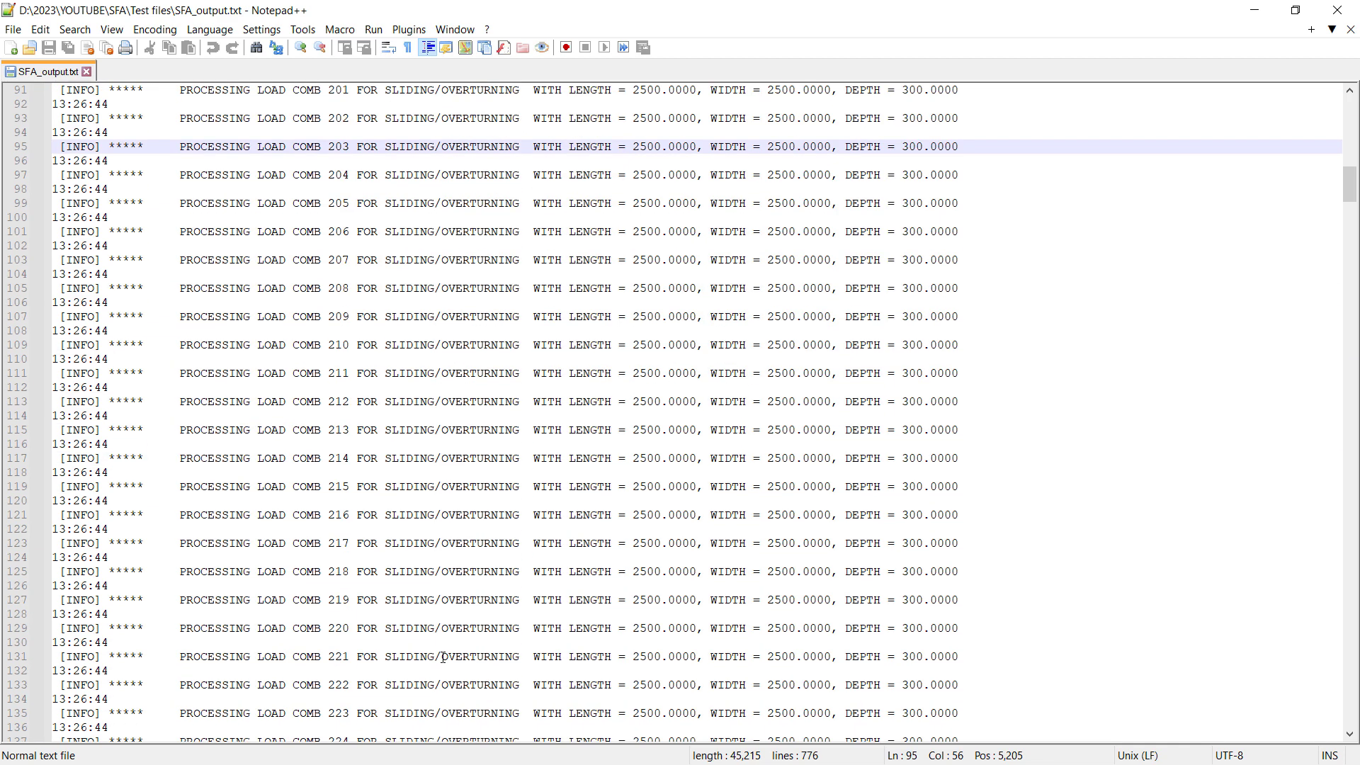
{"action": "scroll", "coordinate": [443, 658], "scroll_direction": "down", "scroll_amount": 11}
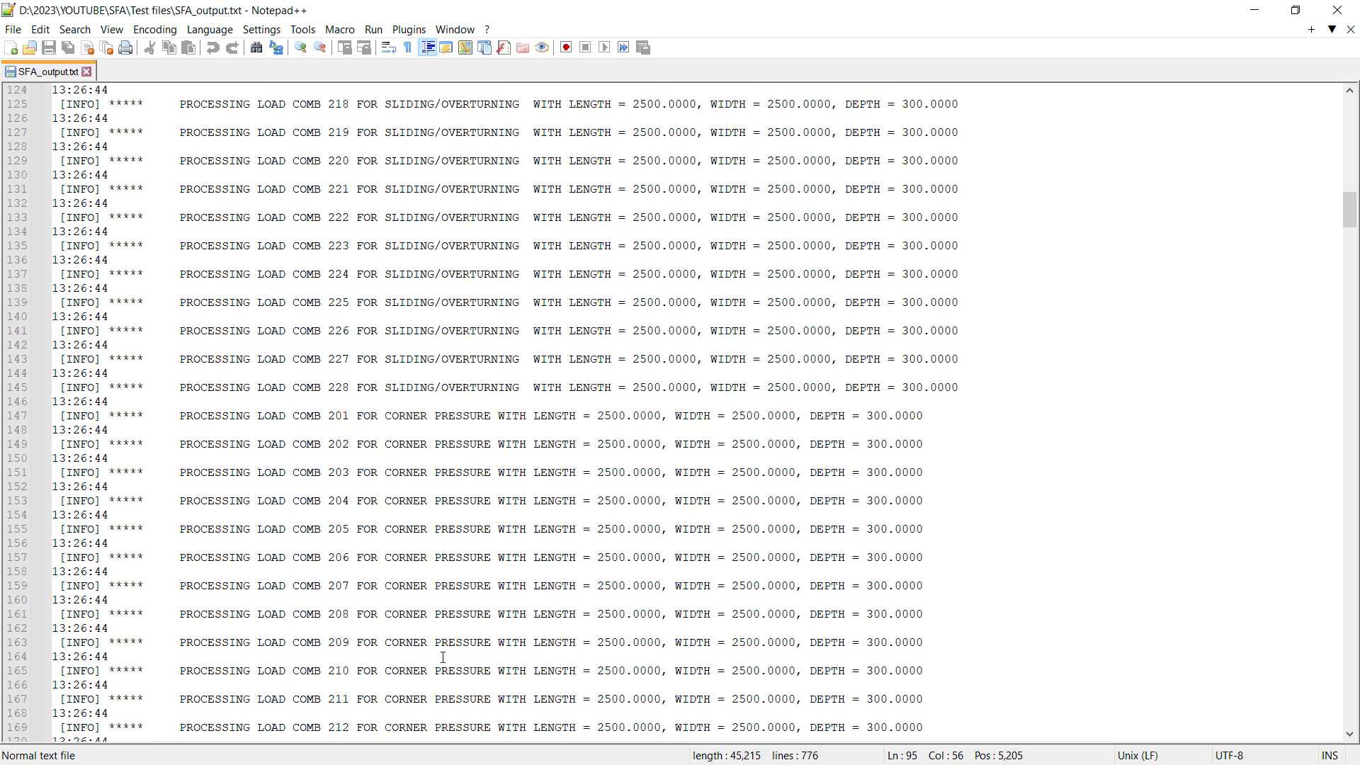
{"action": "scroll", "coordinate": [443, 657], "scroll_direction": "down", "scroll_amount": 12}
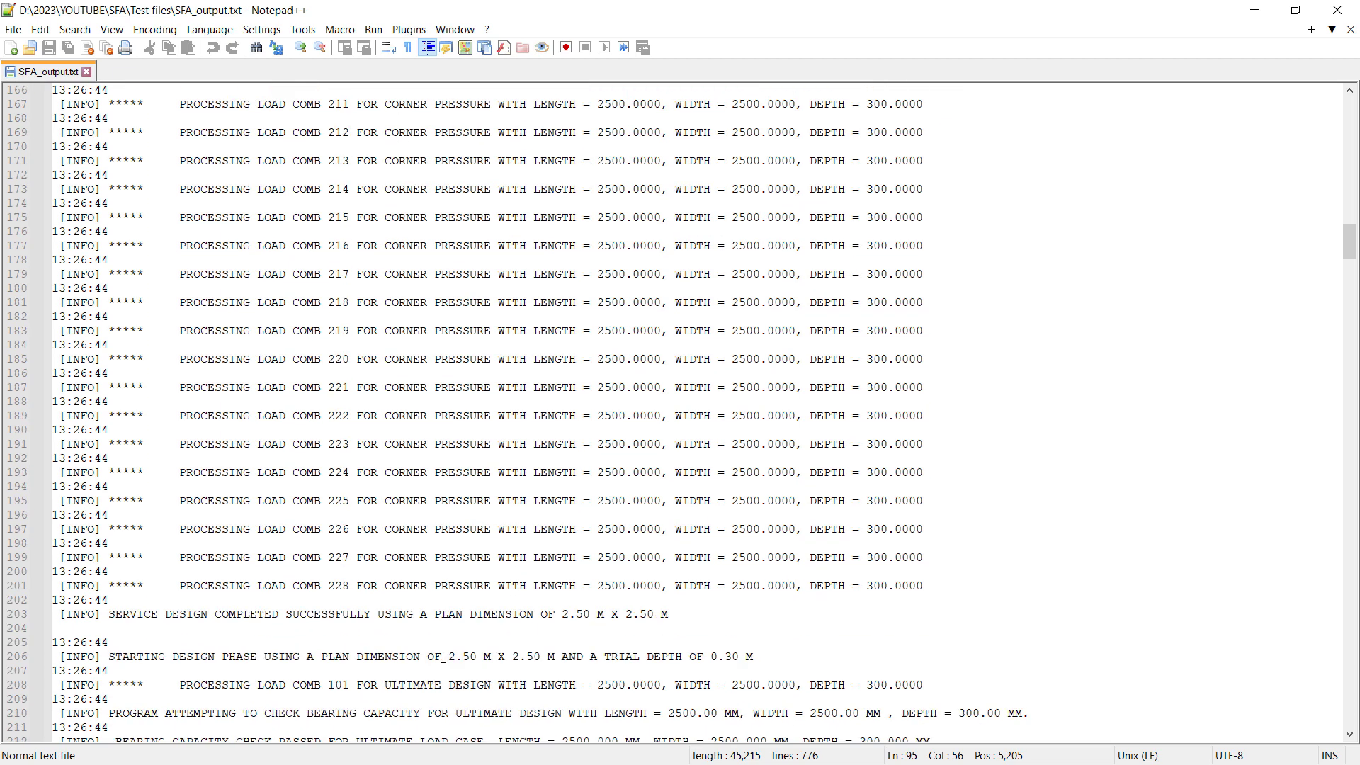
Examine the bending moments, one-way shear and punching shear forces in the ultimate design of load combinations 101 and 102.
{"action": "scroll", "coordinate": [442, 657], "scroll_direction": "down", "scroll_amount": 3}
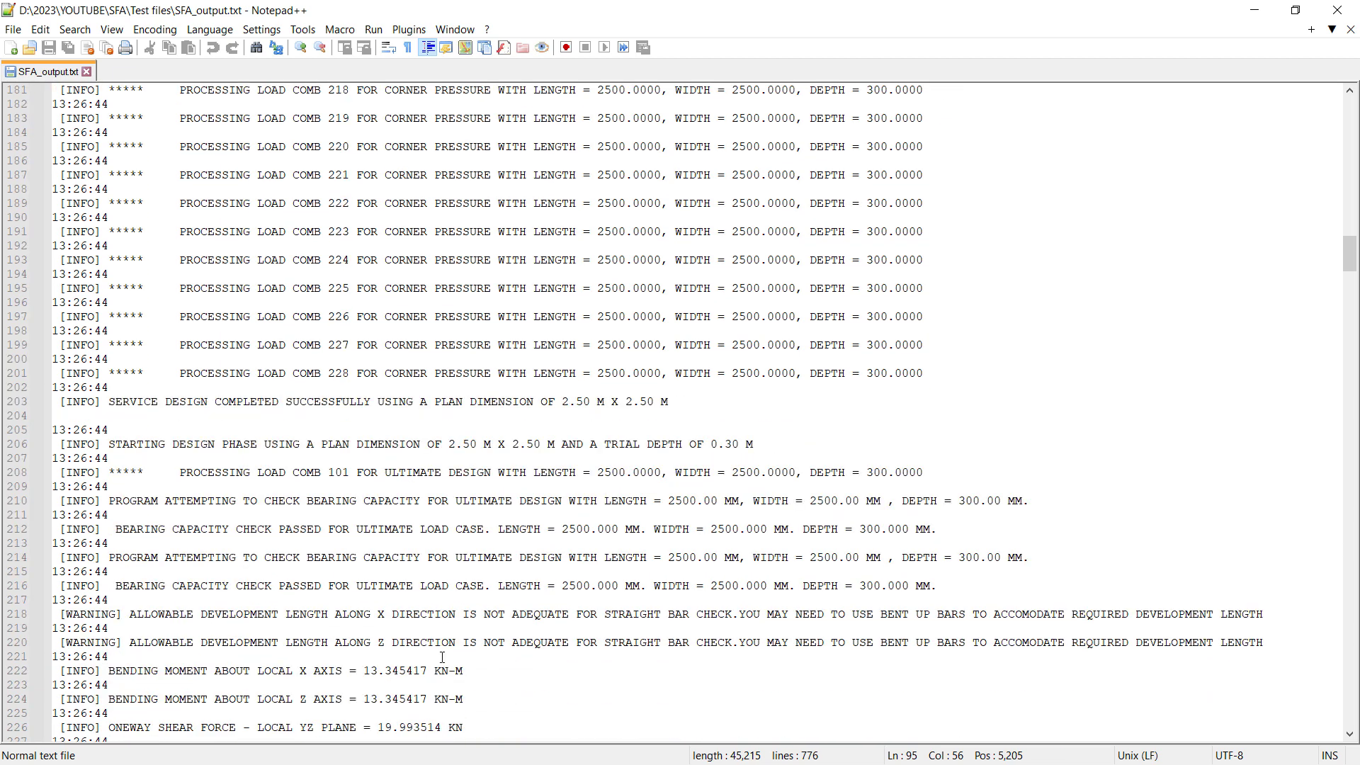
{"action": "left_click", "coordinate": [328, 657]}
{"action": "scroll", "coordinate": [328, 657], "scroll_direction": "down", "scroll_amount": 3}
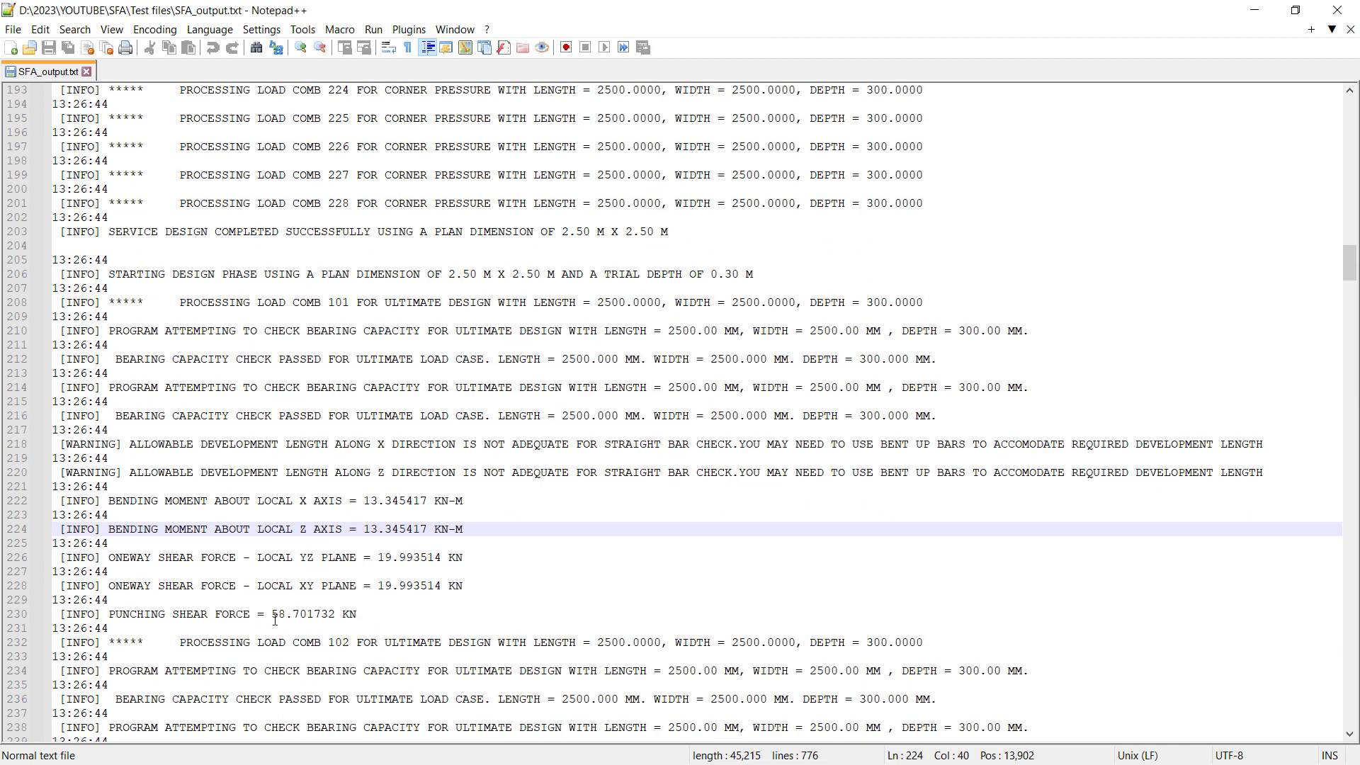
{"action": "left_click", "coordinate": [253, 595]}
{"action": "left_click", "coordinate": [295, 615]}
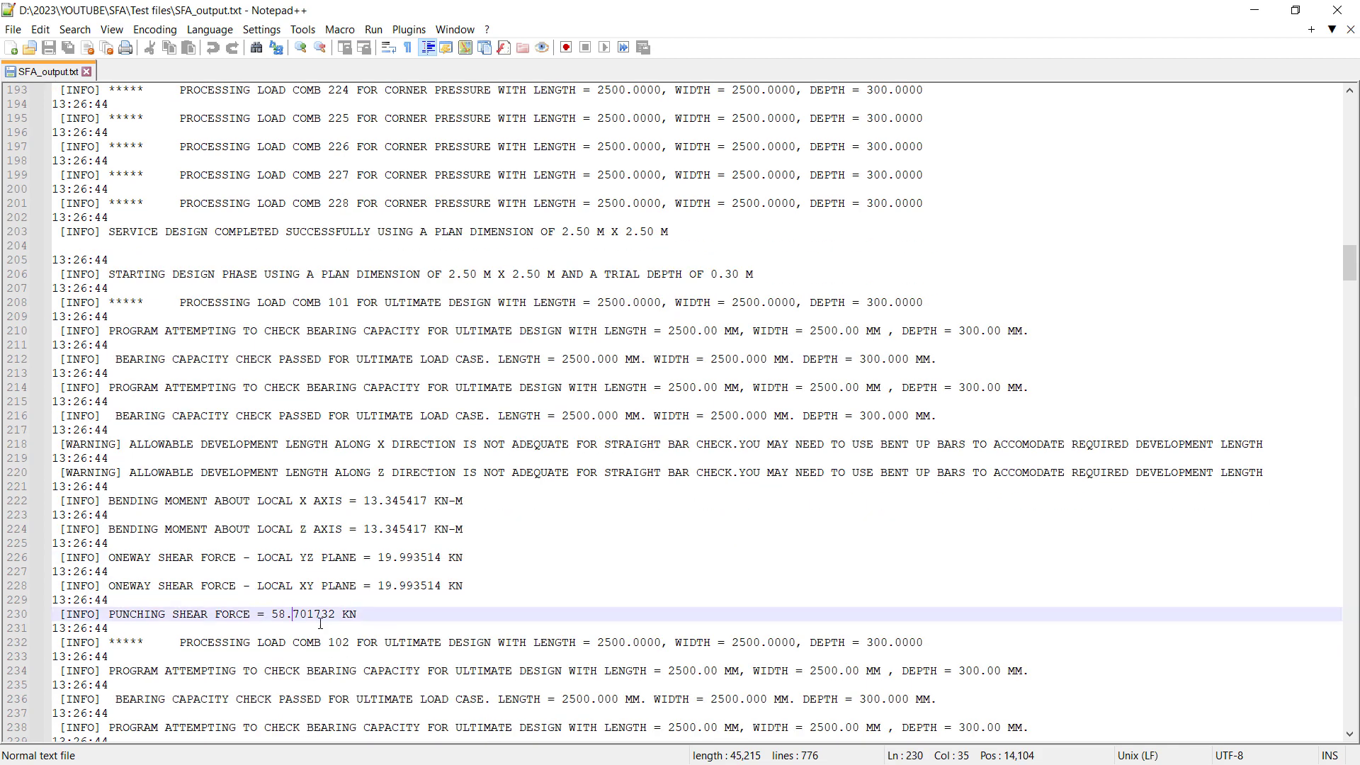
{"action": "scroll", "coordinate": [320, 622], "scroll_direction": "down", "scroll_amount": 6}
{"action": "scroll", "coordinate": [320, 623], "scroll_direction": "down", "scroll_amount": 2}
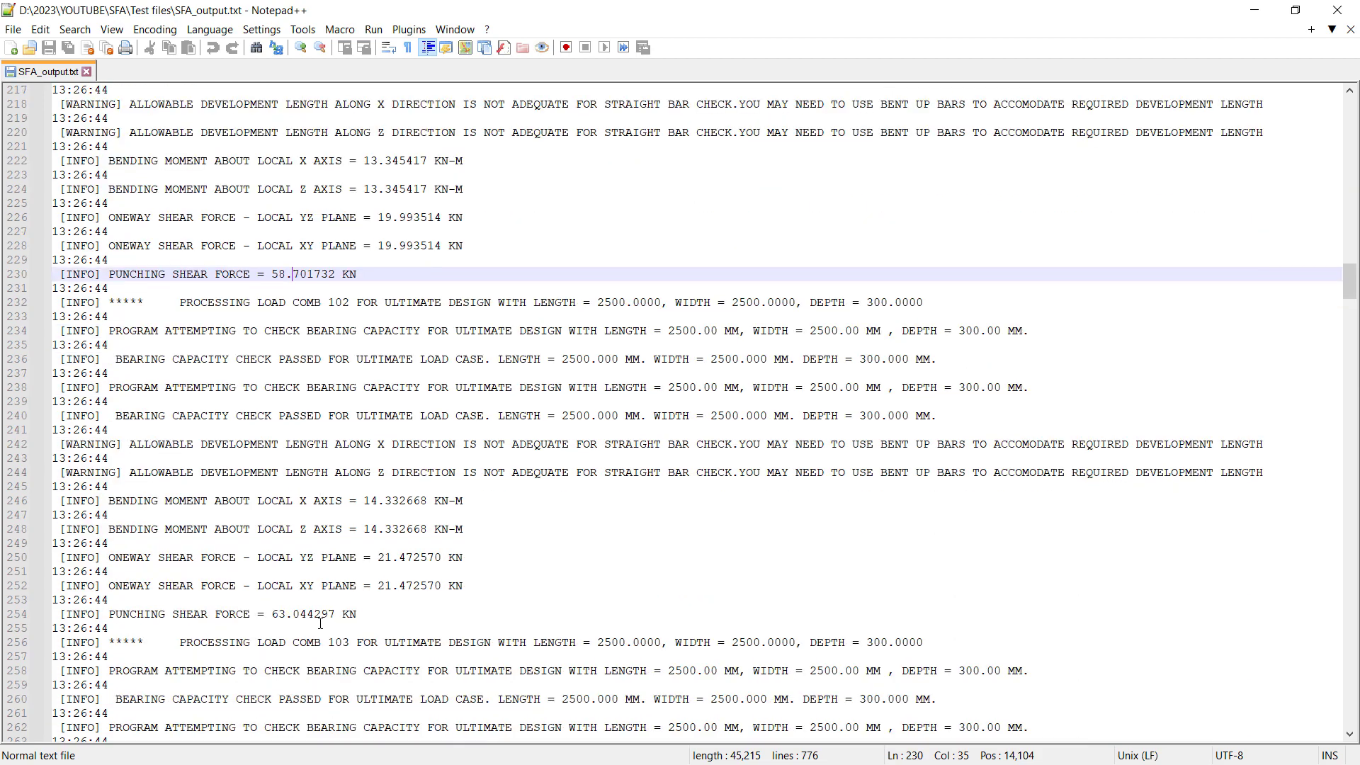